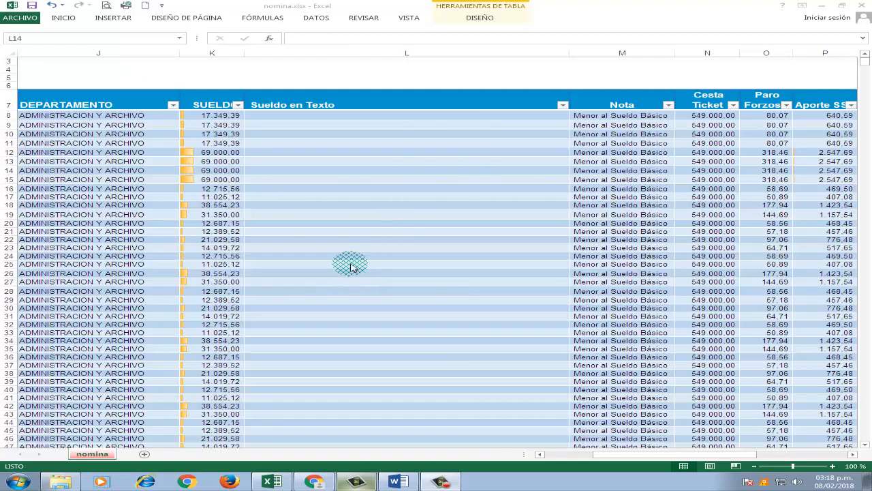
- Select cell L8, the first data cell of the Sueldo en Texto column
{"action": "left_click", "coordinate": [332, 217]}
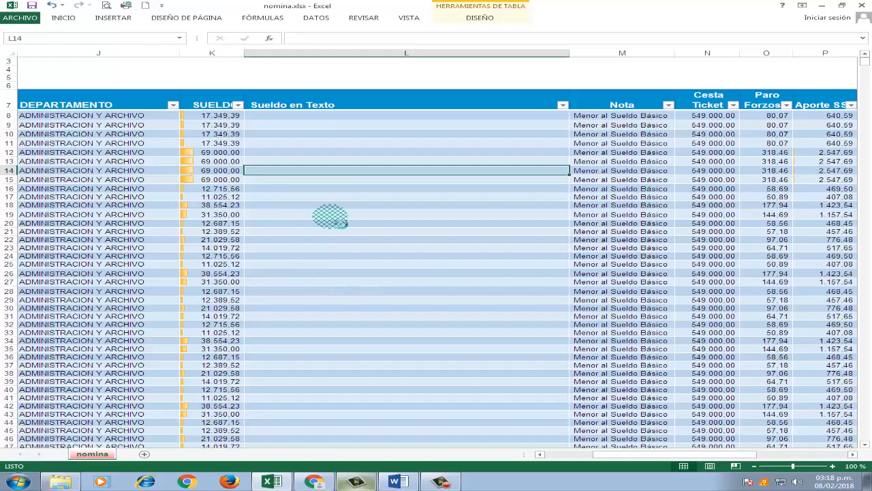
{"action": "scroll", "coordinate": [332, 218], "scroll_direction": "down", "scroll_amount": 2}
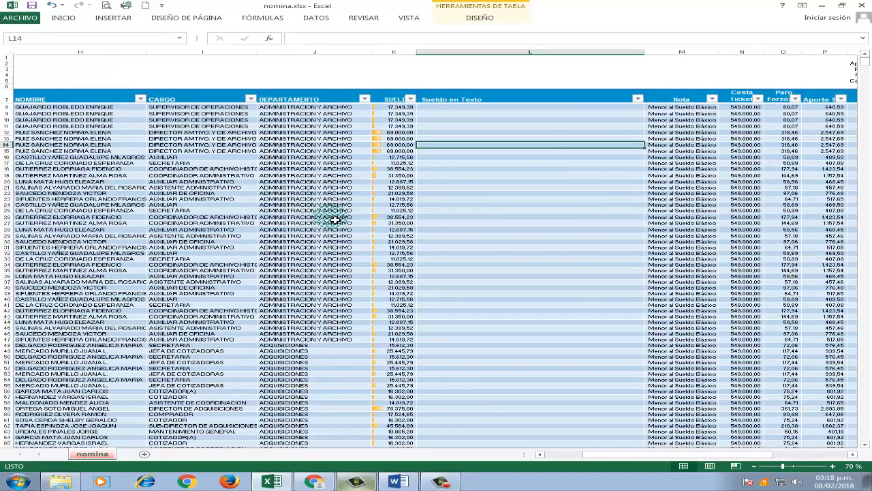
{"action": "scroll", "coordinate": [332, 217], "scroll_direction": "up", "scroll_amount": 3}
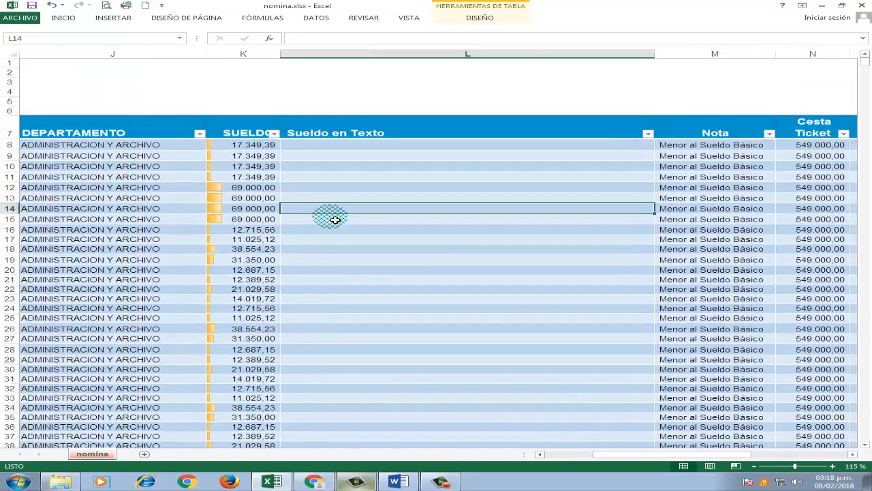
{"action": "left_click", "coordinate": [351, 144]}
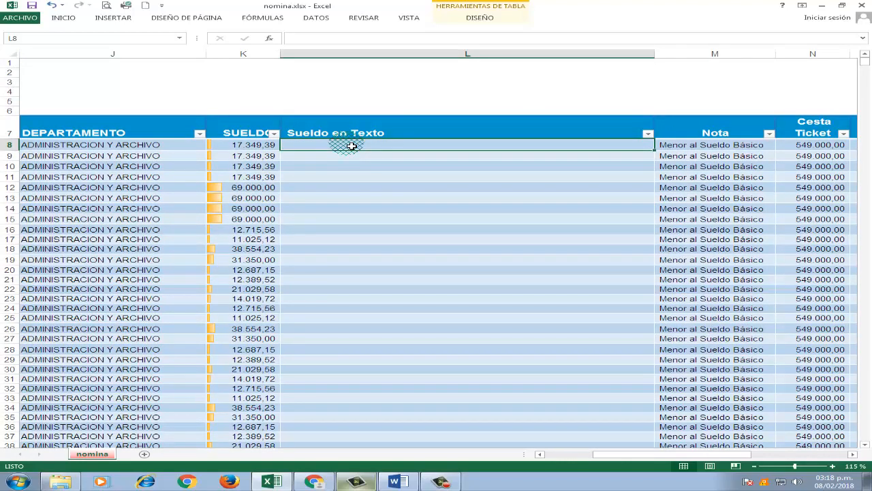
- Switch to Word, copy the entire l_letras function code from convertir letras a numeros.doc, and return to the nomina.xlsx workbook in Excel
{"action": "left_click", "coordinate": [395, 482]}
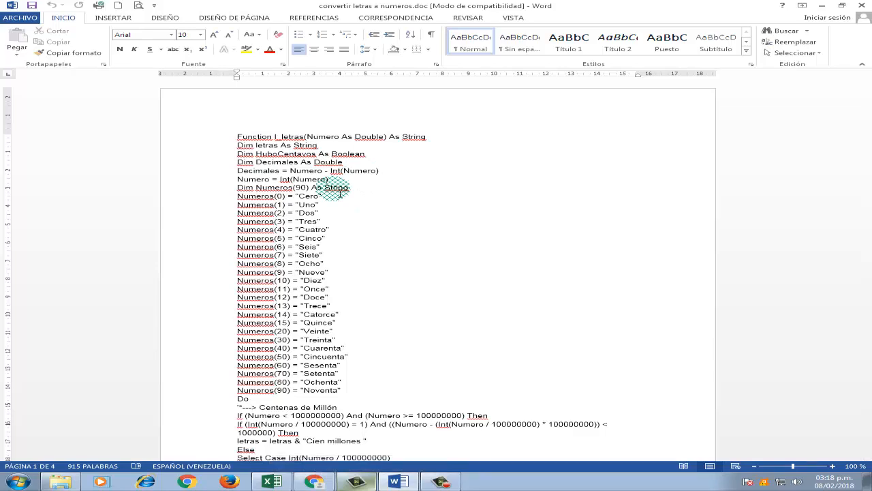
{"action": "scroll", "coordinate": [407, 177], "scroll_direction": "down", "scroll_amount": 4}
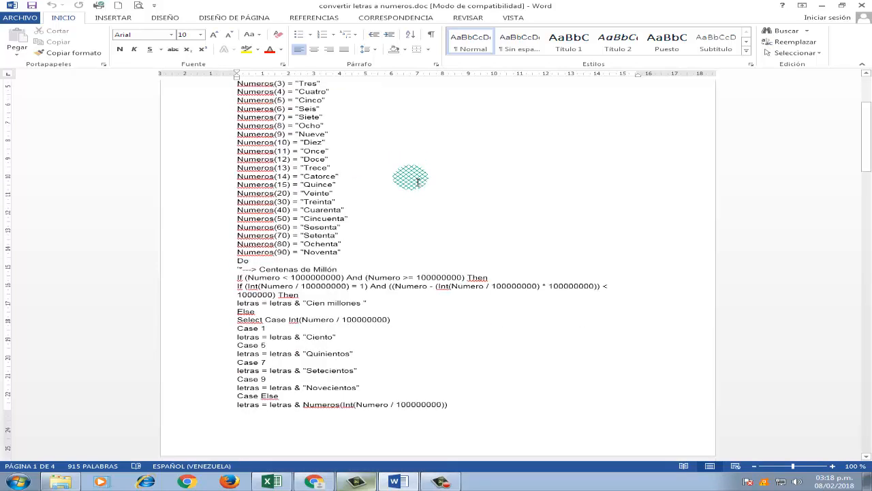
{"action": "scroll", "coordinate": [418, 182], "scroll_direction": "up", "scroll_amount": 4}
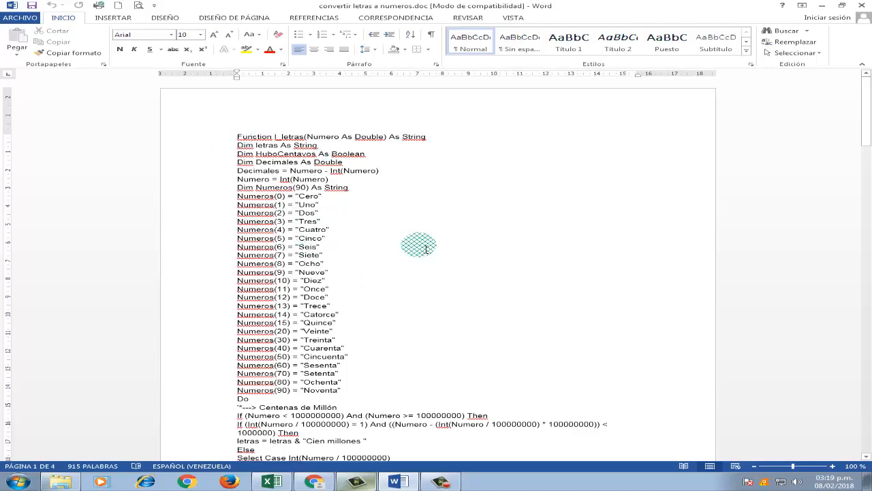
{"action": "key", "text": "ctrl+e"}
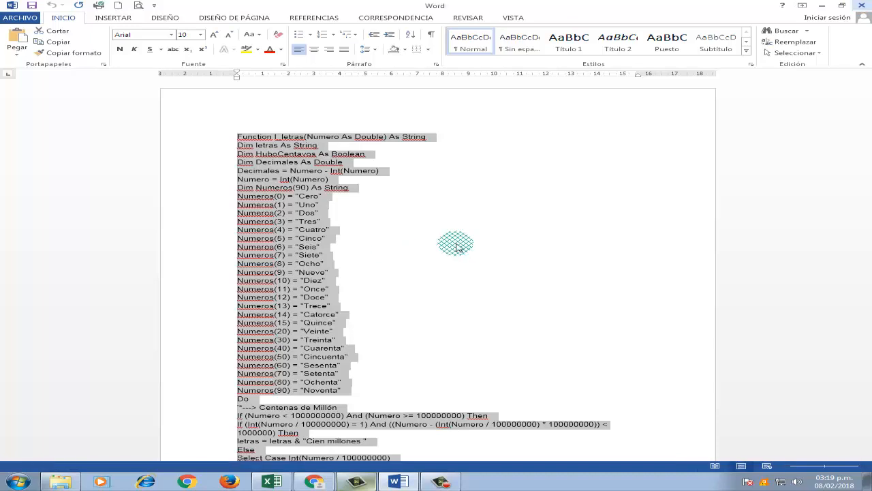
{"action": "left_click", "coordinate": [271, 482]}
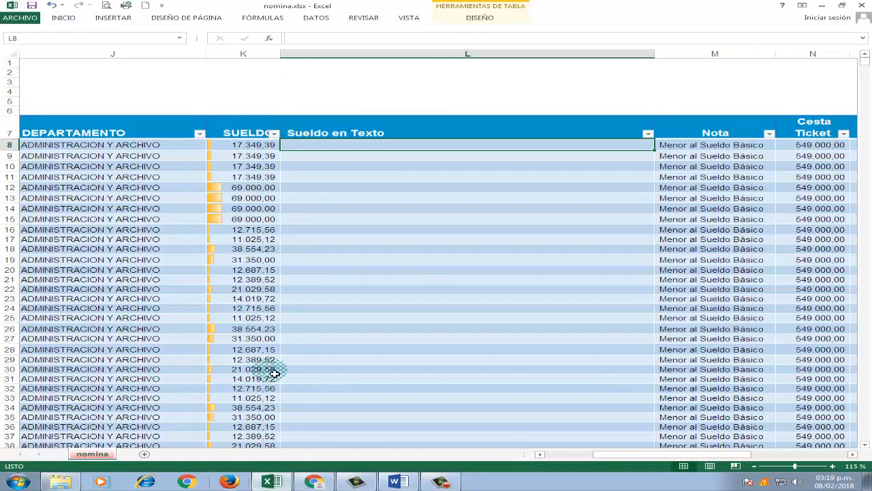
{"action": "left_click", "coordinate": [395, 482]}
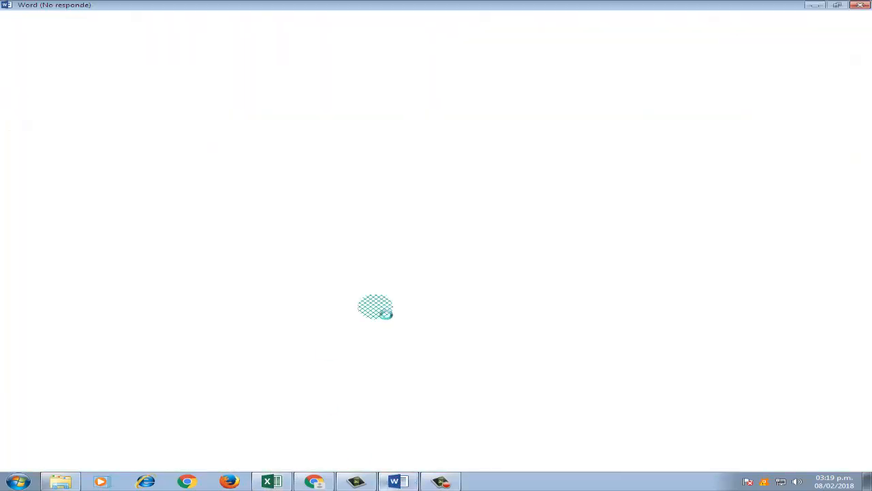
{"action": "left_click", "coordinate": [271, 482]}
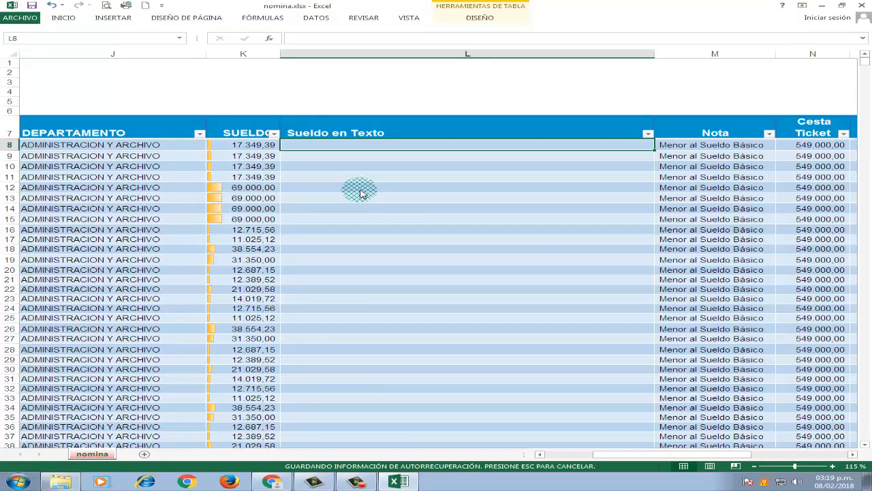
{"action": "left_click", "coordinate": [362, 152]}
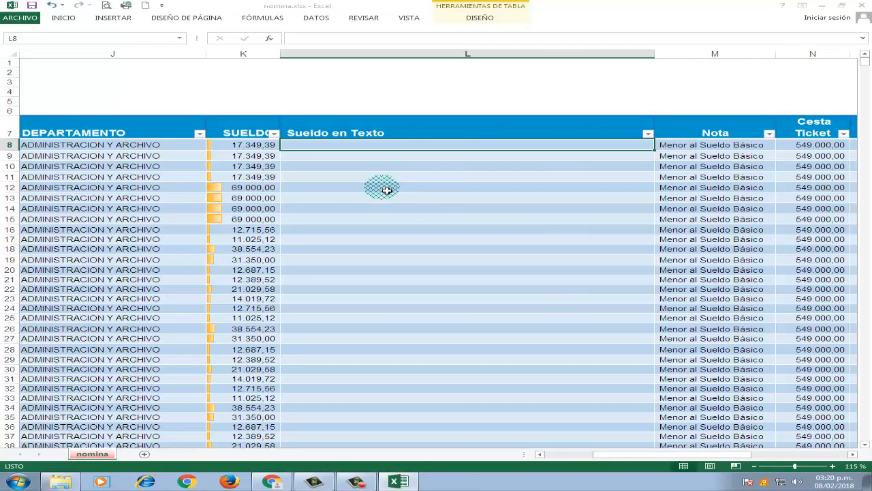
{"action": "left_click", "coordinate": [356, 188]}
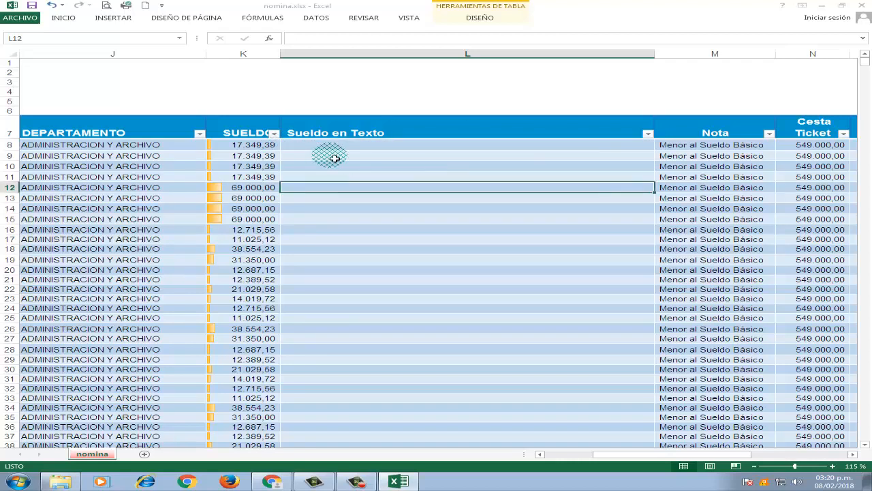
{"action": "left_click", "coordinate": [332, 148]}
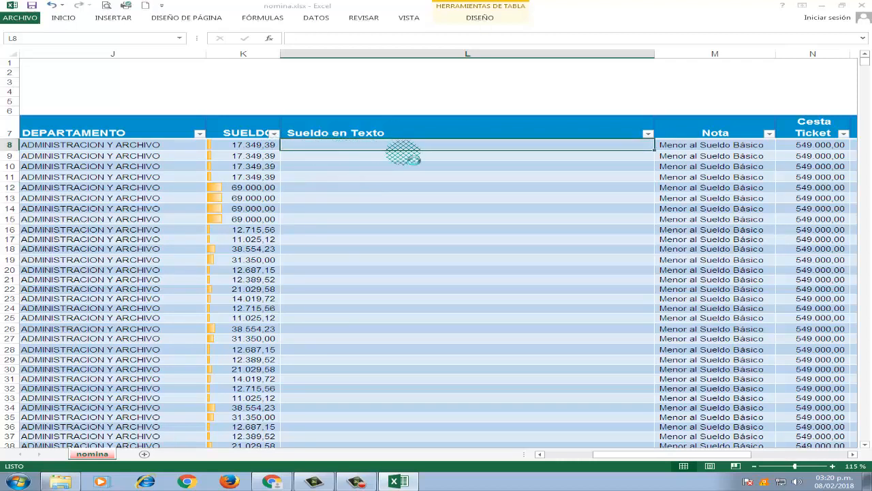
- Add a new module to the nomina.xlsx VBA project, paste the copied l_letras function code into it, and return to the worksheet
{"action": "key", "text": "alt+F11"}
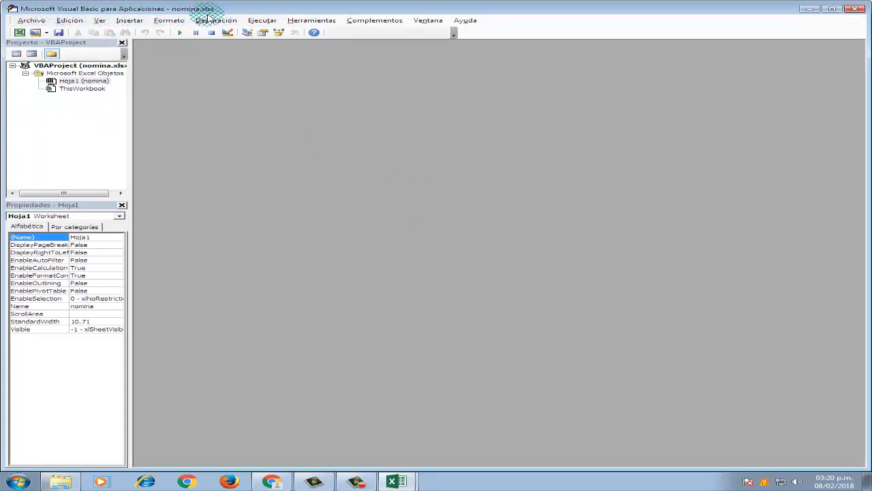
{"action": "left_click", "coordinate": [138, 22]}
{"action": "left_click", "coordinate": [156, 56]}
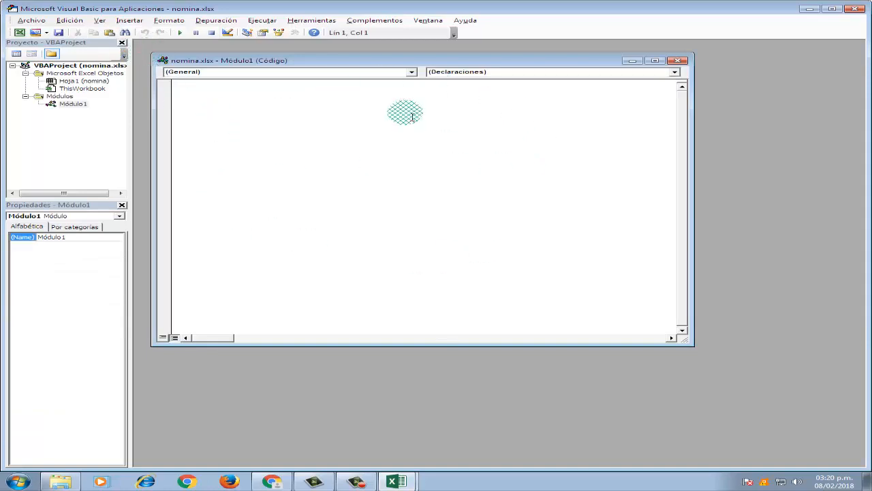
{"action": "right_click", "coordinate": [221, 99]}
{"action": "left_click", "coordinate": [253, 118]}
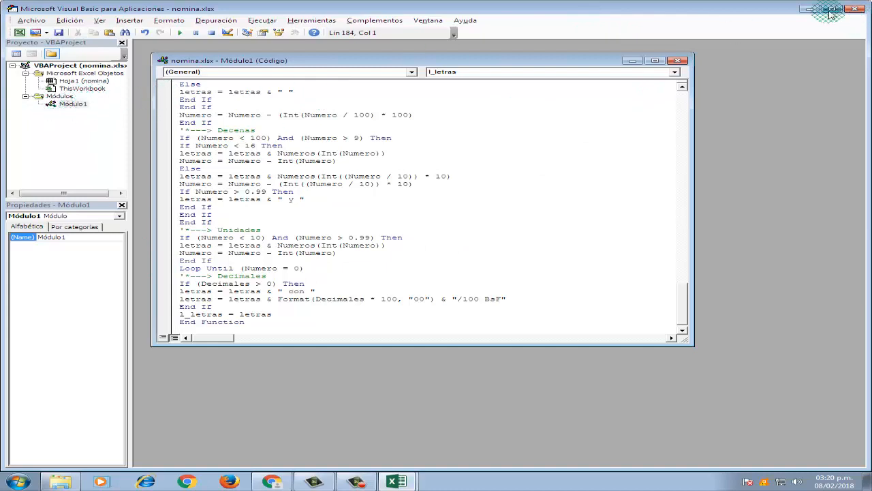
{"action": "left_click", "coordinate": [31, 21]}
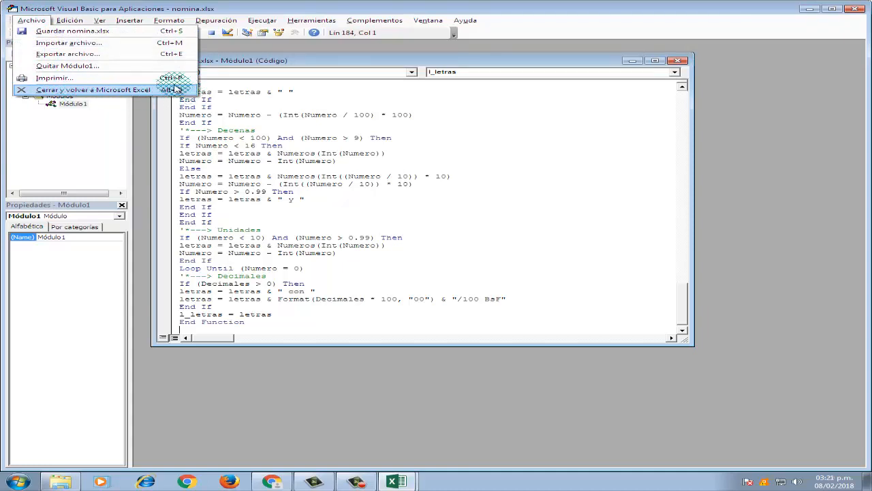
{"action": "left_click", "coordinate": [144, 90]}
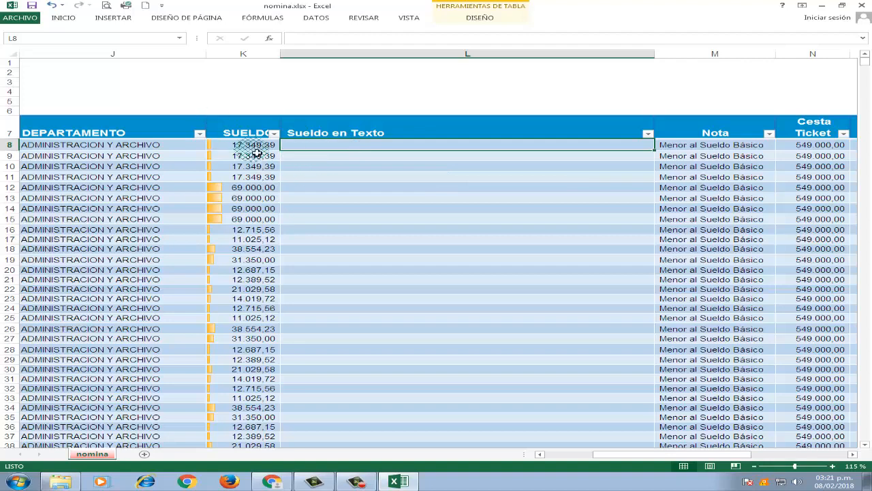
- Insert the l_letras function from the Definida por el usuario category into cell L8
{"action": "scroll", "coordinate": [266, 171], "scroll_direction": "up", "scroll_amount": 2}
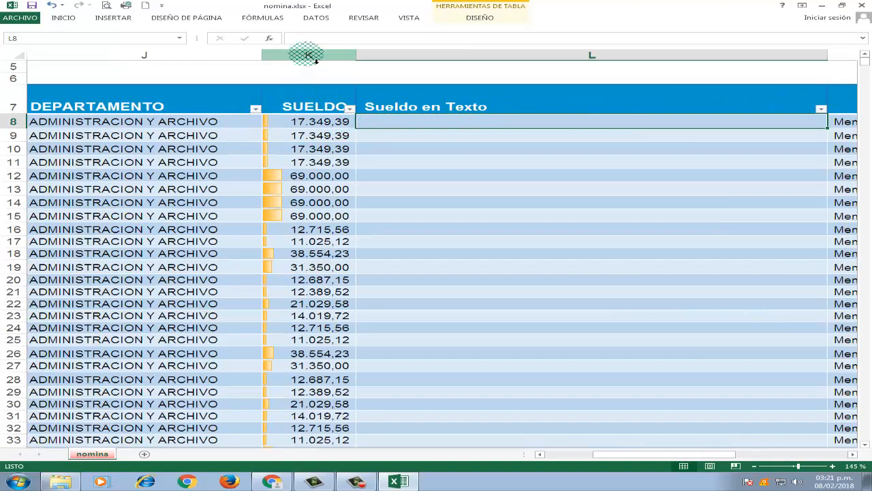
{"action": "left_click", "coordinate": [256, 18]}
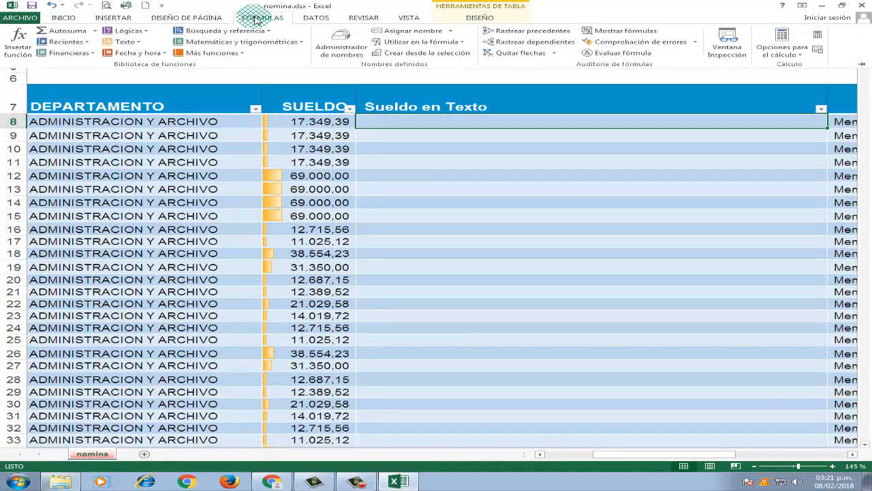
{"action": "left_click", "coordinate": [19, 43]}
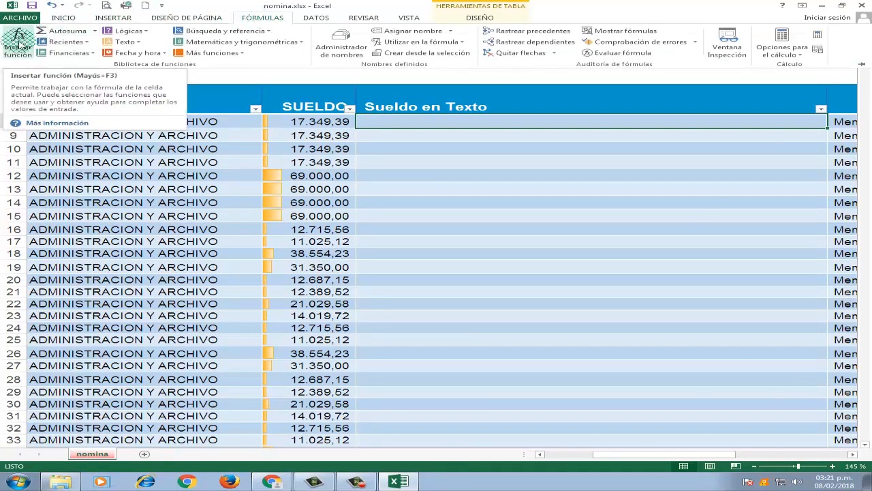
{"action": "left_click", "coordinate": [19, 43]}
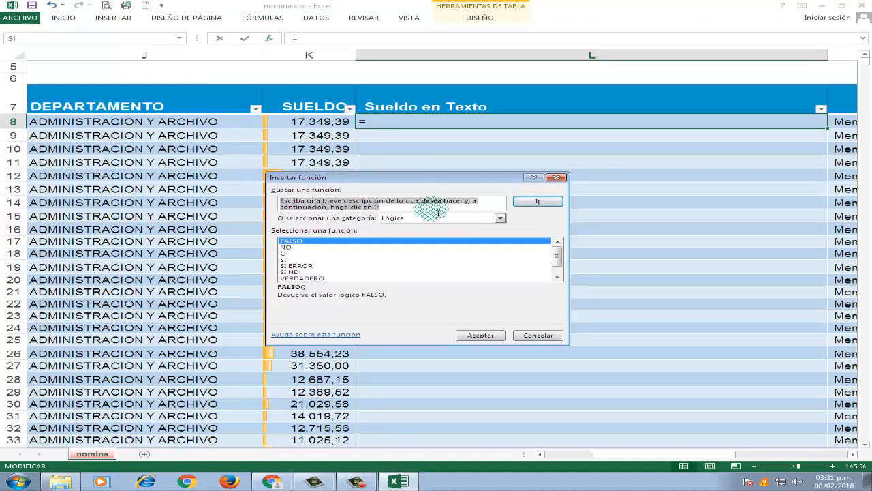
{"action": "left_click", "coordinate": [500, 218]}
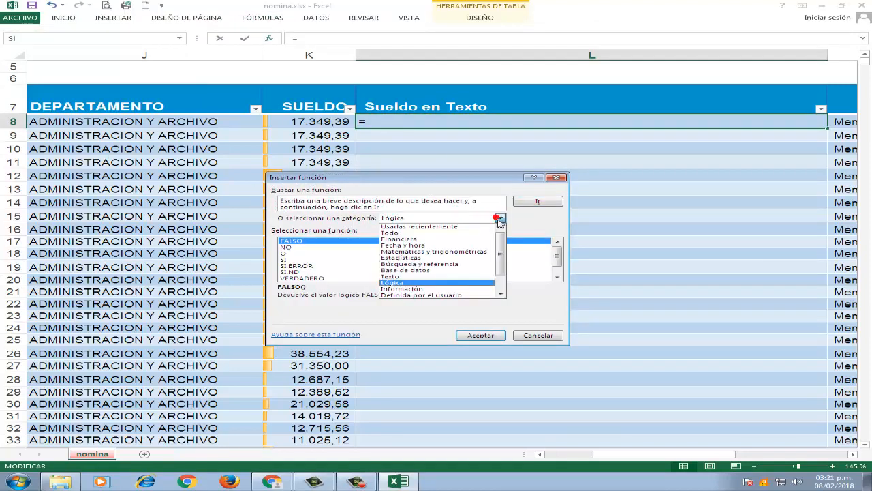
{"action": "scroll", "coordinate": [501, 235], "scroll_direction": "down", "scroll_amount": 2}
{"action": "left_click", "coordinate": [454, 272]}
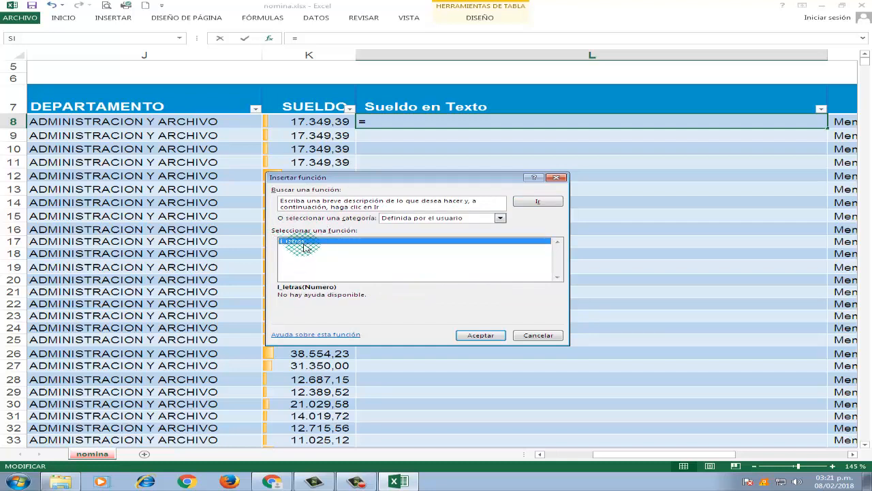
{"action": "left_click", "coordinate": [491, 340]}
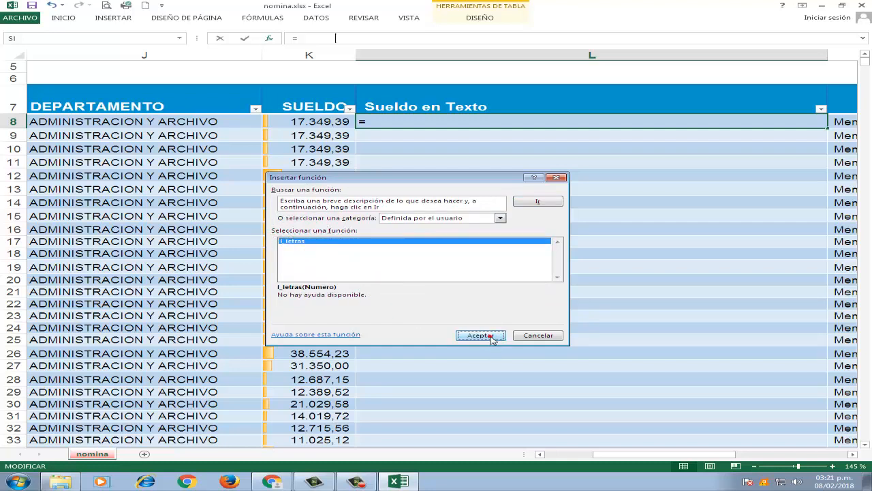
{"action": "left_click_drag", "start_coordinate": [369, 207], "coordinate": [488, 199]}
{"action": "left_click", "coordinate": [271, 482]}
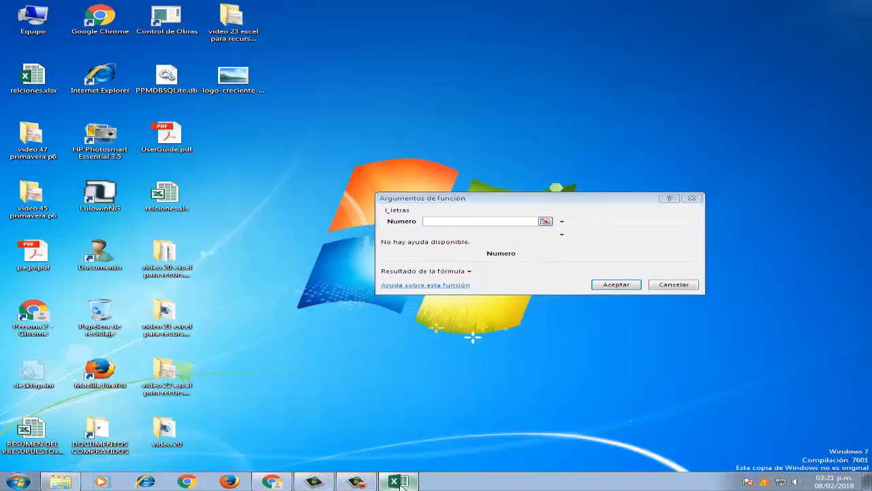
{"action": "left_click", "coordinate": [402, 483]}
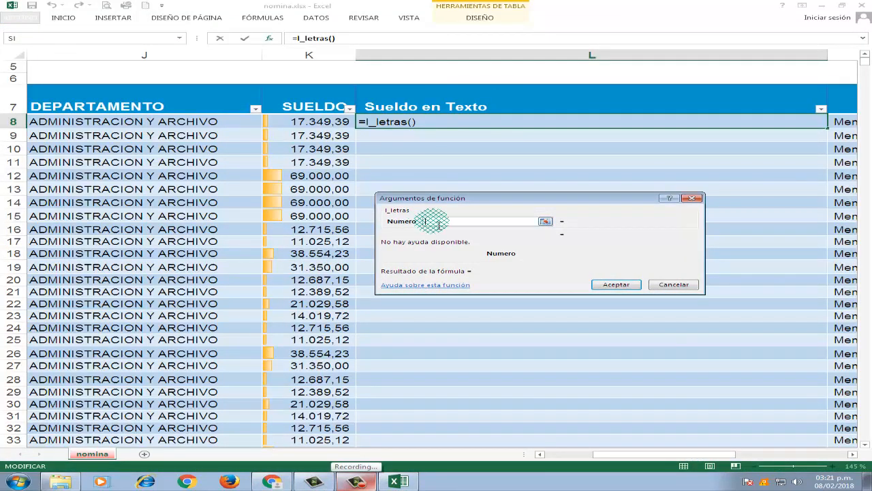
{"action": "left_click", "coordinate": [309, 121]}
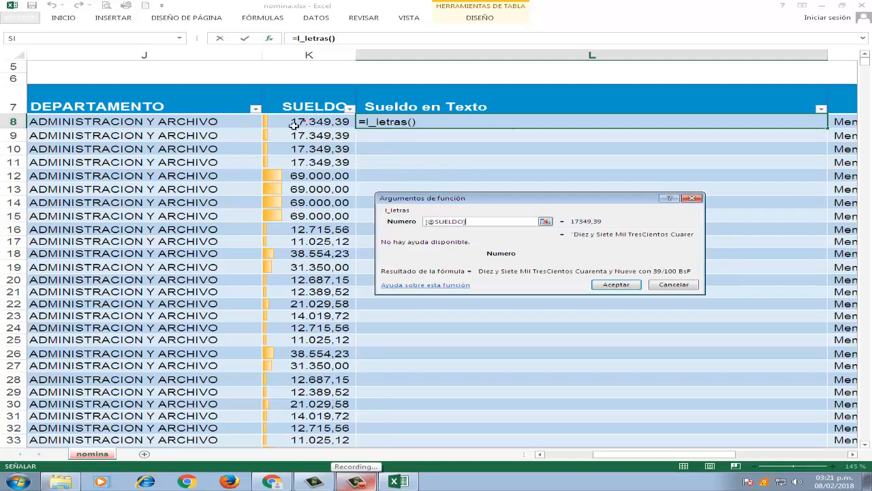
{"action": "left_click", "coordinate": [610, 284]}
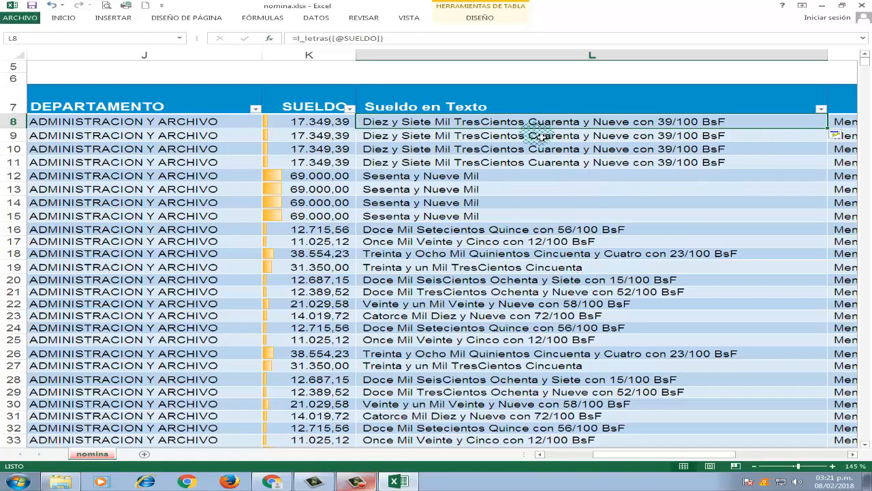
- Review the Sueldo en Texto column down the table, comparing the written amounts with the SUELDO figures
{"action": "left_click", "coordinate": [430, 212]}
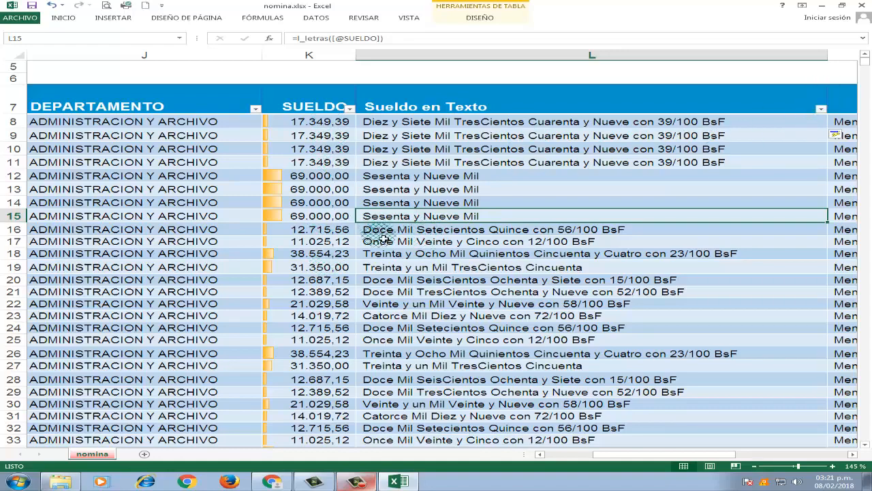
{"action": "scroll", "coordinate": [425, 307], "scroll_direction": "down", "scroll_amount": 13}
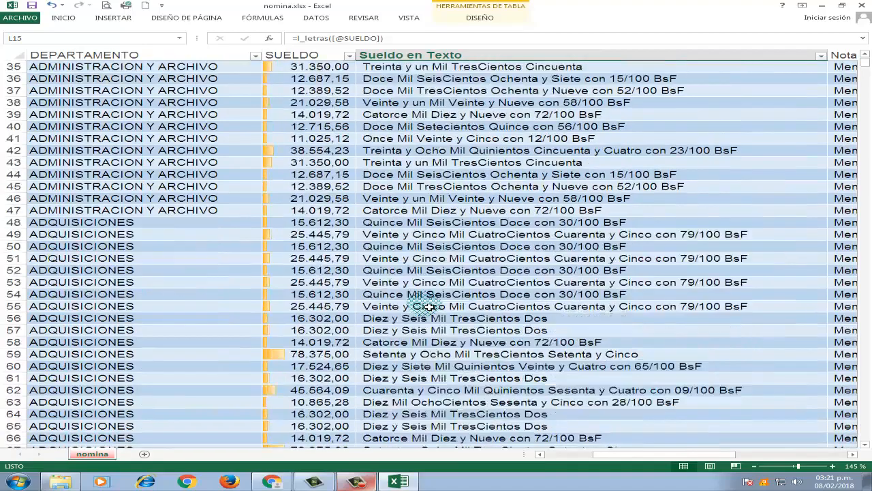
{"action": "scroll", "coordinate": [428, 307], "scroll_direction": "up", "scroll_amount": 13}
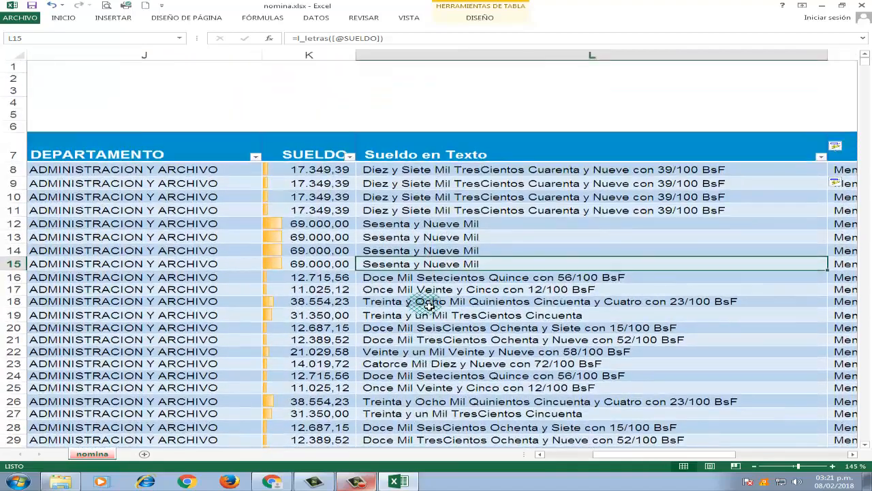
{"action": "scroll", "coordinate": [428, 306], "scroll_direction": "up", "scroll_amount": 1}
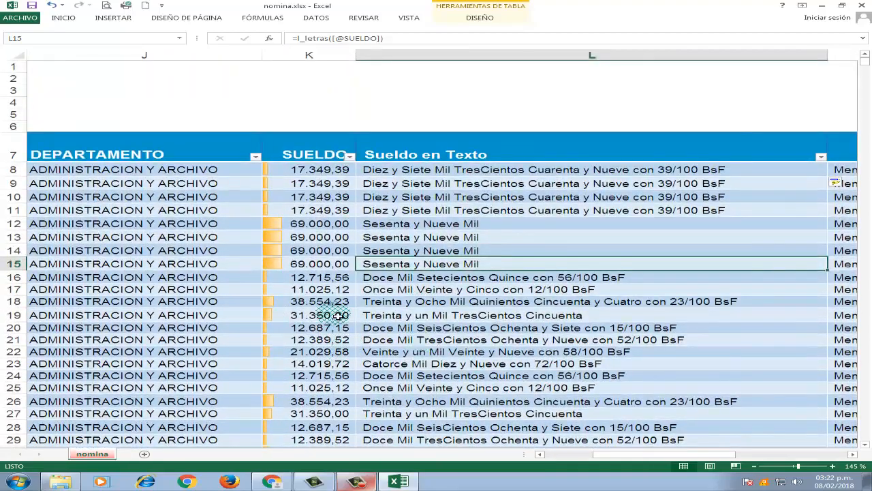
{"action": "scroll", "coordinate": [339, 316], "scroll_direction": "down", "scroll_amount": 2}
{"action": "scroll", "coordinate": [338, 317], "scroll_direction": "down", "scroll_amount": 2}
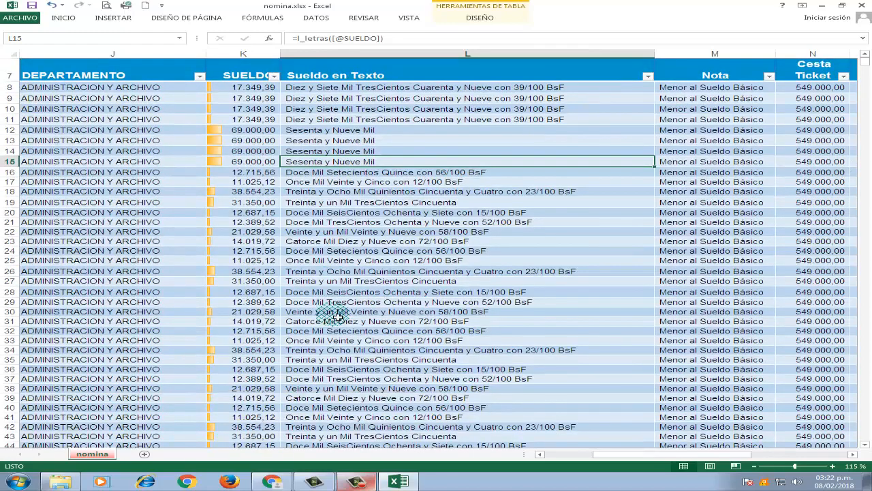
- Look over the payroll table's columns from C.I. across to Cesta Ticket, including SUELDO and Sueldo en Texto
{"action": "scroll", "coordinate": [339, 316], "scroll_direction": "up", "scroll_amount": 1}
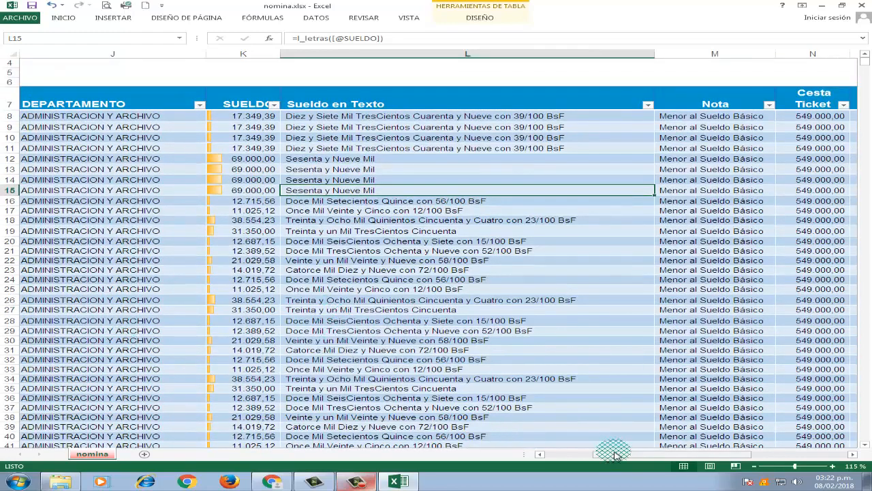
{"action": "left_click", "coordinate": [574, 457]}
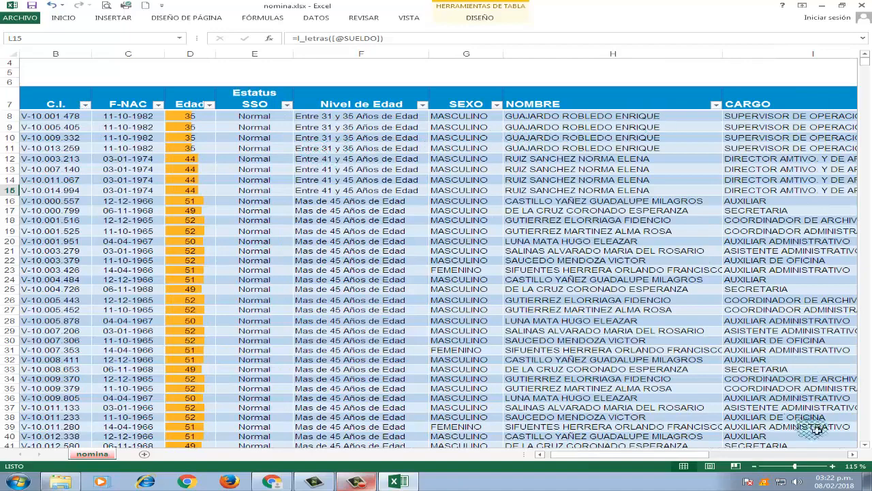
{"action": "left_click", "coordinate": [853, 456]}
{"action": "left_click", "coordinate": [854, 456]}
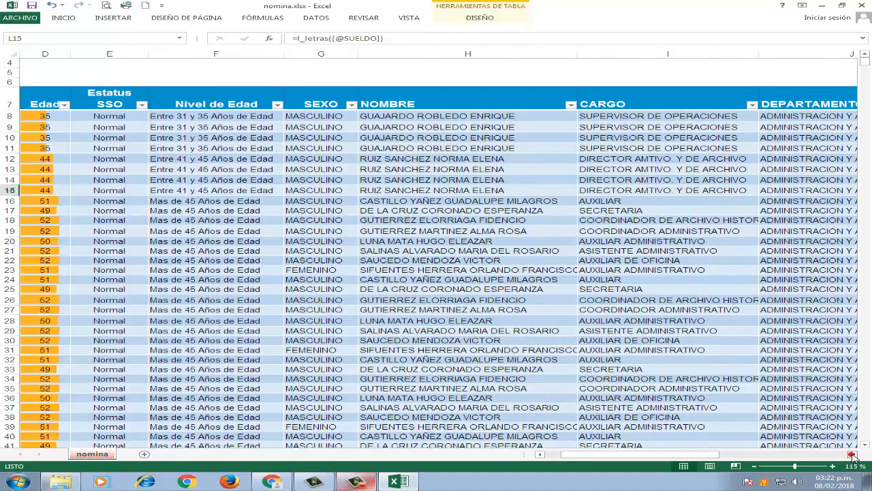
{"action": "left_click", "coordinate": [853, 457]}
{"action": "left_click", "coordinate": [853, 457]}
{"action": "left_click", "coordinate": [853, 457]}
{"action": "left_click", "coordinate": [854, 457]}
{"action": "left_click", "coordinate": [854, 456]}
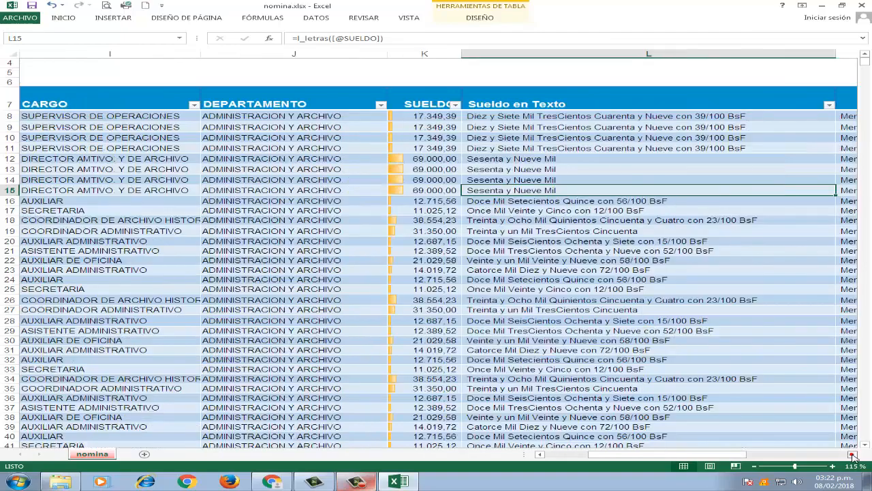
{"action": "left_click", "coordinate": [854, 457]}
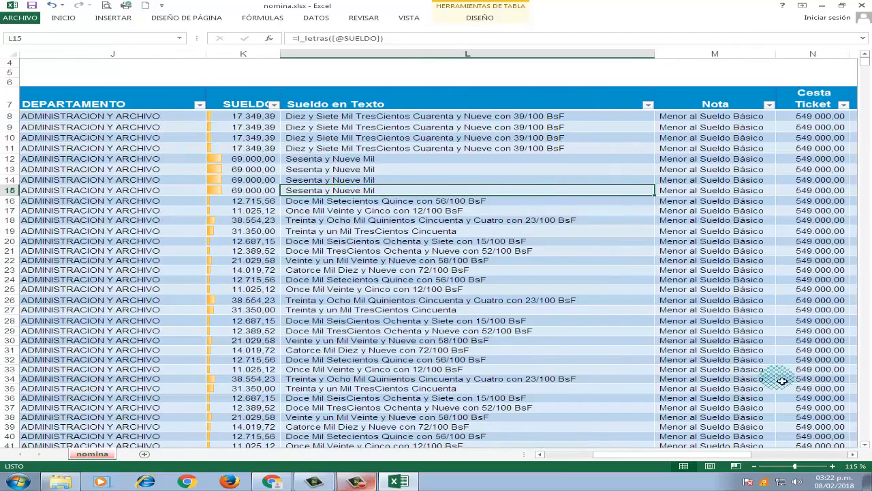
{"action": "mouse_move", "coordinate": [593, 455]}
{"action": "left_mouse_down"}
{"action": "mouse_move", "coordinate": [569, 456]}
{"action": "mouse_move", "coordinate": [690, 461]}
{"action": "mouse_move", "coordinate": [586, 456]}
{"action": "left_mouse_up"}
- Examine the payroll table's design properties and its columns from CEDULA to DEPARTAMENTO
{"action": "left_click", "coordinate": [184, 260]}
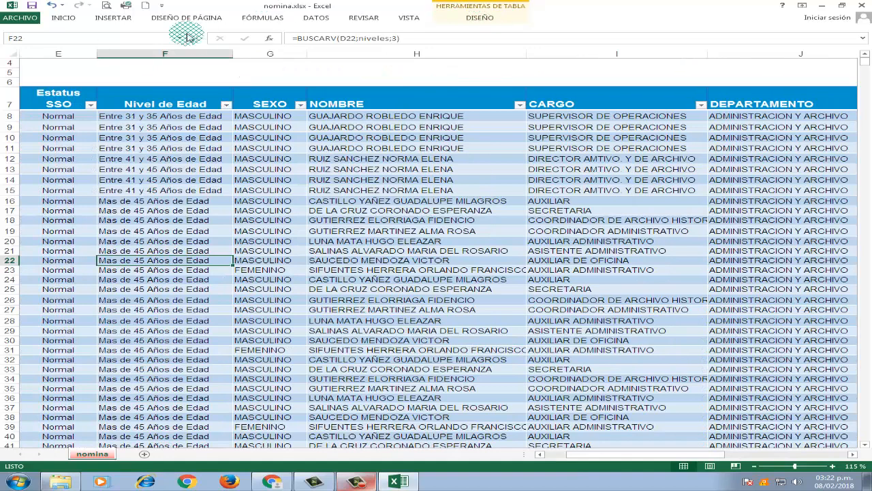
{"action": "left_click", "coordinate": [481, 17]}
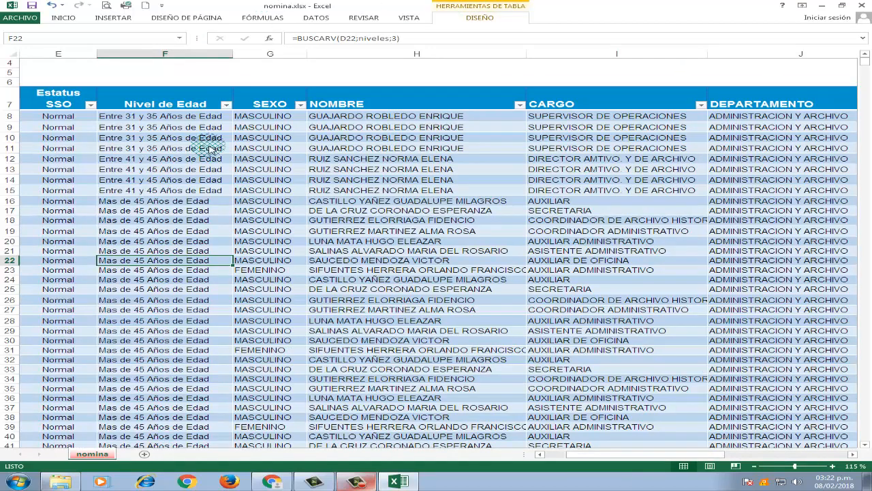
{"action": "left_click", "coordinate": [368, 213]}
{"action": "left_click", "coordinate": [340, 201]}
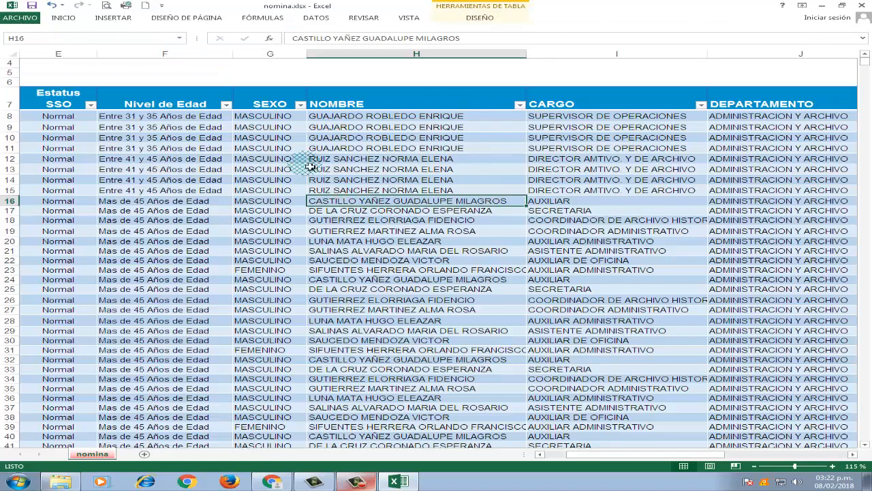
{"action": "key", "text": "Left"}
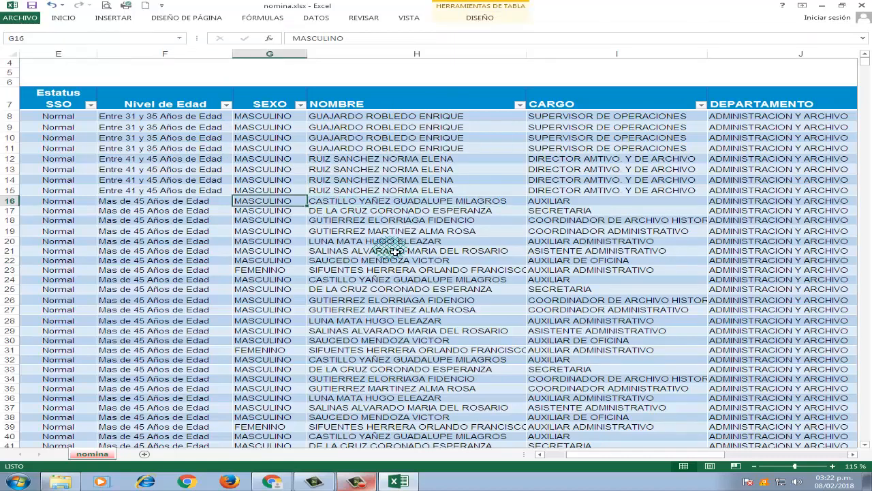
{"action": "key", "text": "Home"}
{"action": "key", "text": "Up"}
{"action": "key", "text": "Up"}
{"action": "key", "text": "Up"}
{"action": "key", "text": "Up"}
{"action": "key", "text": "Up"}
{"action": "key", "text": "Up"}
{"action": "key", "text": "Up"}
{"action": "key", "text": "Up"}
{"action": "key", "text": "Up"}
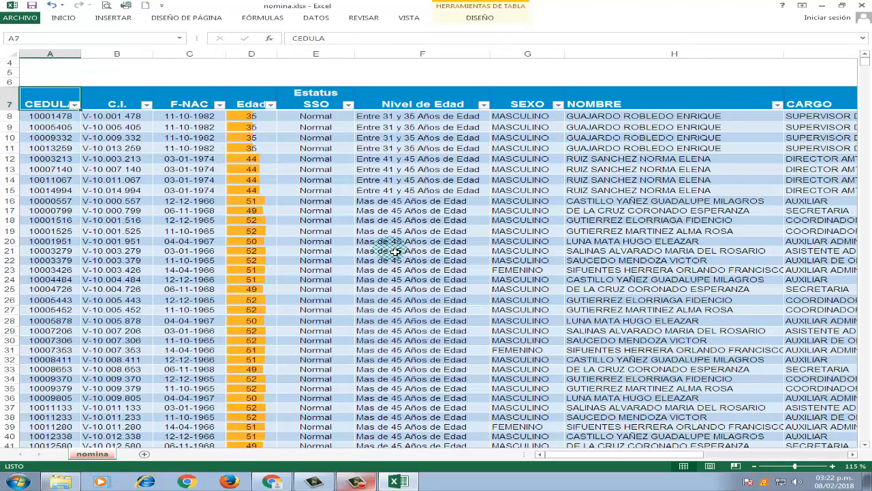
{"action": "key", "text": "Down"}
{"action": "key", "text": "Down"}
{"action": "key", "text": "Down"}
{"action": "key", "text": "Down"}
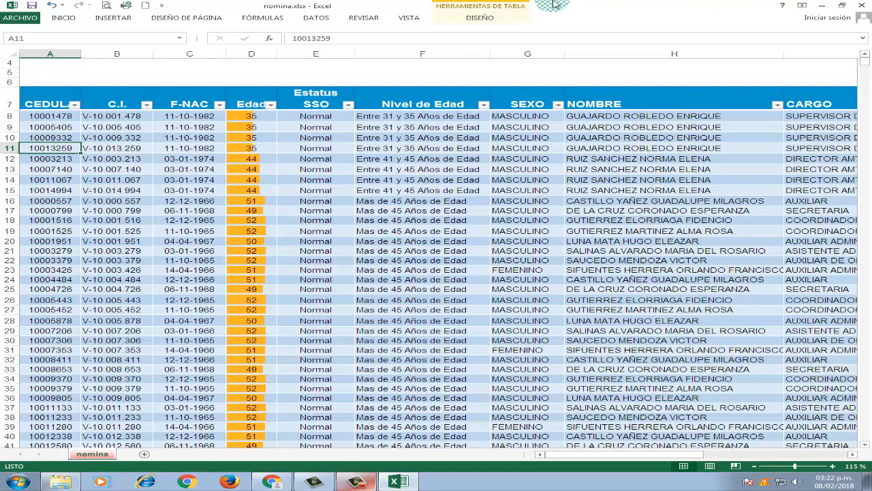
{"action": "left_click", "coordinate": [483, 6]}
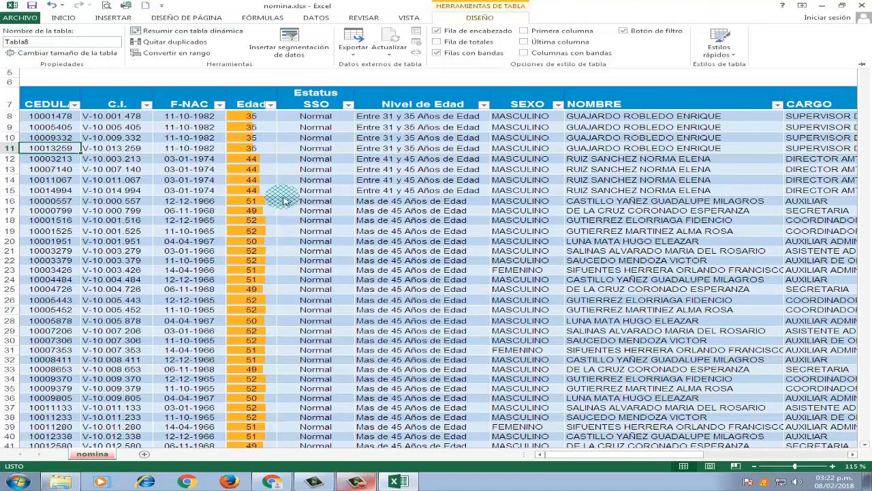
{"action": "left_click", "coordinate": [325, 199]}
{"action": "left_click", "coordinate": [320, 220]}
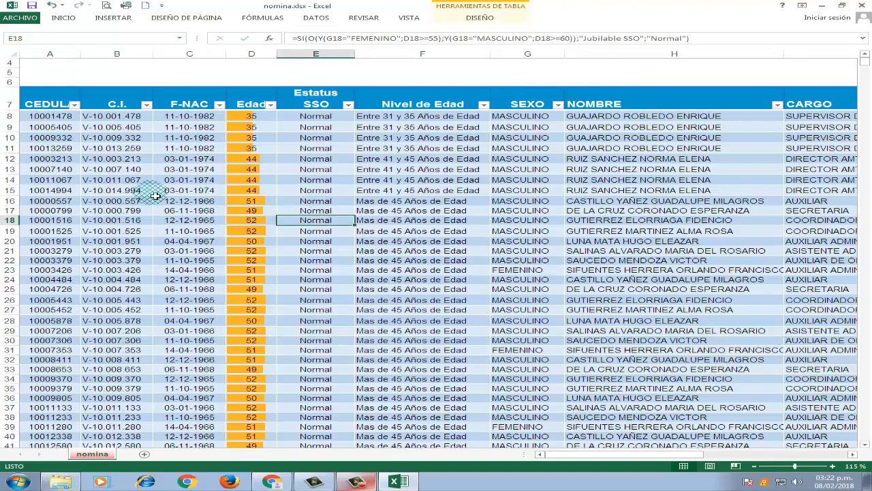
{"action": "scroll", "coordinate": [163, 167], "scroll_direction": "up", "scroll_amount": 1}
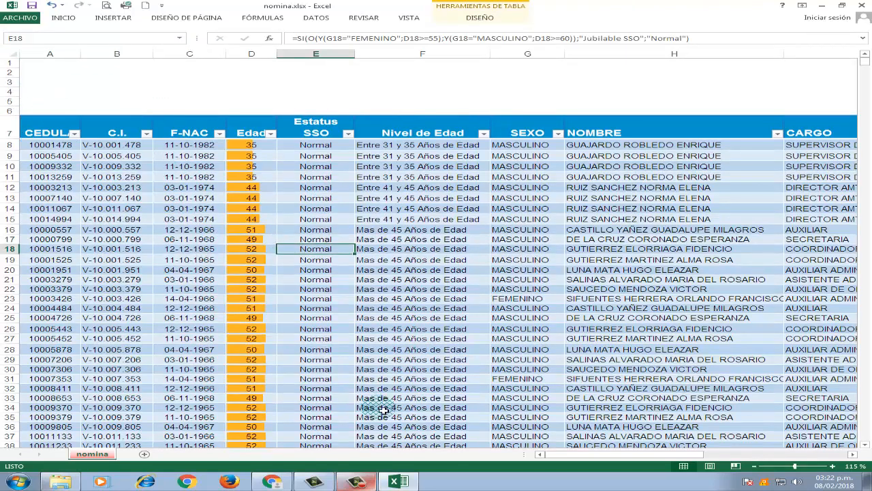
- Select the whole payroll table including its header row, starting from the CEDULA heading
{"action": "left_click", "coordinate": [49, 130]}
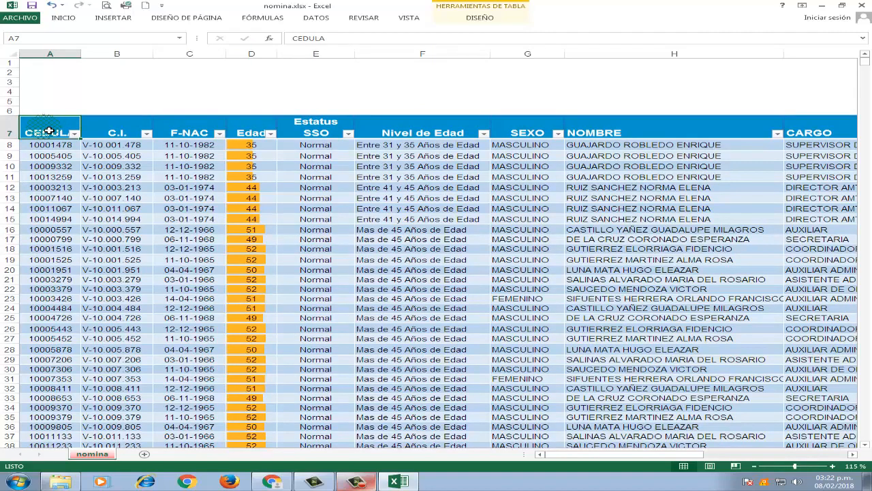
{"action": "key", "text": "ctrl+a"}
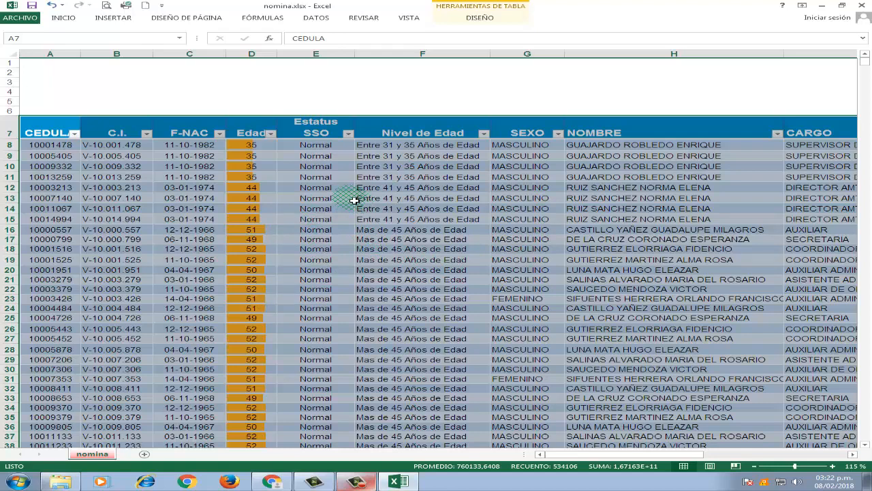
{"action": "right_click", "coordinate": [379, 158]}
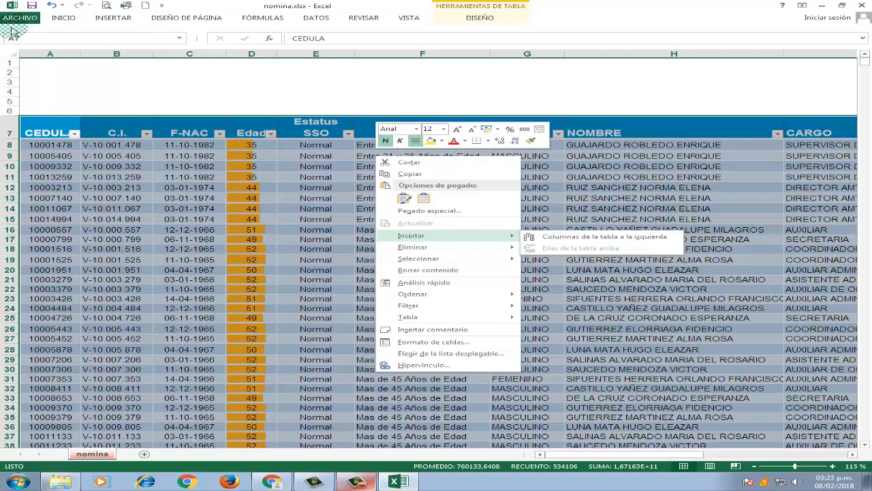
{"action": "key", "text": "Escape"}
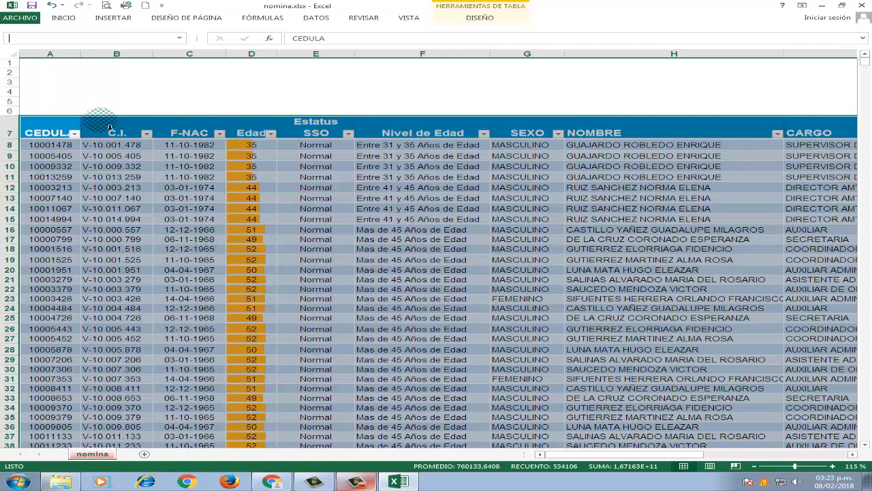
{"action": "left_click", "coordinate": [151, 41]}
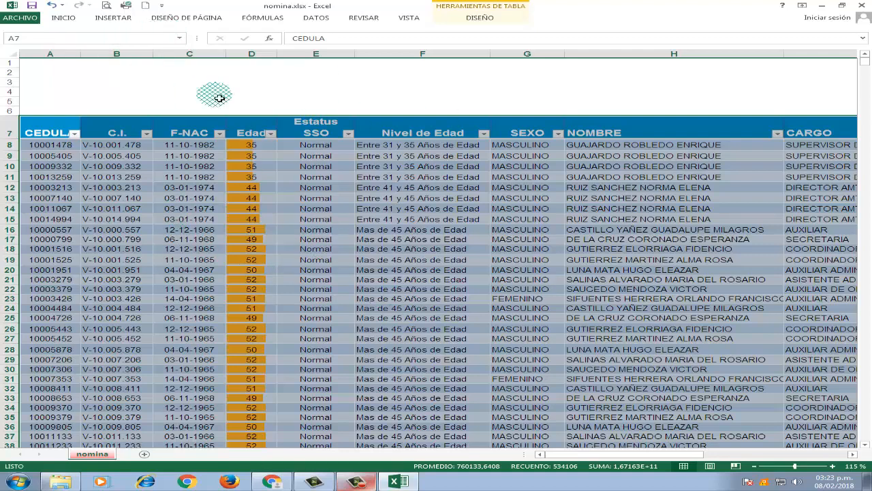
- Go to the named range trabajadores to see which cells it covers, and clear the selection
{"action": "left_click", "coordinate": [180, 38]}
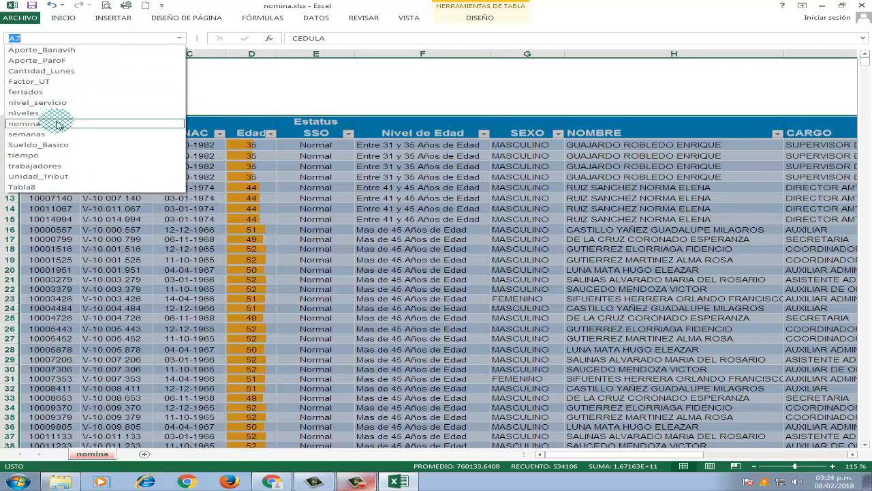
{"action": "left_click", "coordinate": [59, 167]}
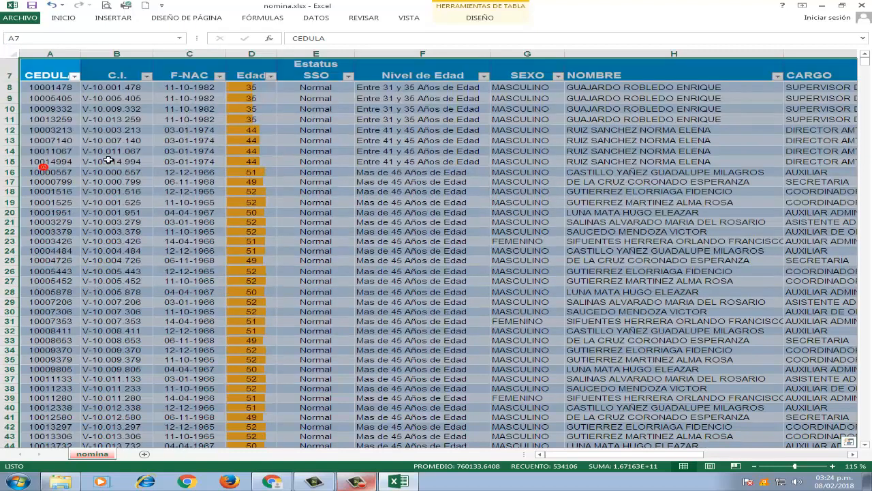
{"action": "scroll", "coordinate": [320, 143], "scroll_direction": "up", "scroll_amount": 1}
{"action": "left_click", "coordinate": [386, 172]}
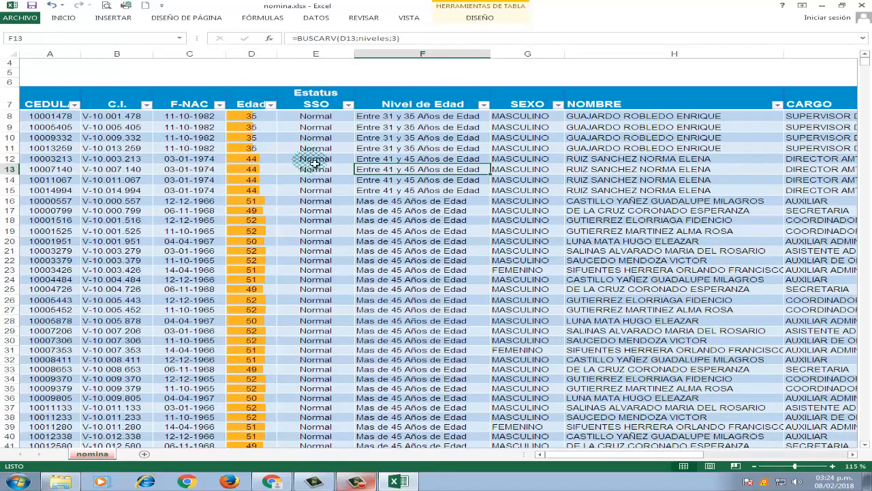
- Open the Save As dialog for the payroll workbook and browse for its save location
{"action": "left_click", "coordinate": [19, 19]}
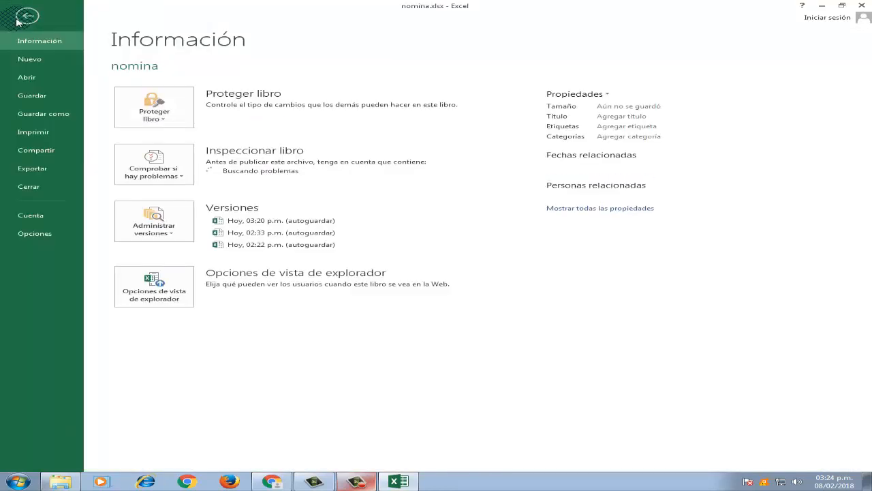
{"action": "left_click", "coordinate": [39, 116]}
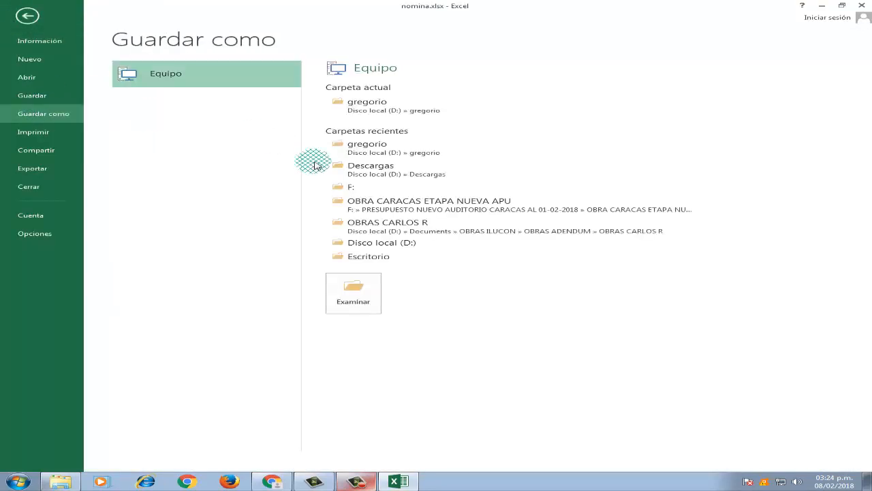
{"action": "left_click", "coordinate": [365, 294]}
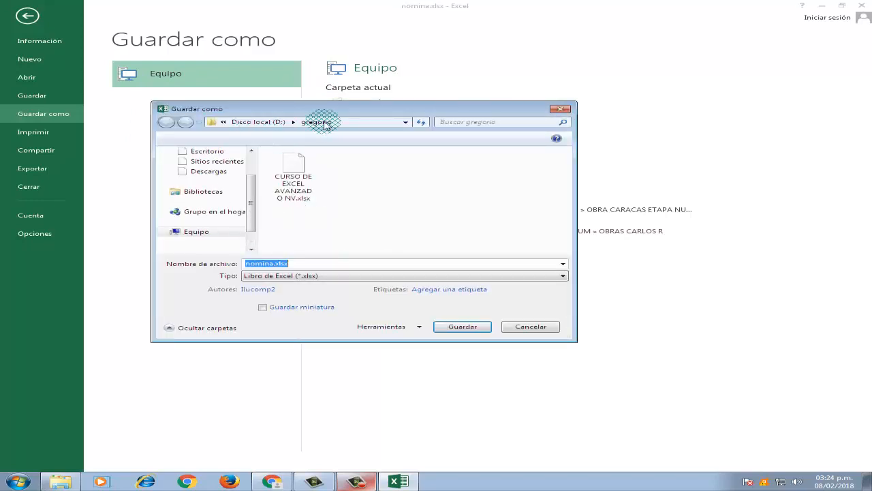
- Try to save over the existing nomina.xlsx, but decline saving the workbook without macros
{"action": "left_click", "coordinate": [451, 328]}
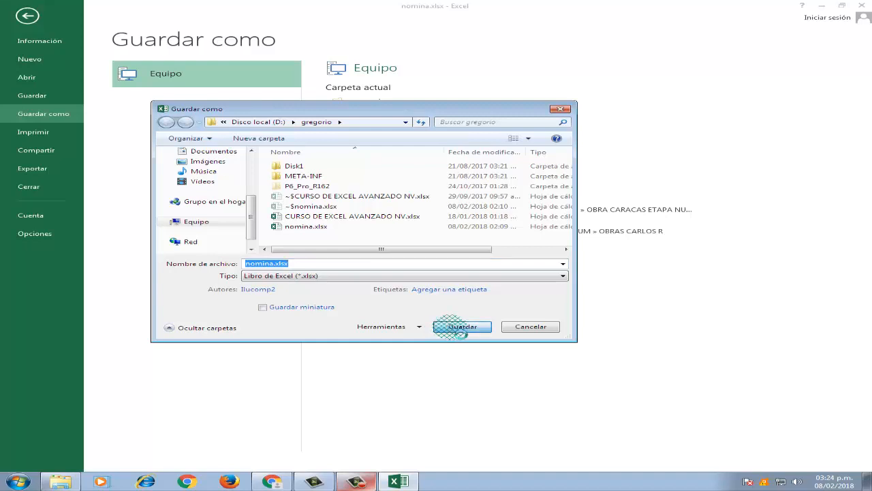
{"action": "left_click", "coordinate": [477, 247]}
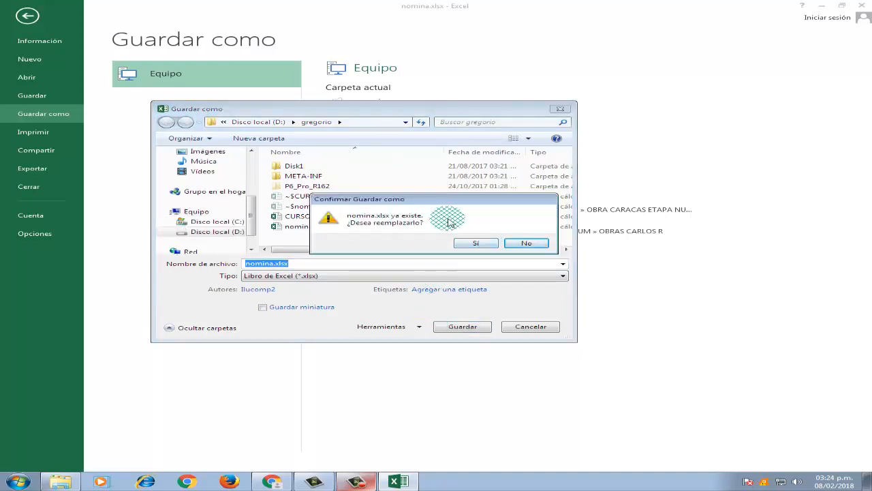
{"action": "left_click", "coordinate": [476, 244]}
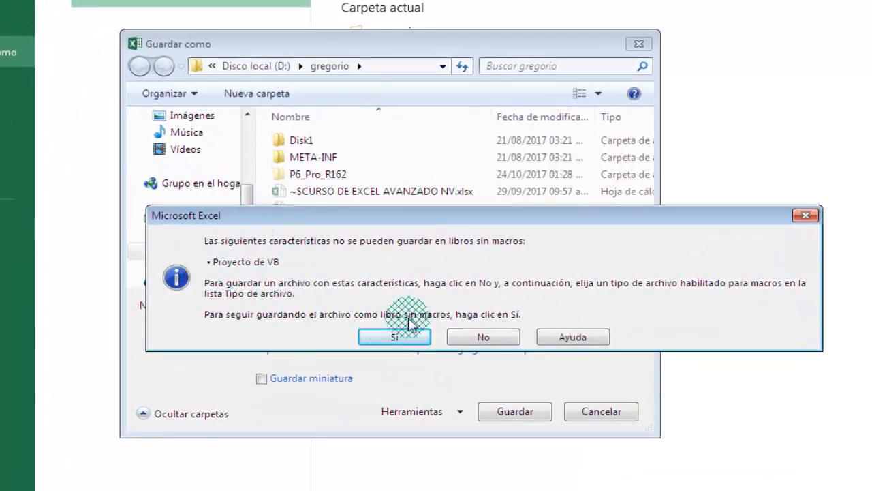
{"action": "left_click", "coordinate": [481, 335]}
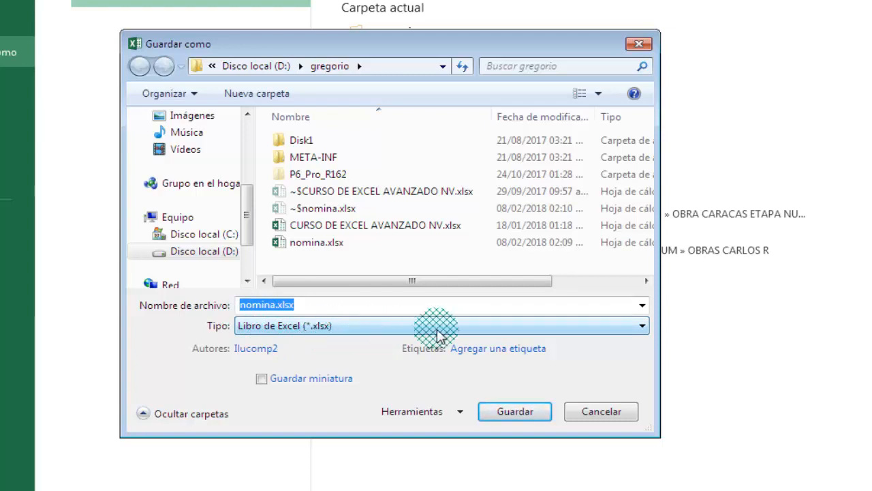
- Save the workbook as a macro-enabled Excel workbook (*.xlsm) named "nomina con macro" in the gregorio folder
{"action": "left_click", "coordinate": [641, 327]}
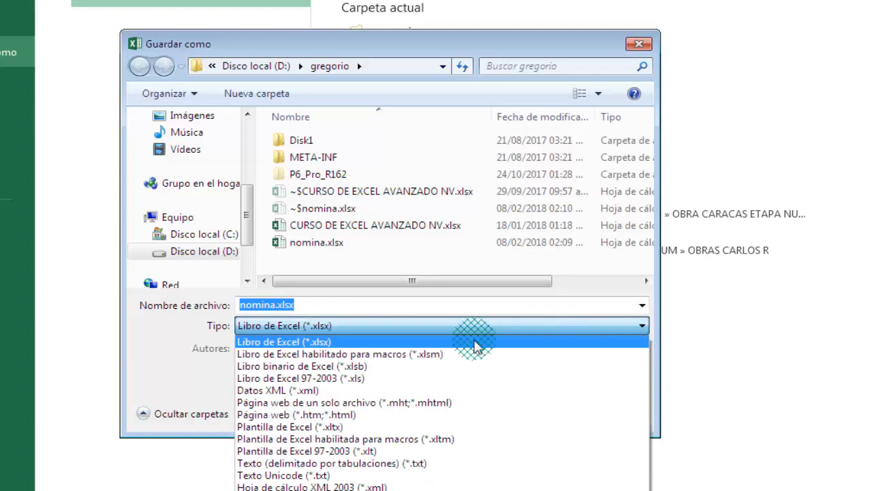
{"action": "left_click", "coordinate": [336, 355]}
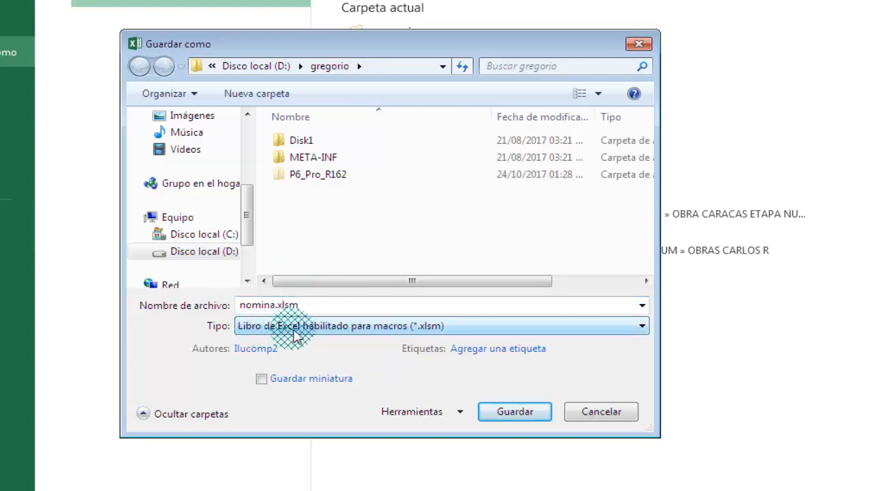
{"action": "left_click", "coordinate": [400, 308]}
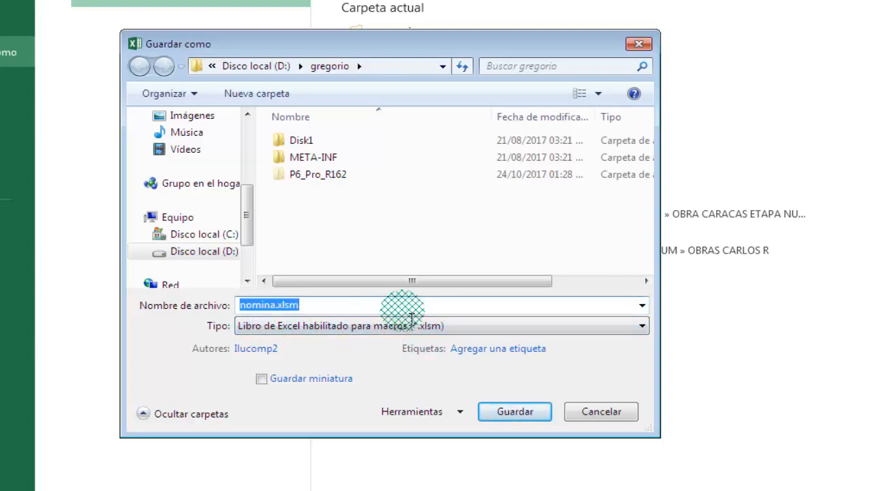
{"action": "type", "text": "nom"}
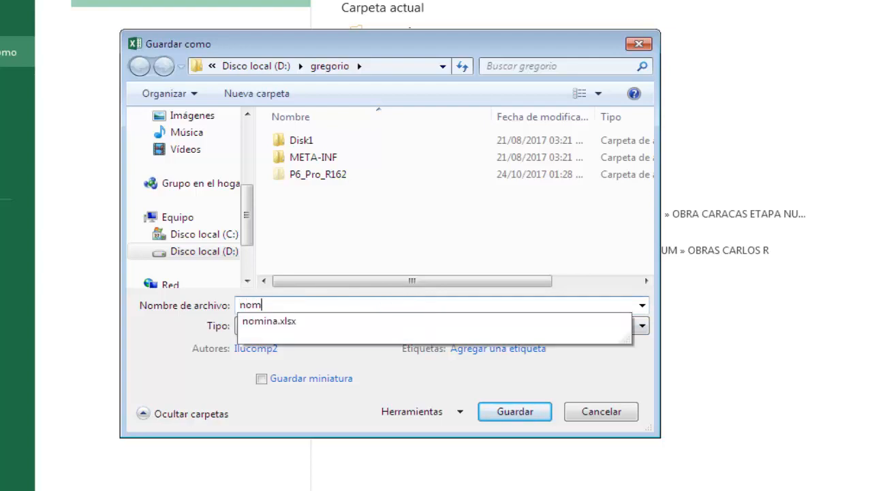
{"action": "type", "text": "ina con"}
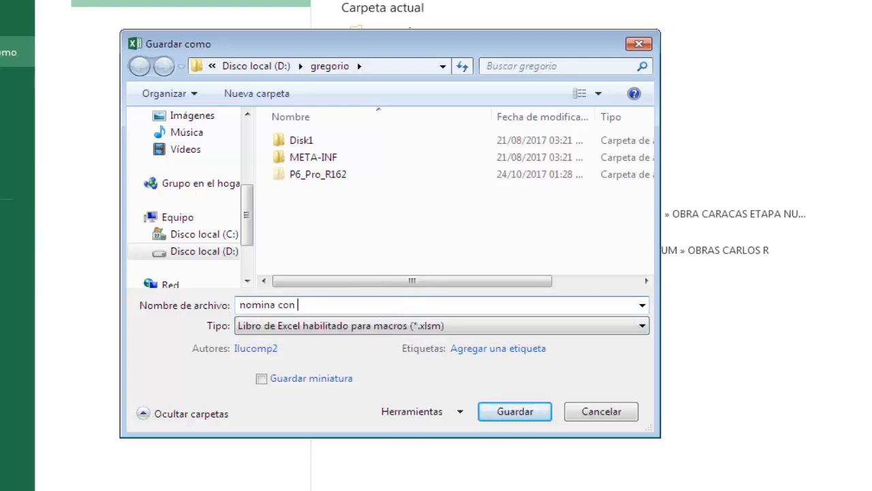
{"action": "type", "text": " macro"}
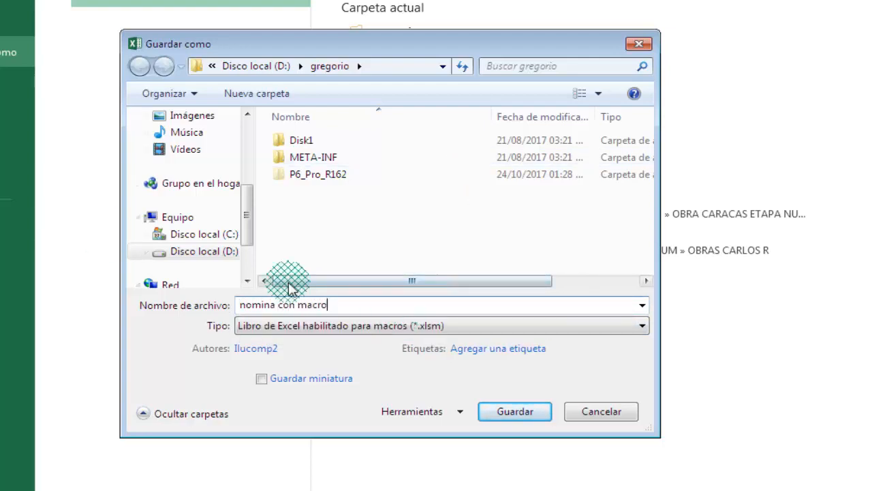
{"action": "left_click", "coordinate": [497, 410]}
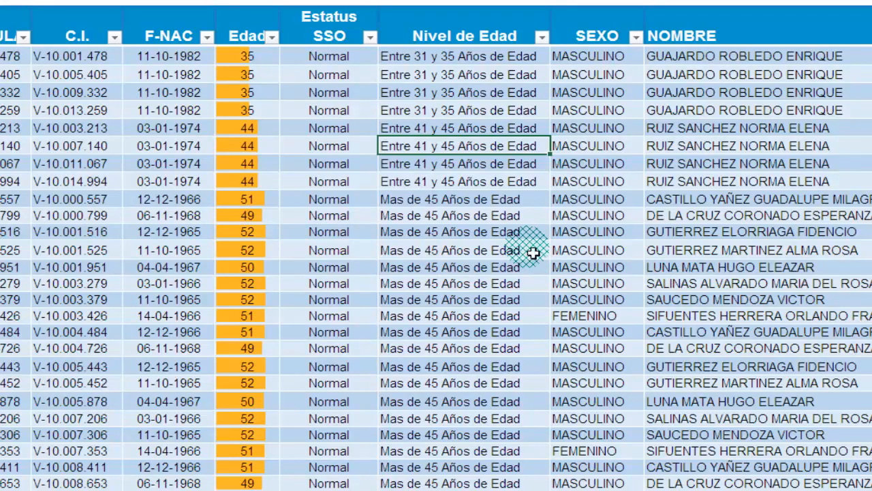
- Look through the Sueldo en Texto column to check the salaries in words, and return to the start of the table
{"action": "key", "text": "Right"}
{"action": "key", "text": "Right"}
{"action": "key", "text": "Right"}
{"action": "key", "text": "Right"}
{"action": "key", "text": "Right"}
{"action": "key", "text": "Right"}
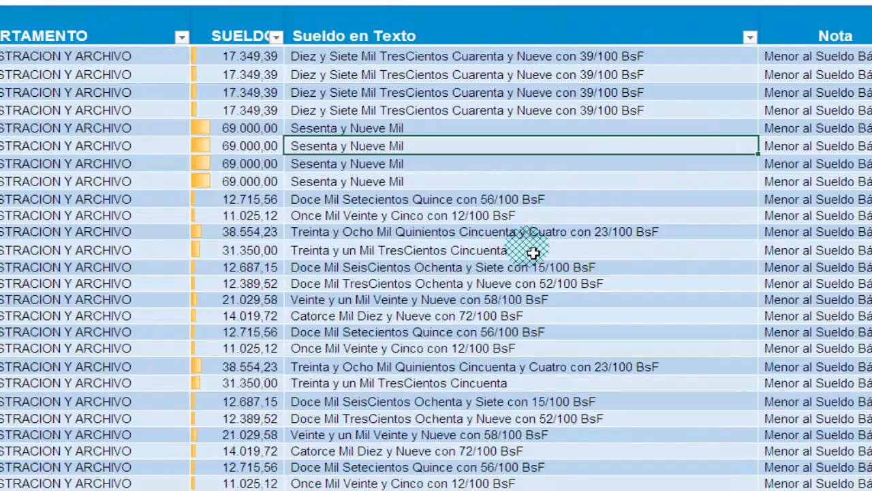
{"action": "key", "text": "Down"}
{"action": "key", "text": "Down"}
{"action": "key", "text": "Down"}
{"action": "key", "text": "Down"}
{"action": "key", "text": "Down"}
{"action": "key", "text": "Down"}
{"action": "key", "text": "Down"}
{"action": "key", "text": "Down"}
{"action": "key", "text": "Down"}
{"action": "key", "text": "Down"}
{"action": "key", "text": "Down"}
{"action": "key", "text": "Down"}
{"action": "key", "text": "Down"}
{"action": "key", "text": "Down"}
{"action": "key", "text": "Down"}
{"action": "key", "text": "Down"}
{"action": "key", "text": "Down"}
{"action": "key", "text": "Down"}
{"action": "key", "text": "Down"}
{"action": "key", "text": "Down"}
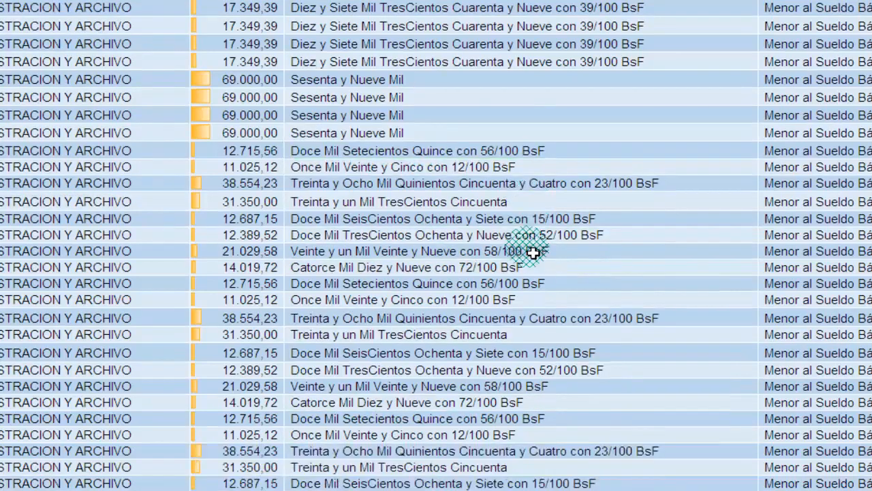
{"action": "key", "text": "Down"}
{"action": "key", "text": "Down"}
{"action": "key", "text": "Down"}
{"action": "key", "text": "Down"}
{"action": "key", "text": "Down"}
{"action": "key", "text": "Down"}
{"action": "key", "text": "Down"}
{"action": "key", "text": "Down"}
{"action": "key", "text": "Up"}
{"action": "key", "text": "Up"}
{"action": "key", "text": "Up"}
{"action": "key", "text": "Up"}
{"action": "key", "text": "Up"}
{"action": "key", "text": "Up"}
{"action": "key", "text": "Up"}
{"action": "key", "text": "Up"}
{"action": "key", "text": "Up"}
{"action": "key", "text": "Up"}
{"action": "key", "text": "Up"}
{"action": "key", "text": "Up"}
{"action": "key", "text": "Up"}
{"action": "key", "text": "Up"}
{"action": "key", "text": "Up"}
{"action": "key", "text": "Up"}
{"action": "key", "text": "Up"}
{"action": "key", "text": "Up"}
{"action": "key", "text": "Up"}
{"action": "key", "text": "Up"}
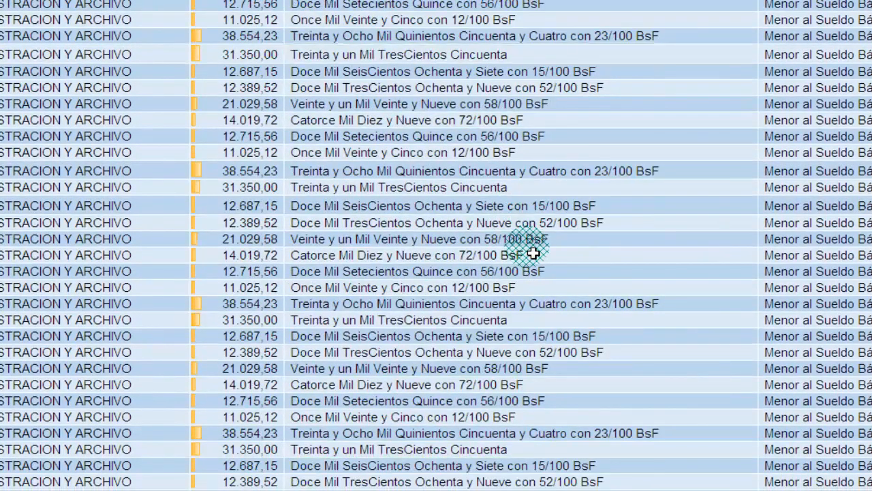
{"action": "key", "text": "Up"}
{"action": "key", "text": "Up"}
{"action": "key", "text": "Up"}
{"action": "key", "text": "Up"}
{"action": "key", "text": "Up"}
{"action": "key", "text": "Up"}
{"action": "key", "text": "Up"}
{"action": "key", "text": "Up"}
{"action": "key", "text": "Up"}
{"action": "key", "text": "Up"}
{"action": "key", "text": "Up"}
{"action": "key", "text": "Up"}
{"action": "key", "text": "Down"}
{"action": "key", "text": "Down"}
{"action": "key", "text": "Down"}
{"action": "key", "text": "Down"}
{"action": "key", "text": "Down"}
{"action": "key", "text": "Down"}
{"action": "key", "text": "Down"}
{"action": "key", "text": "Down"}
{"action": "key", "text": "Down"}
{"action": "key", "text": "Down"}
{"action": "key", "text": "Down"}
{"action": "key", "text": "Down"}
{"action": "key", "text": "Down"}
{"action": "key", "text": "Down"}
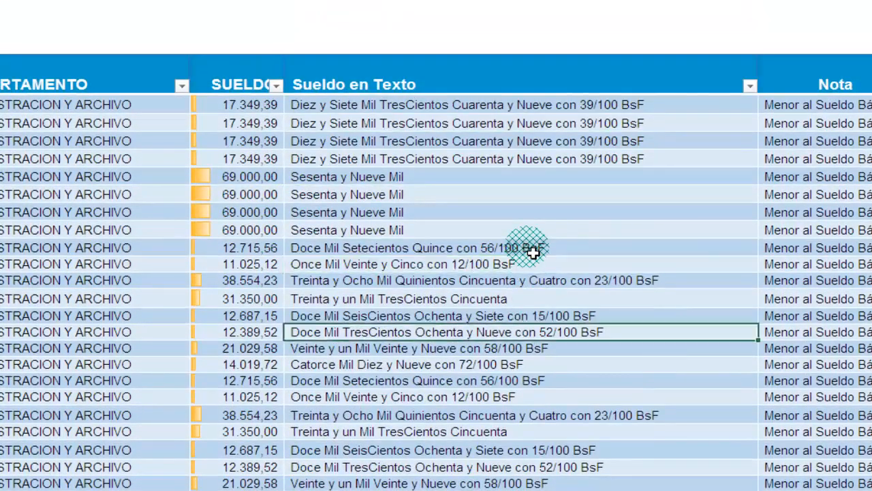
{"action": "key", "text": "Down"}
{"action": "key", "text": "Down"}
{"action": "key", "text": "Down"}
{"action": "key", "text": "Down"}
{"action": "key", "text": "Down"}
{"action": "key", "text": "Down"}
{"action": "key", "text": "Down"}
{"action": "key", "text": "Down"}
{"action": "key", "text": "Down"}
{"action": "key", "text": "Down"}
{"action": "key", "text": "Down"}
{"action": "key", "text": "Down"}
{"action": "key", "text": "Down"}
{"action": "key", "text": "Down"}
{"action": "key", "text": "Down"}
{"action": "key", "text": "Down"}
{"action": "key", "text": "Down"}
{"action": "key", "text": "Down"}
{"action": "key", "text": "Down"}
{"action": "key", "text": "Down"}
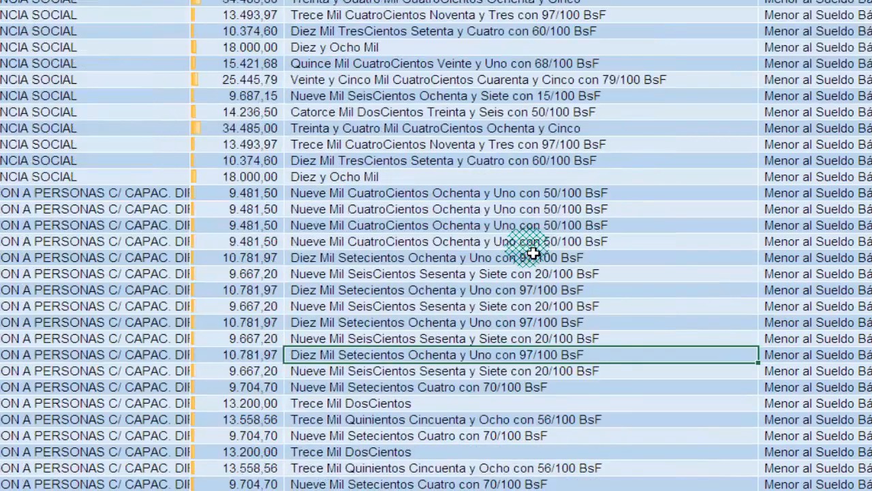
{"action": "key", "text": "Page_Up"}
{"action": "key", "text": "Page_Up"}
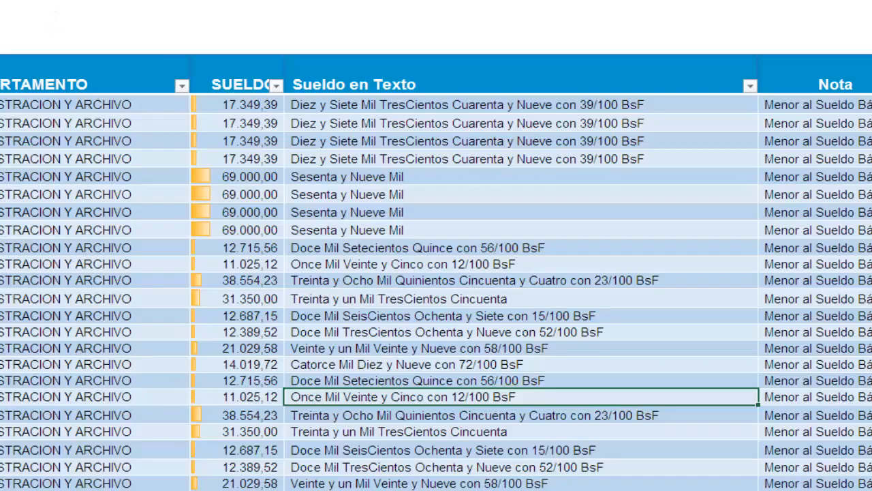
- Go to the named range trabajadores to review the cells it covers, and clear the selection
{"action": "left_click", "coordinate": [173, 12]}
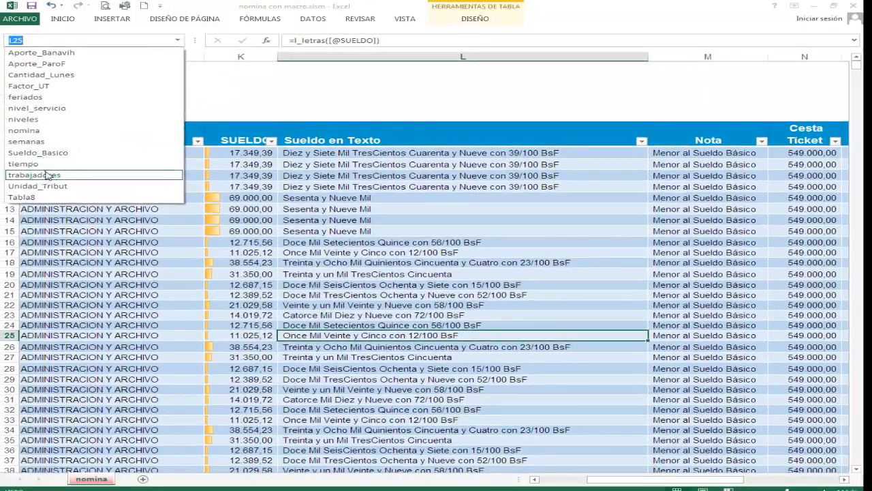
{"action": "left_click", "coordinate": [47, 175]}
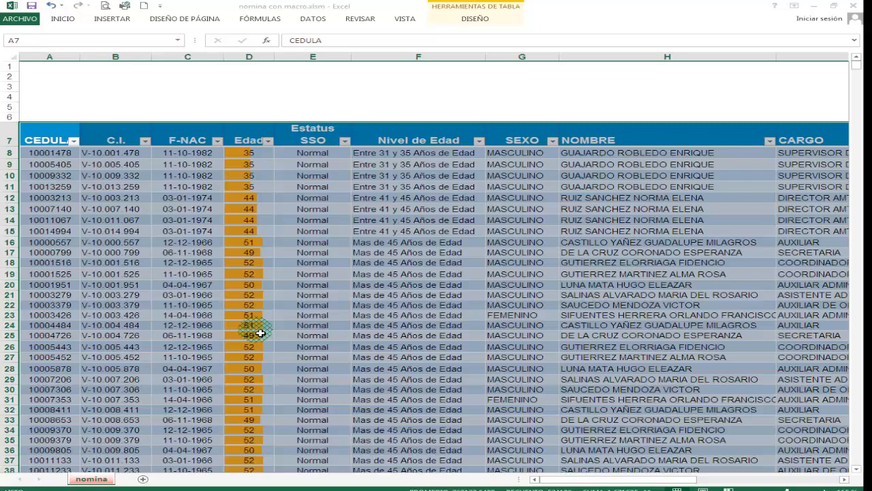
{"action": "left_click", "coordinate": [447, 243]}
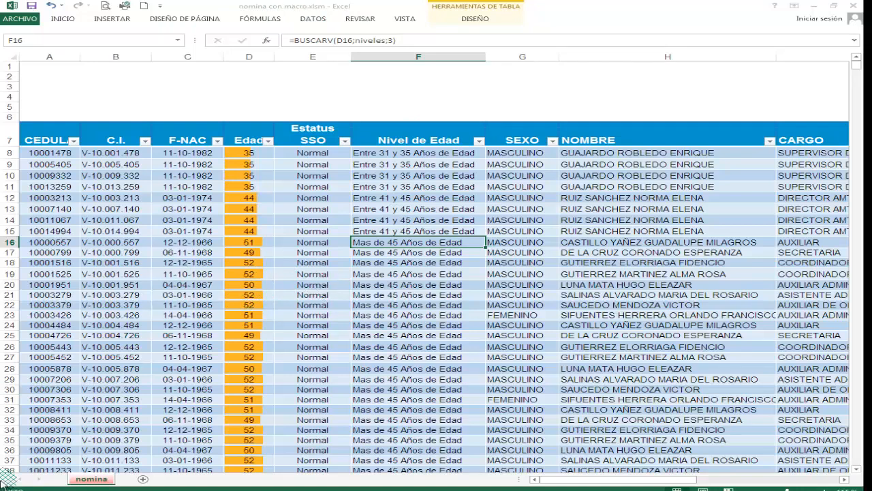
- Switch to Word 2013 and create a blank document
{"action": "left_click", "coordinate": [13, 490]}
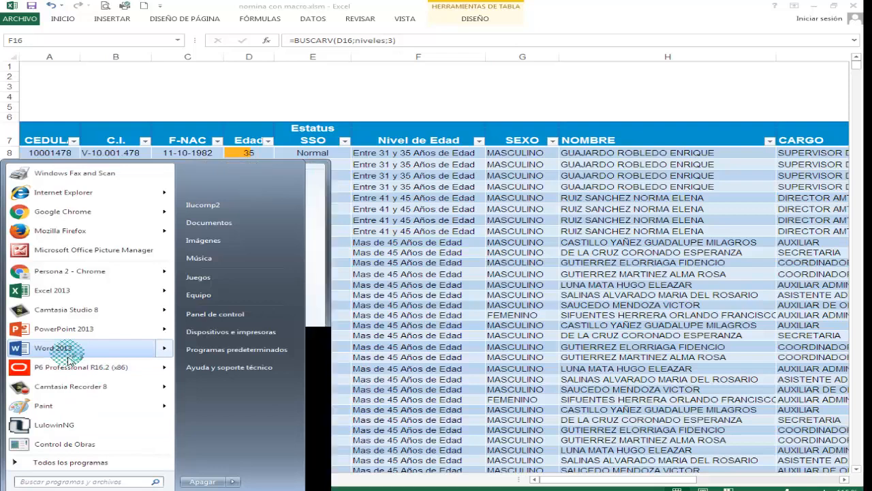
{"action": "left_click", "coordinate": [69, 360]}
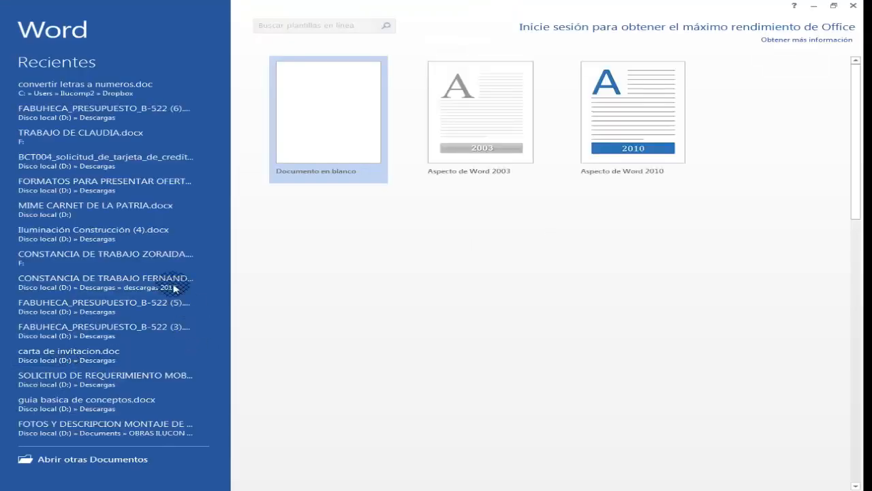
{"action": "left_click", "coordinate": [312, 89]}
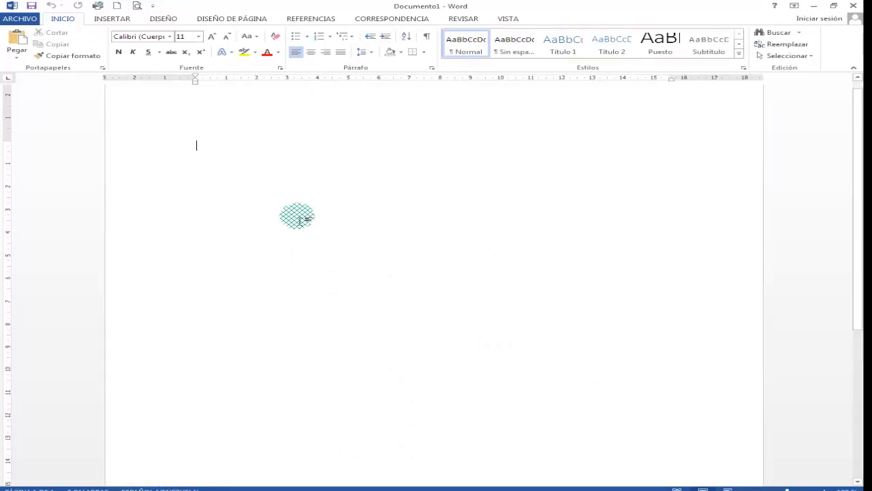
- Open the page header for editing and insert the logo image logo-creciente-nombre-de-la-empresa_355-611.jpg from the desktop
{"action": "double_click", "coordinate": [199, 122]}
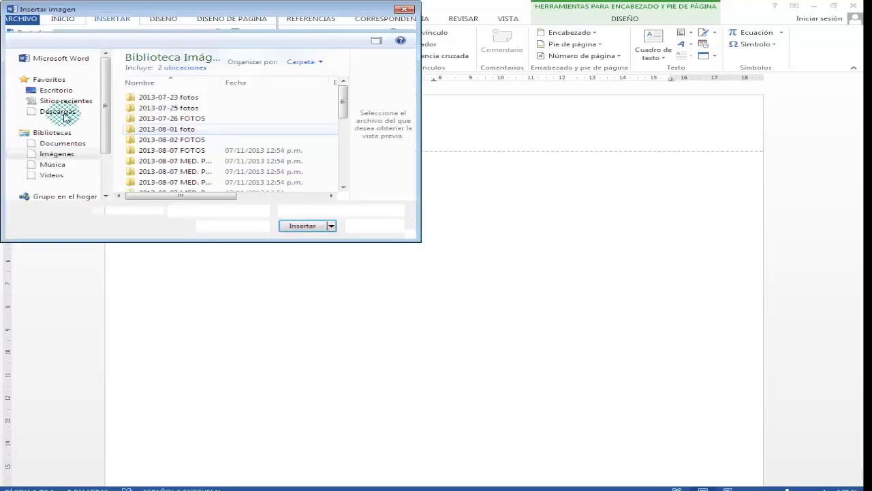
{"action": "left_click", "coordinate": [60, 91]}
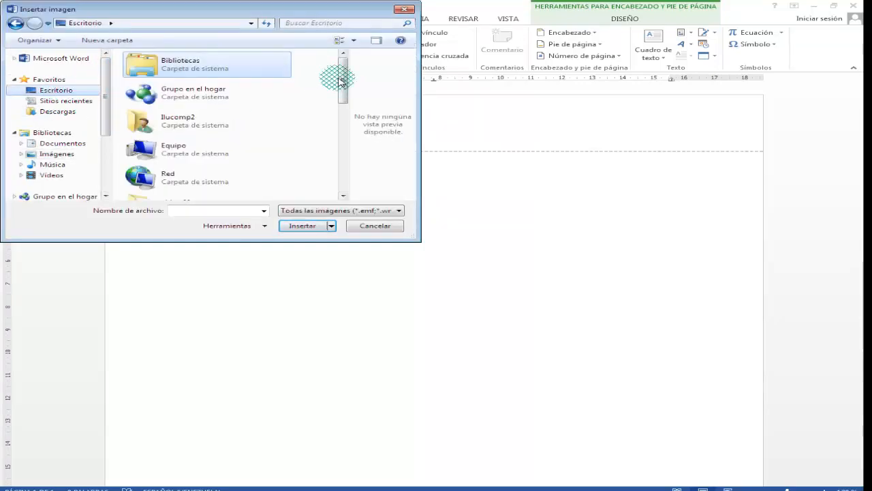
{"action": "left_click_drag", "start_coordinate": [337, 77], "coordinate": [332, 172]}
{"action": "left_click", "coordinate": [179, 182]}
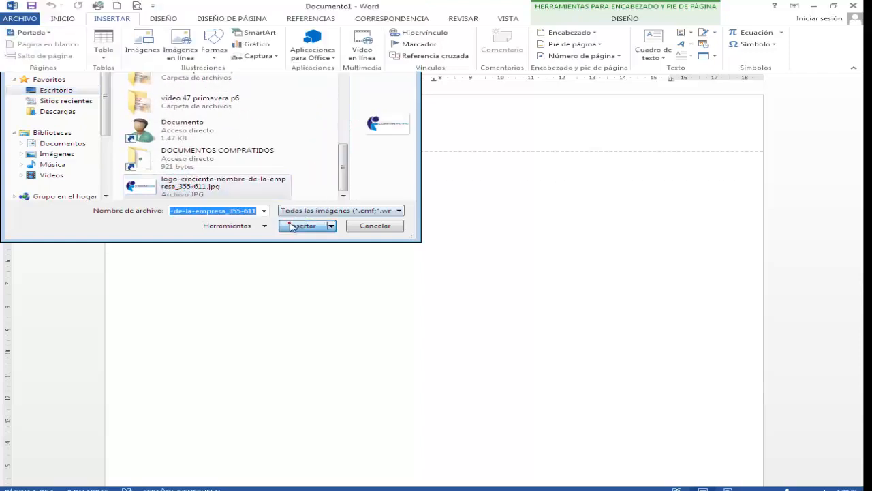
{"action": "left_click", "coordinate": [294, 220]}
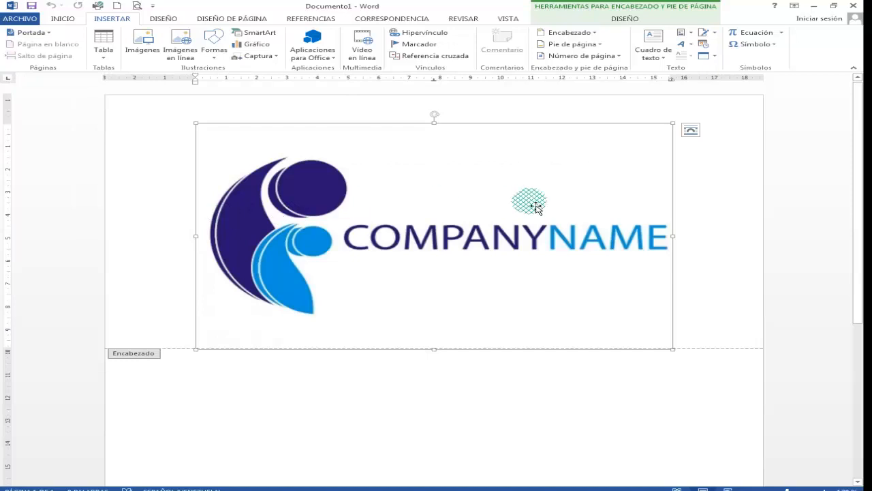
- Crop the blank strips above and below the header logo, leaving it about 6.98 cm high
{"action": "left_click", "coordinate": [726, 43]}
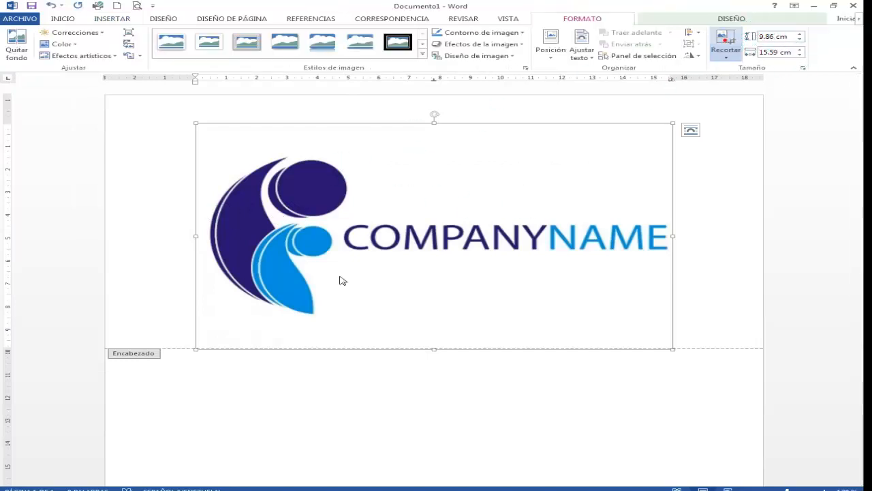
{"action": "left_click_drag", "start_coordinate": [448, 355], "coordinate": [437, 313]}
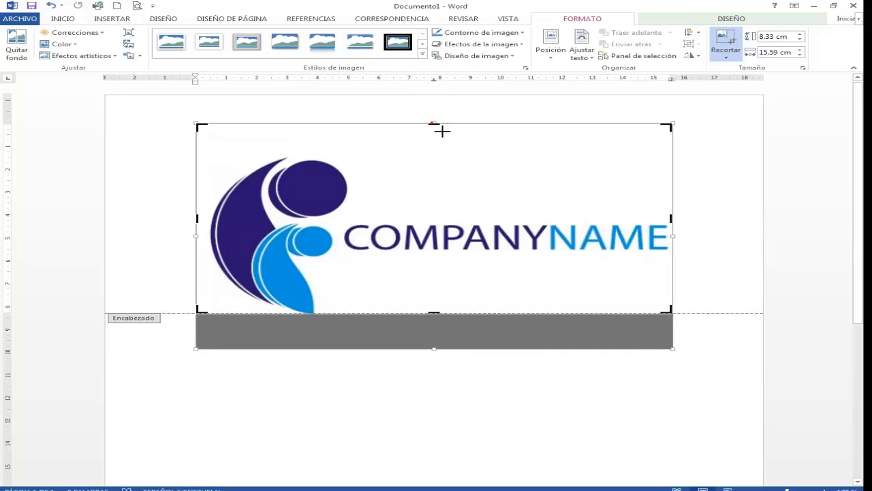
{"action": "left_click_drag", "start_coordinate": [442, 131], "coordinate": [443, 156]}
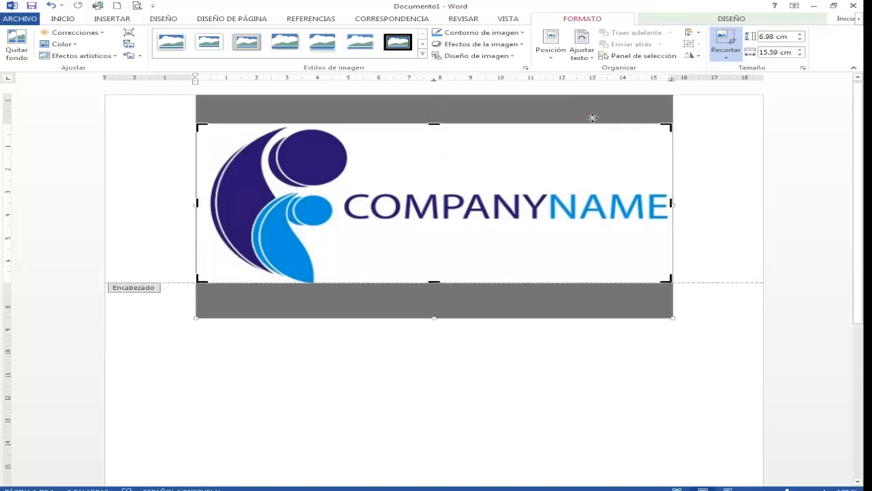
{"action": "left_click", "coordinate": [705, 136]}
- Shrink the header logo proportionally to about 4.13 cm wide by 1.85 cm high
{"action": "left_click", "coordinate": [590, 208]}
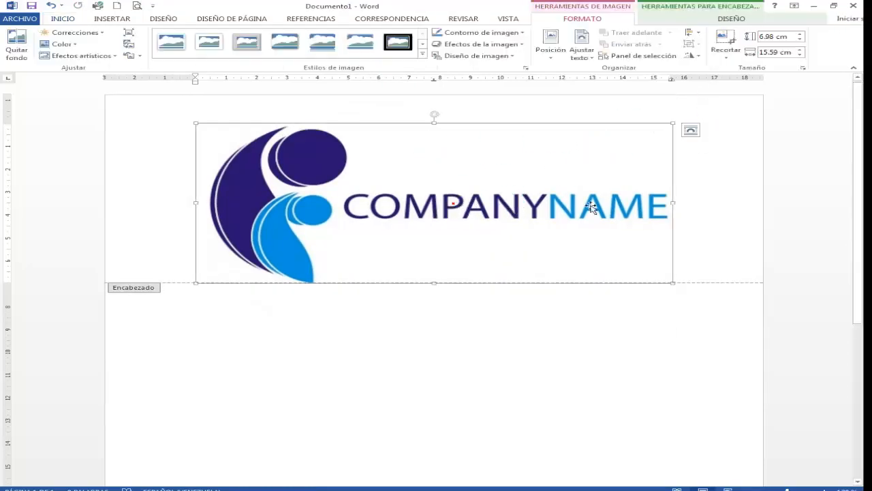
{"action": "left_click", "coordinate": [673, 281]}
{"action": "left_click_drag", "start_coordinate": [674, 281], "coordinate": [328, 147]}
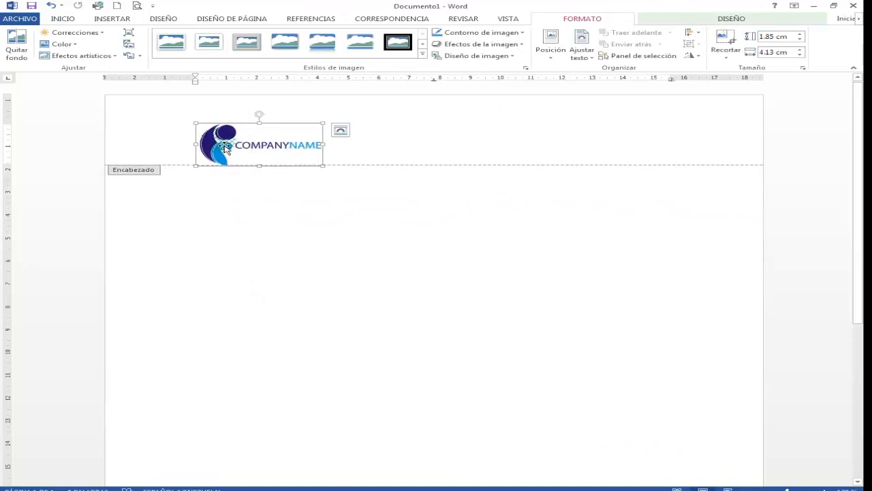
{"action": "left_click_drag", "start_coordinate": [224, 144], "coordinate": [202, 120]}
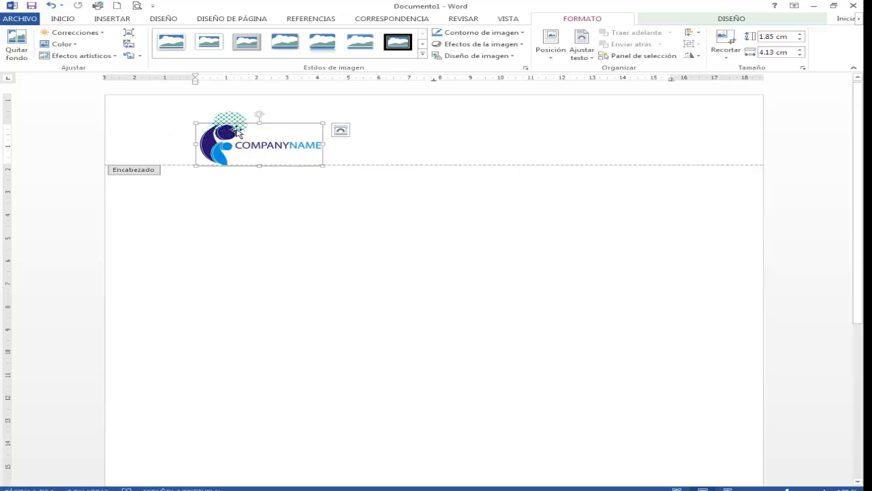
- Start the document body with "Bogotá, " followed by an automatically updating date in the format "jueves, 08 de febrero de 2018"
{"action": "double_click", "coordinate": [445, 202]}
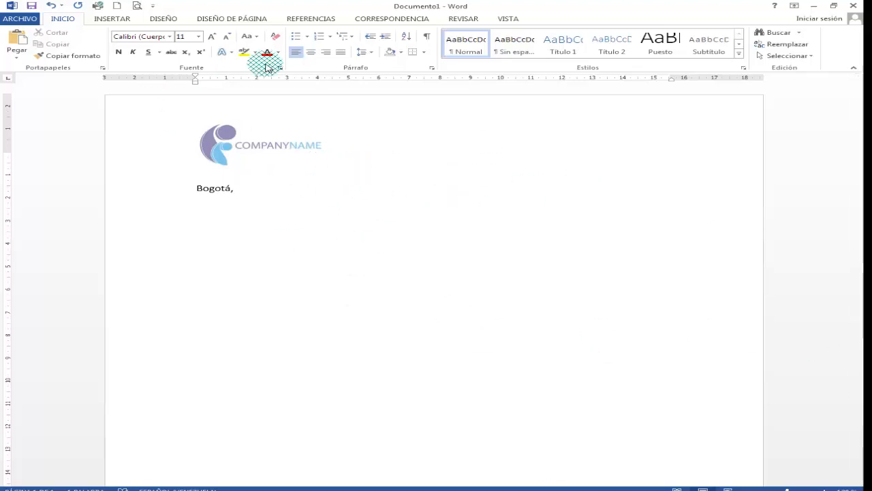
{"action": "left_click", "coordinate": [117, 19]}
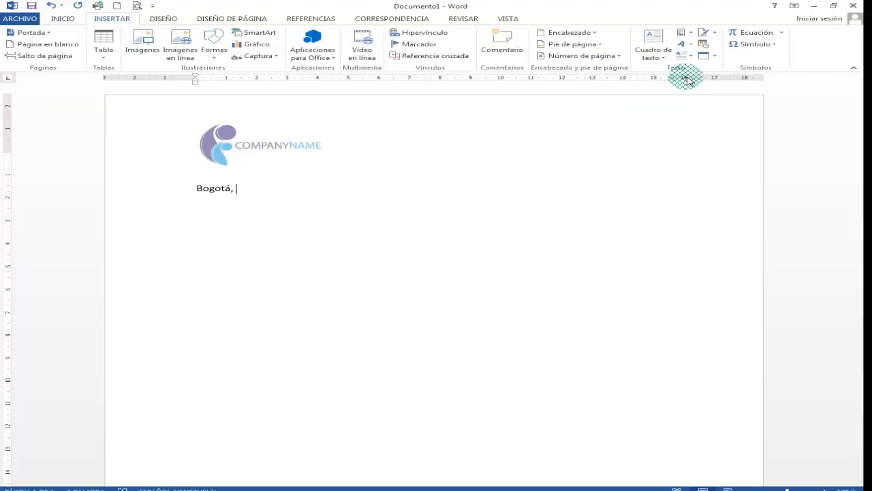
{"action": "left_click", "coordinate": [705, 44]}
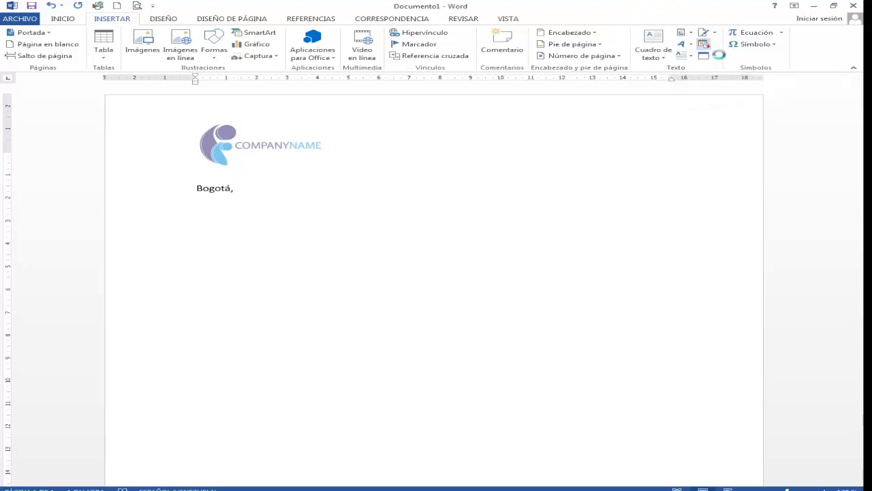
{"action": "left_click", "coordinate": [329, 189]}
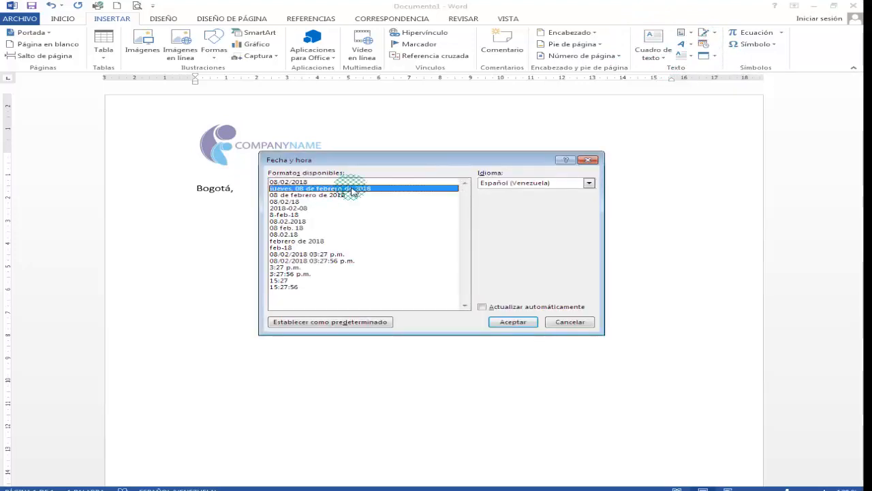
{"action": "left_click", "coordinate": [482, 307]}
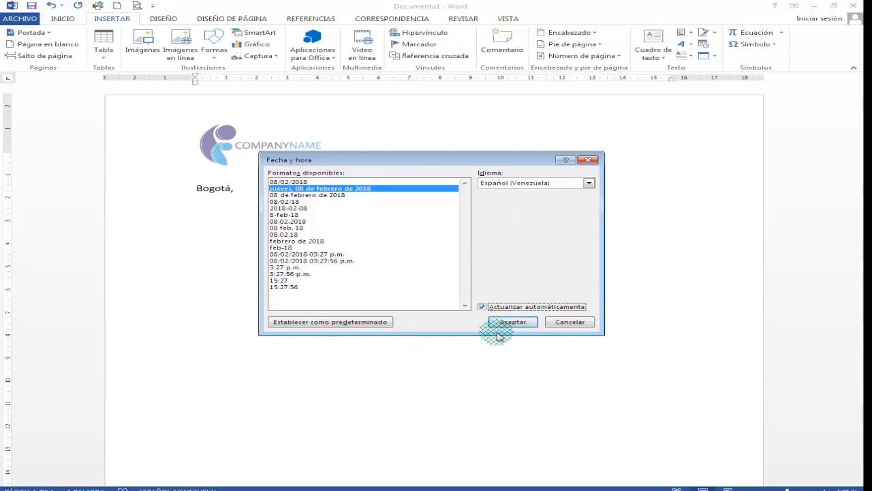
{"action": "left_click", "coordinate": [511, 322]}
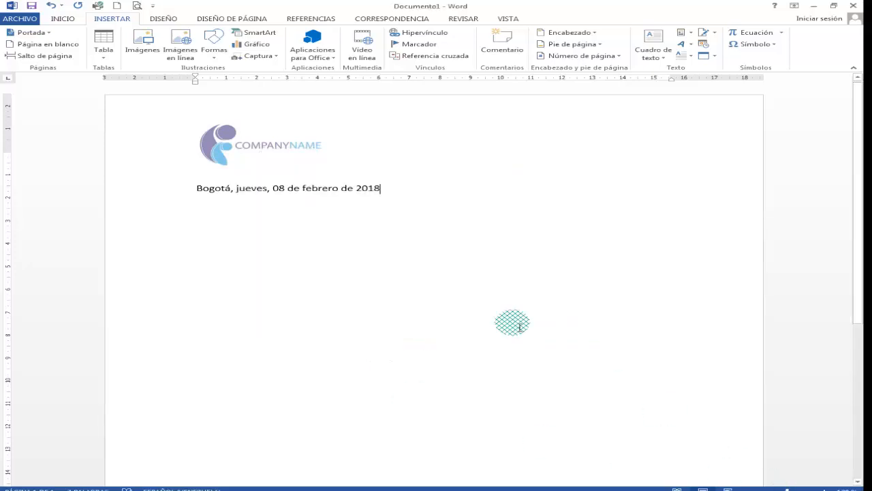
- Align the Bogotá date line to the right and start a new paragraph two lines below it
{"action": "left_click", "coordinate": [72, 18]}
{"action": "left_click", "coordinate": [324, 52]}
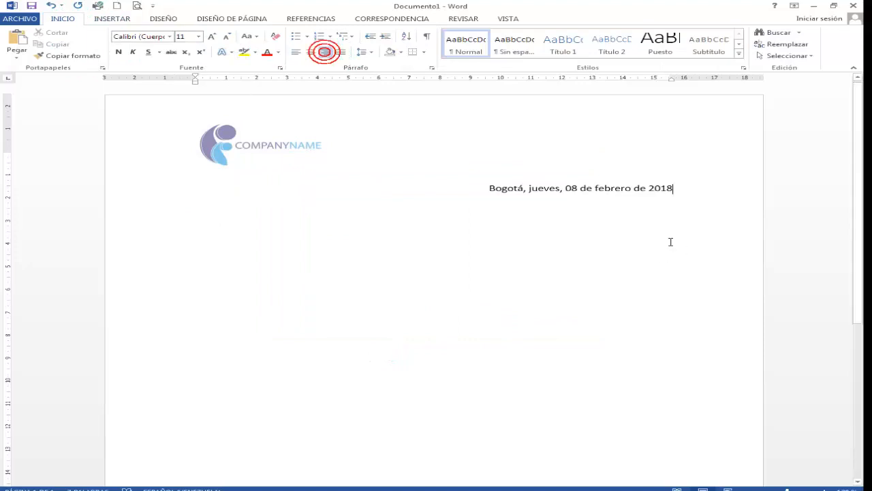
{"action": "key", "text": "Return"}
{"action": "key", "text": "Return"}
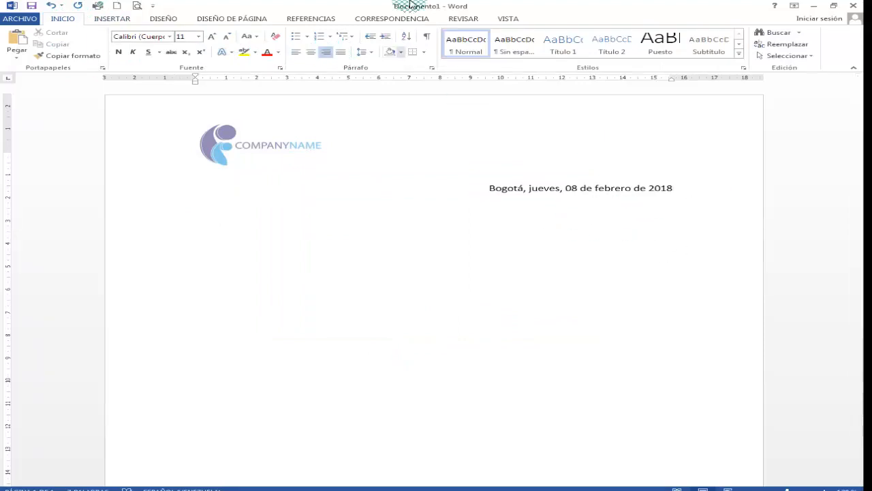
- Add the centred heading "A quien pueda interesar" below the date line
{"action": "left_click", "coordinate": [297, 54]}
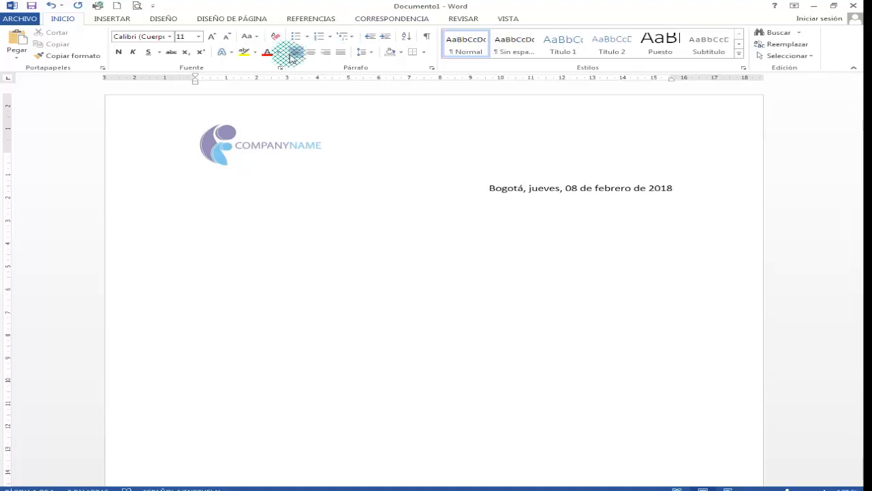
{"action": "left_click", "coordinate": [308, 54]}
{"action": "type", "text": "A quien pueda"}
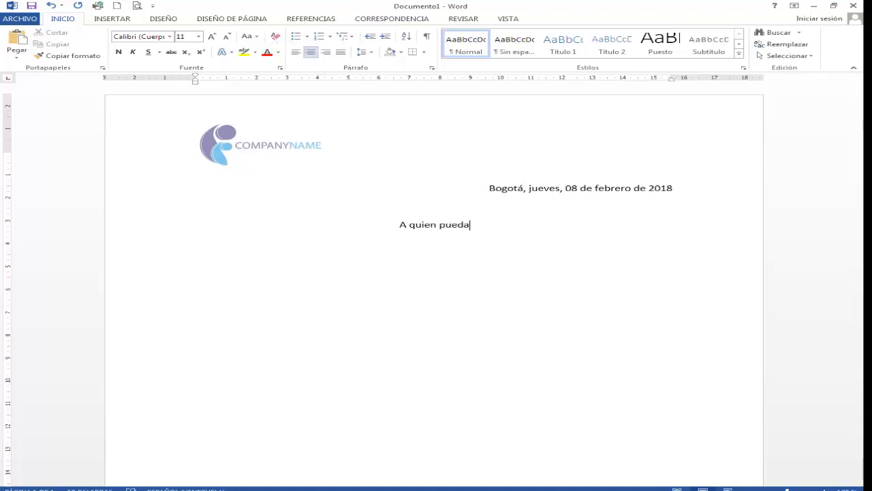
{"action": "type", "text": " interesar"}
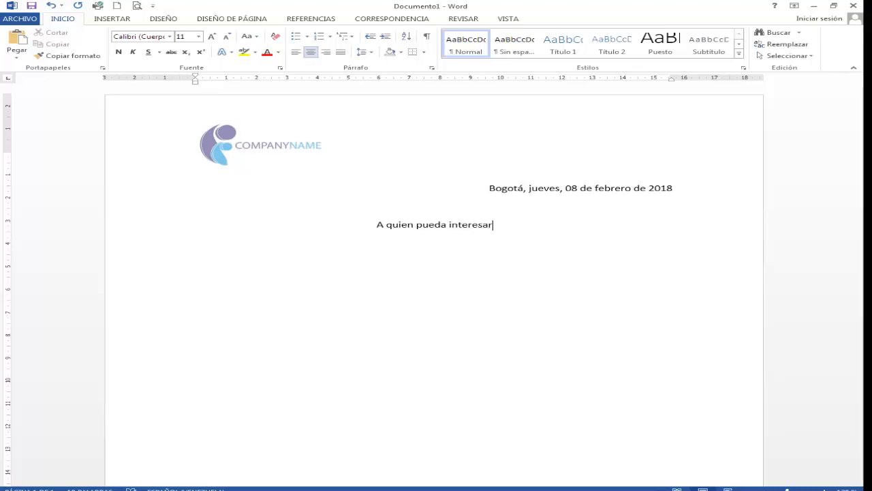
- Make the heading "A quien pueda interesar" bold and increase its font size
{"action": "triple_click", "coordinate": [435, 225]}
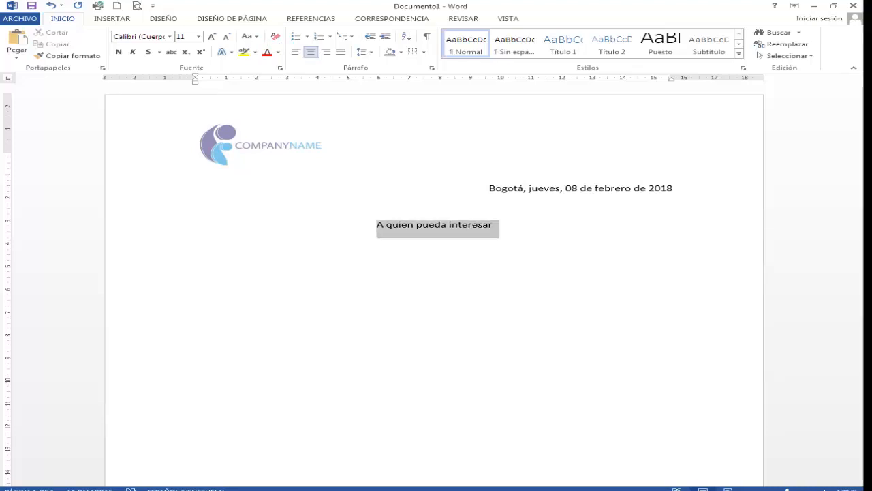
{"action": "left_click", "coordinate": [119, 52]}
{"action": "left_click", "coordinate": [211, 37]}
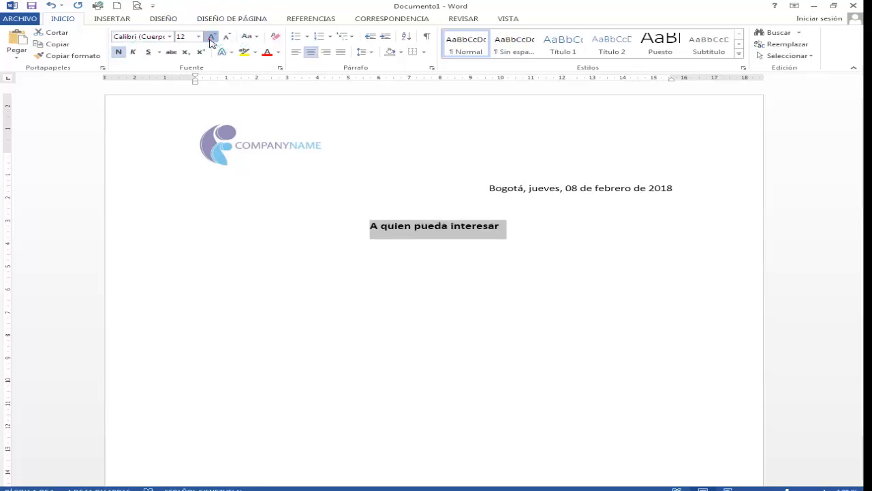
- Begin an indented, left-aligned body paragraph with "Por", leaving a blank line between it and the heading
{"action": "left_click", "coordinate": [400, 255]}
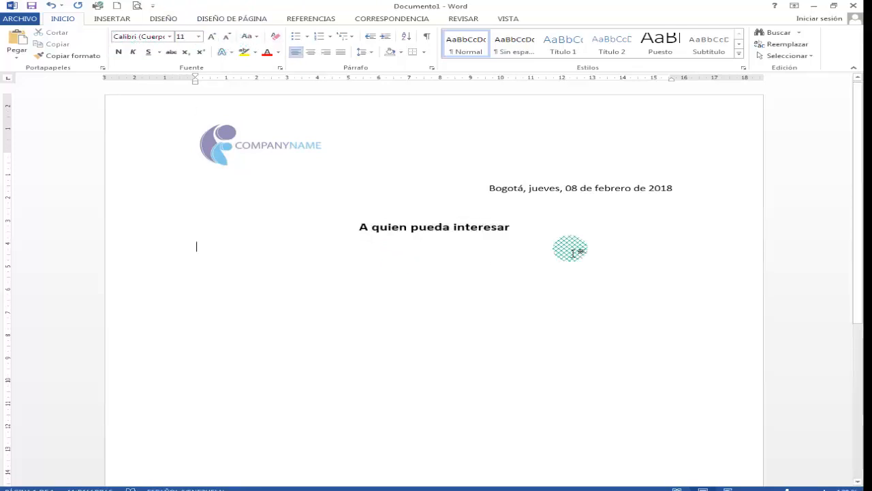
{"action": "key", "text": "Up"}
{"action": "key", "text": "Tab"}
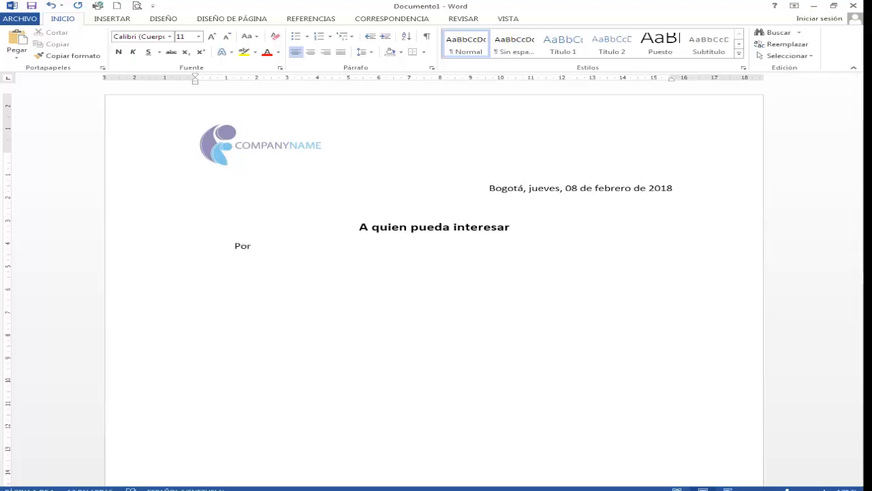
{"action": "key", "text": "Up"}
{"action": "key", "text": "Down"}
{"action": "key", "text": "Return"}
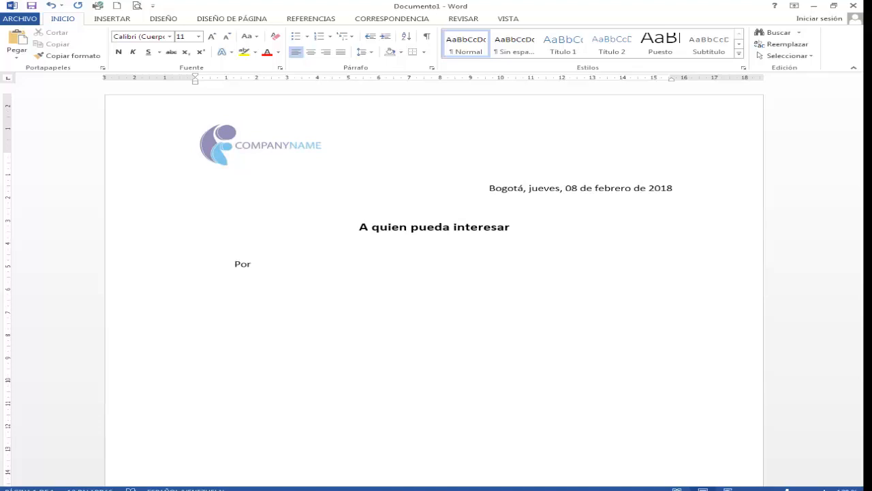
- Continue the body paragraph after "Por" with "medio de la presente se hace constar que: ,"
{"action": "scroll", "coordinate": [418, 296], "scroll_direction": "up", "scroll_amount": 2, "text": "ctrl"}
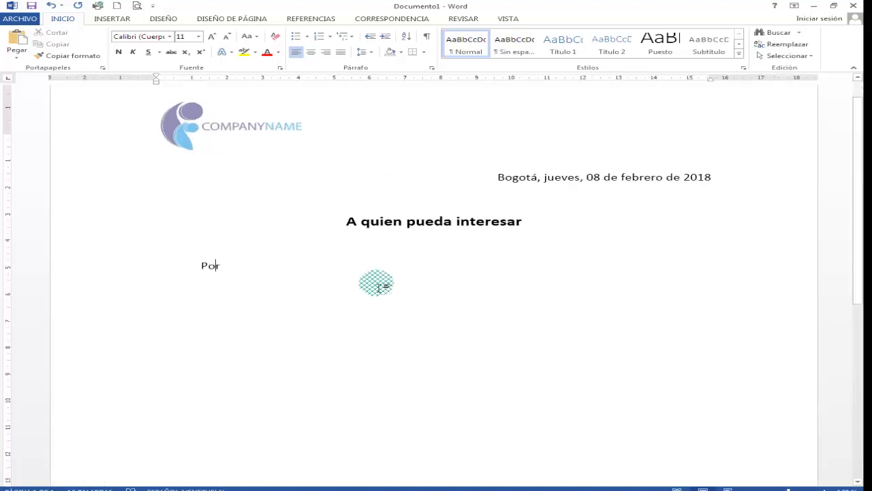
{"action": "type", "text": "medio "}
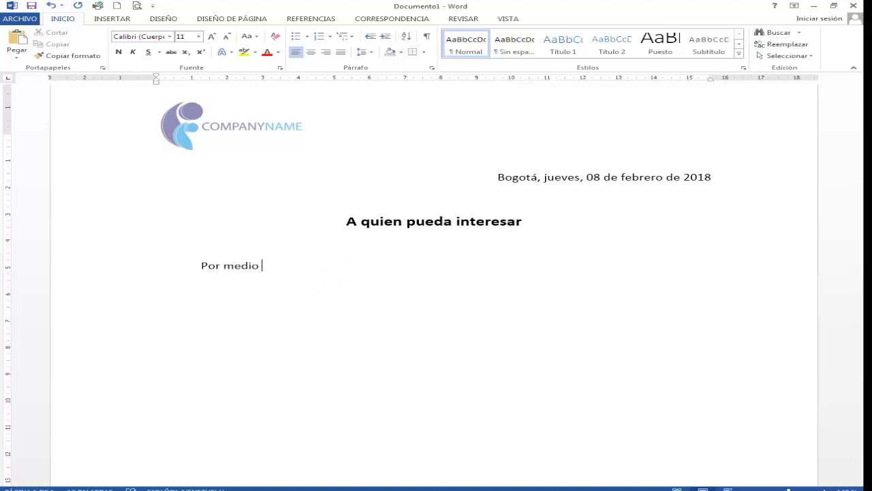
{"action": "type", "text": "de la presente se hace con"}
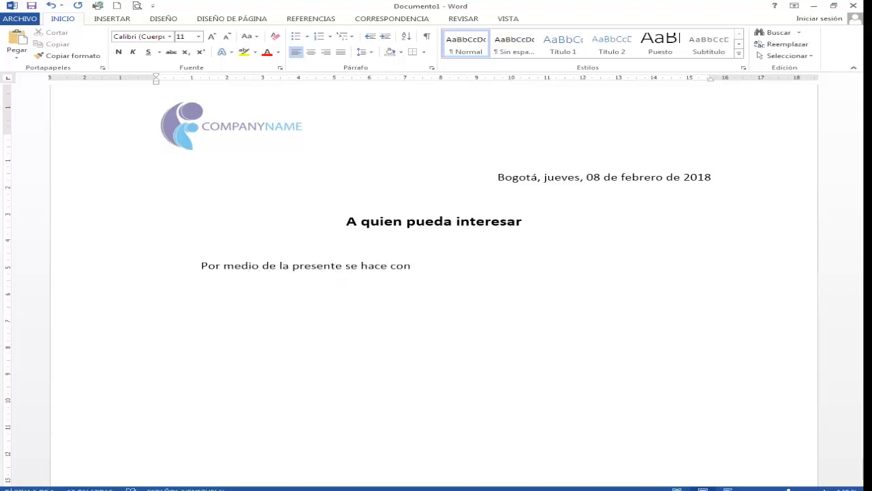
{"action": "type", "text": "star que"}
{"action": "type", "text": ": , portado"}
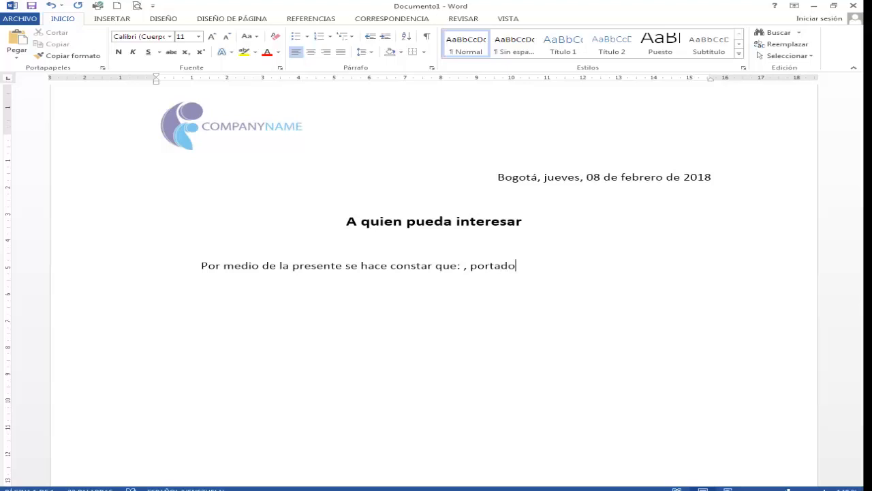
{"action": "type", "text": "r de la cédula de indentidad "}
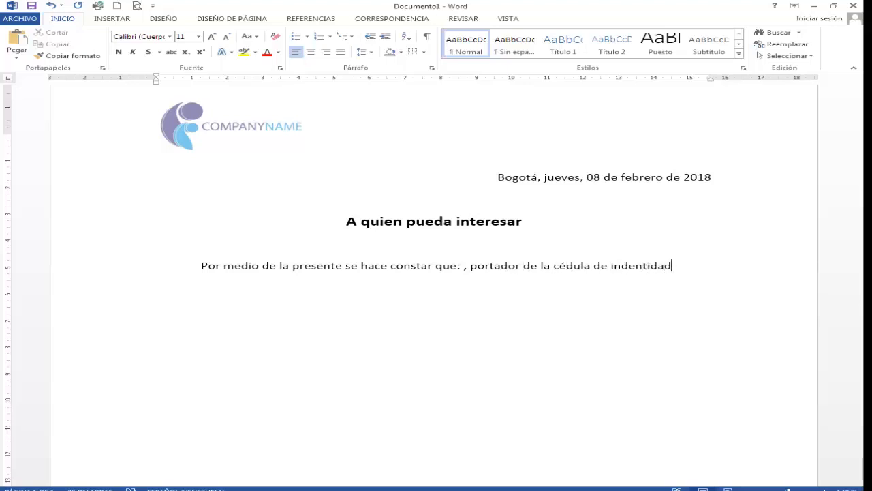
{"action": "type", "text": "número: "}
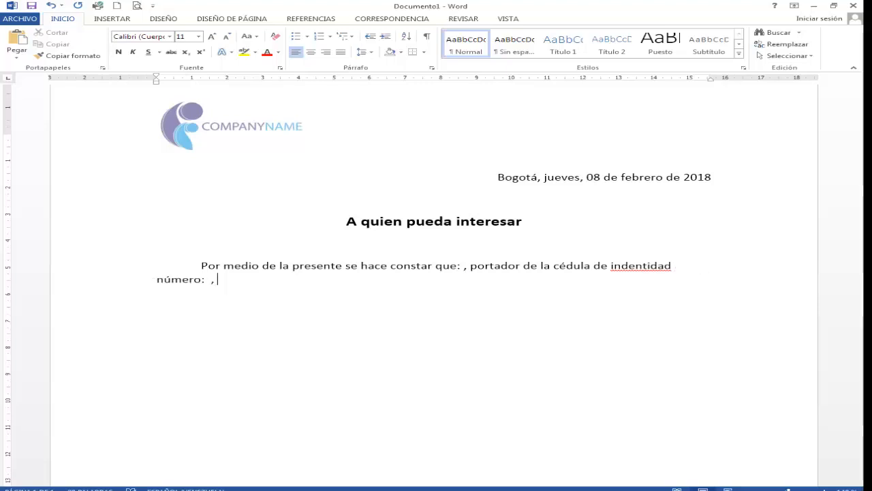
{"action": "type", "text": " , s"}
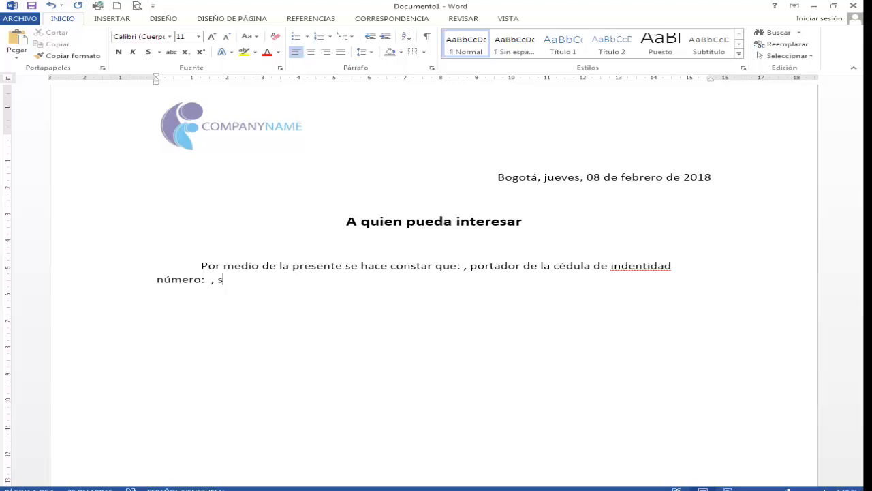
{"action": "type", "text": "e desempeña en esta empresa "}
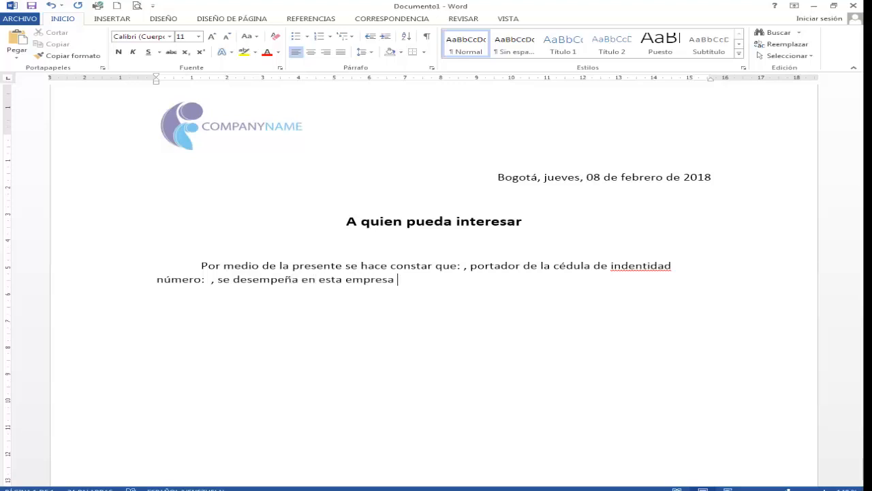
{"action": "type", "text": "desde"}
- Add the employment clause "se desempeña en esta empresa desde: ," to the body paragraph
{"action": "key", "text": "BackSpace"}
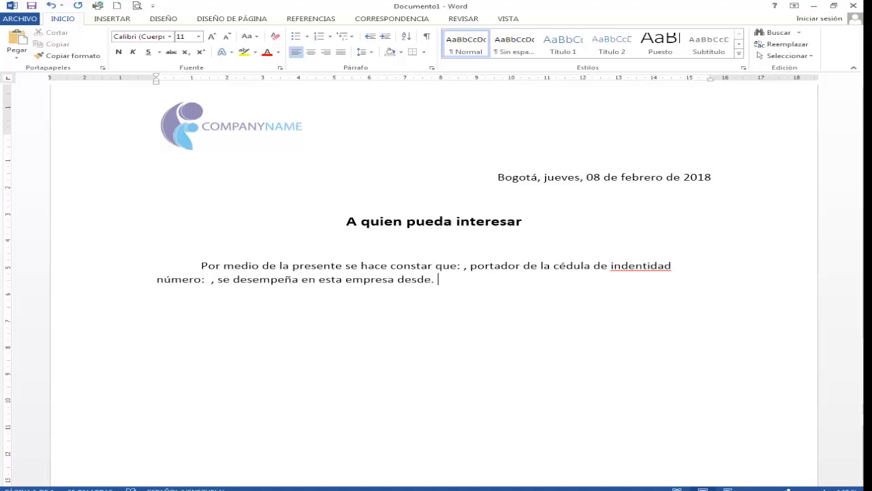
{"action": "key", "text": "BackSpace"}
{"action": "key", "text": "BackSpace"}
{"action": "type", "text": ": ,"}
{"action": "type", "text": " en el de"}
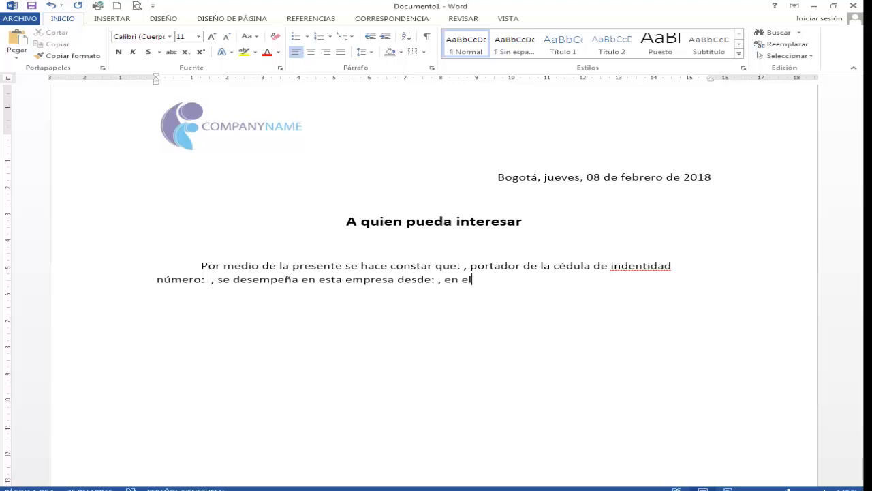
- Add the clause "en el Departamento de: ," to the body paragraph, with Departamento capitalised
{"action": "key", "text": "BackSpace"}
{"action": "key", "text": "BackSpace"}
{"action": "type", "text": "Depaert"}
{"action": "key", "text": "BackSpace"}
{"action": "key", "text": "BackSpace"}
{"action": "key", "text": "BackSpace"}
{"action": "type", "text": "rtamento de"}
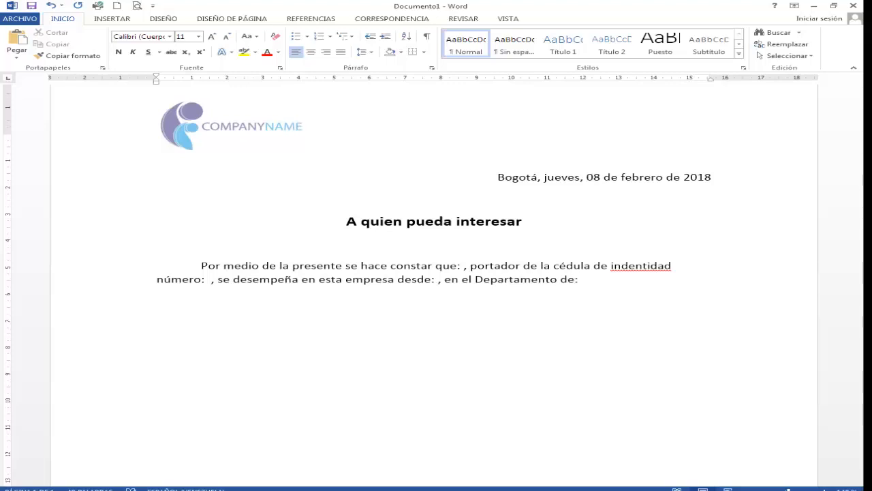
{"action": "type", "text": ": , con el c"}
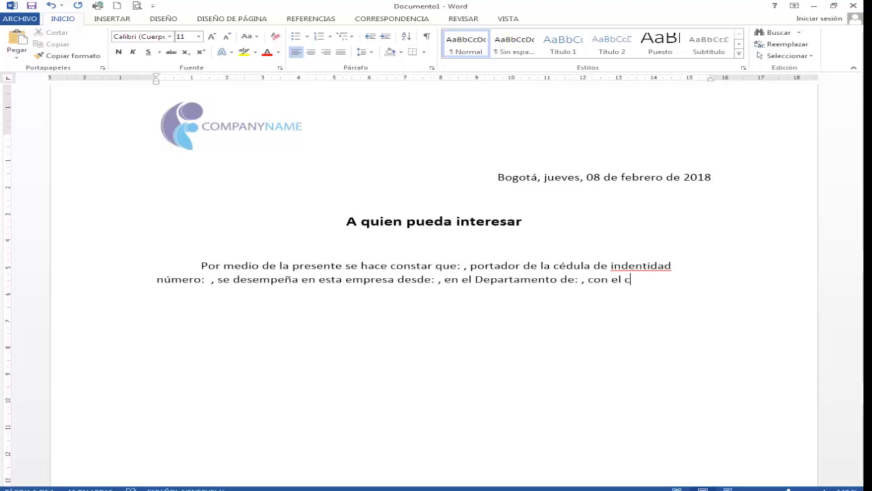
- Add the clause "con el Cargo de:" to the body paragraph, with Cargo capitalised
{"action": "key", "text": "BackSpace"}
{"action": "type", "text": "Cargo de:"}
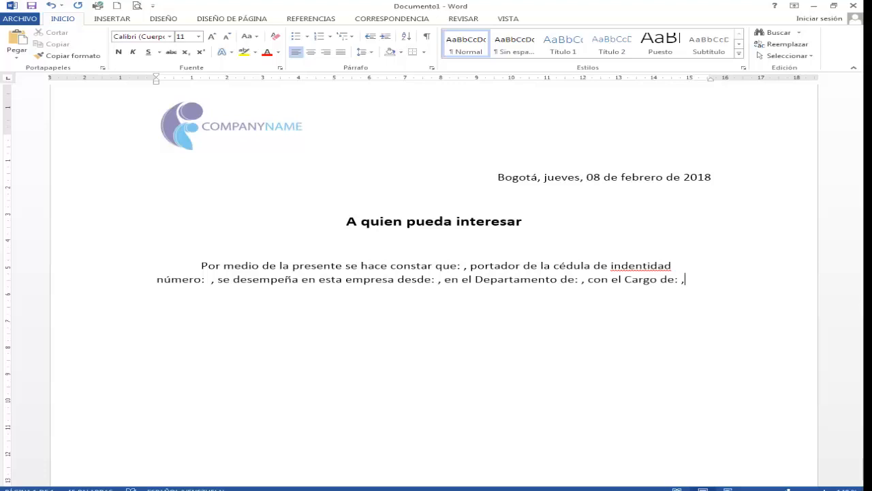
{"action": "type", "text": " , deven"}
{"action": "type", "text": "gando un sueldo "}
{"action": "type", "text": "mensu"}
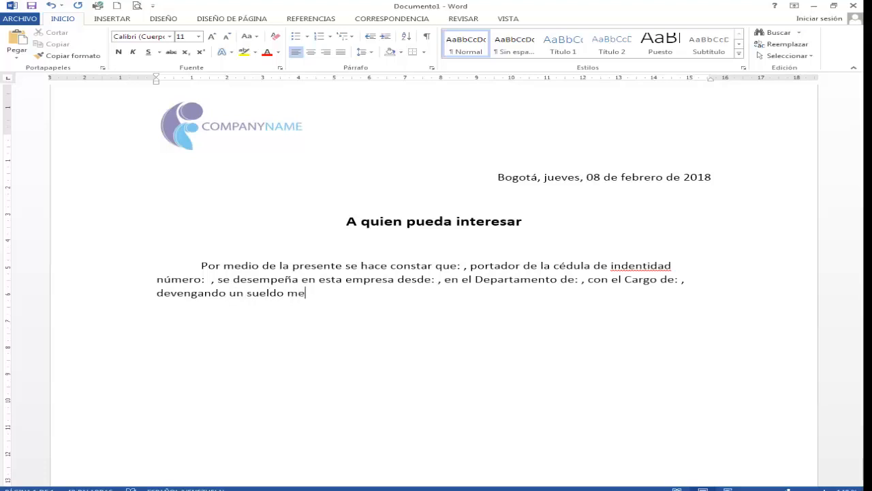
{"action": "type", "text": "al de:  (),"}
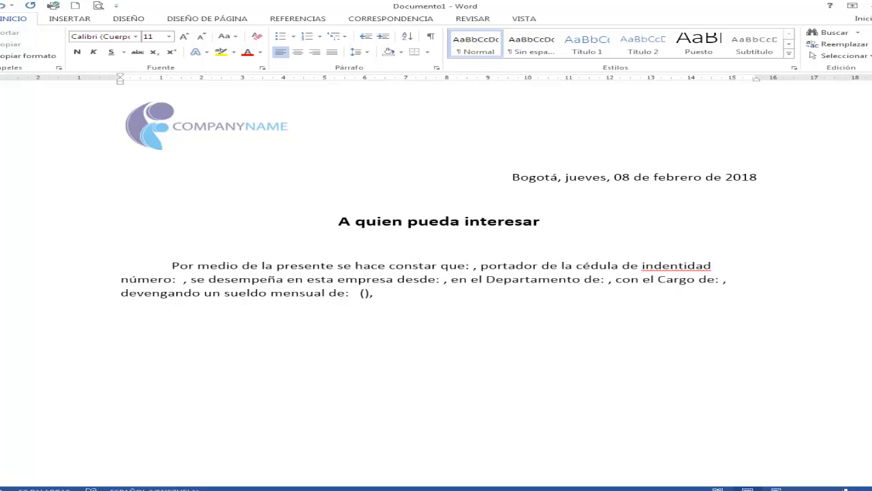
- Continue the paragraph with "turno: , a la fecha de emisión de esta constancia"
{"action": "type", "text": "turno: , a la fecha de emis"}
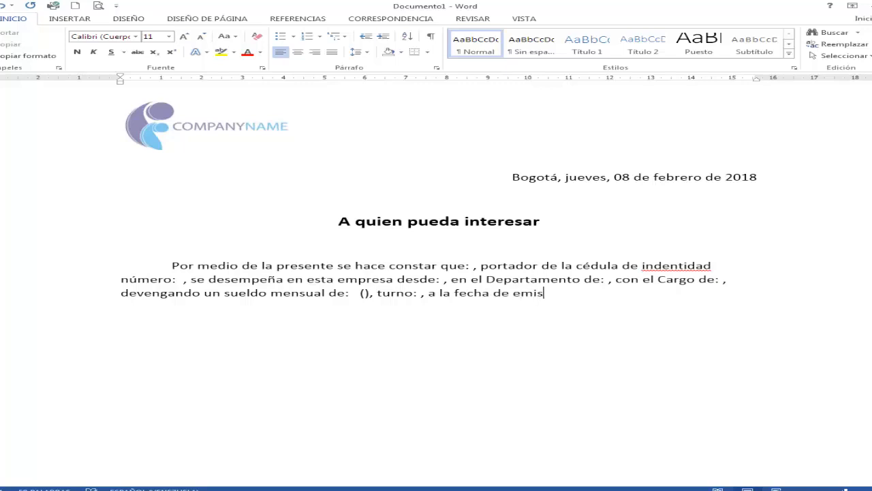
{"action": "type", "text": "ión de esta consta"}
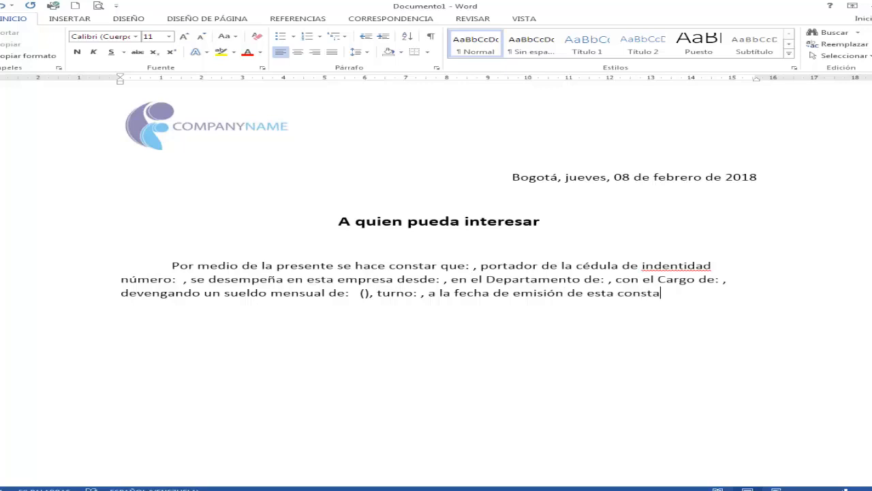
{"action": "type", "text": "ncia tiene una antoio"}
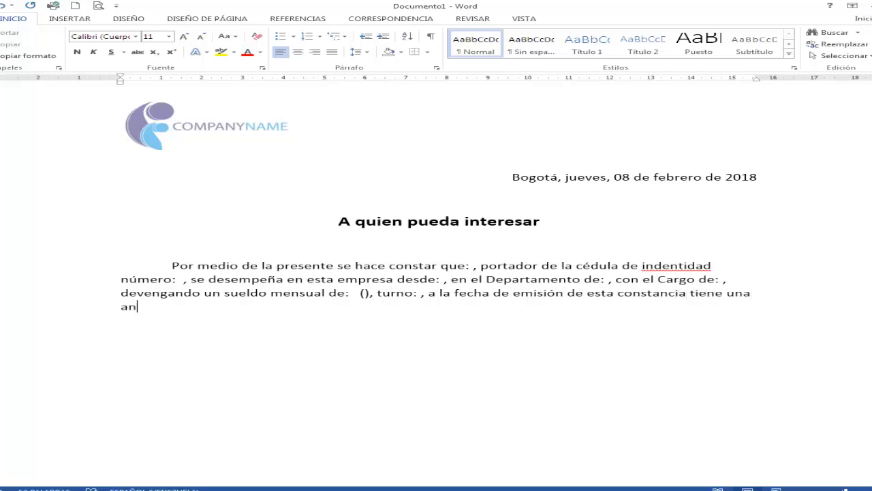
- Continue the sentence with "tiene una antigüedad de", correcting the spelling of antigüedad
{"action": "key", "text": "BackSpace"}
{"action": "key", "text": "BackSpace"}
{"action": "key", "text": "BackSpace"}
{"action": "type", "text": "o"}
{"action": "key", "text": "BackSpace"}
{"action": "type", "text": "iguer"}
{"action": "type", "text": "dad de "}
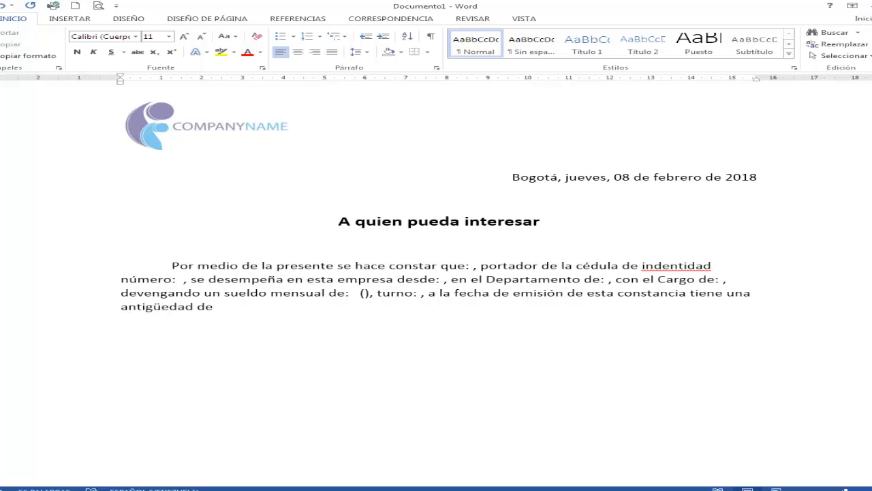
{"action": "type", "text": " años,  mesesy d"}
- Finish the seniority phrase with "años, meses y días...", leaving gaps for the year, month and day values
{"action": "key", "text": "BackSpace"}
{"action": "key", "text": "BackSpace"}
{"action": "type", "text": "días."}
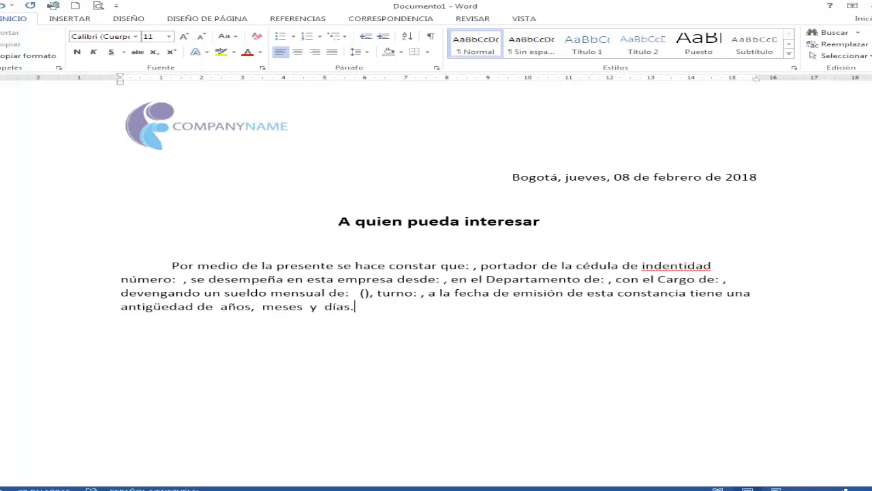
{"action": "type", "text": ".."}
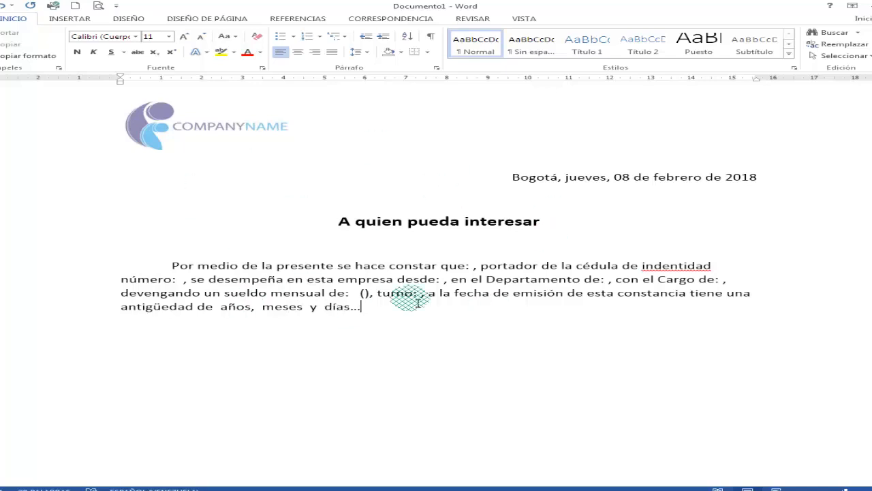
- Justify the body paragraph of the letter
{"action": "left_click", "coordinate": [304, 265]}
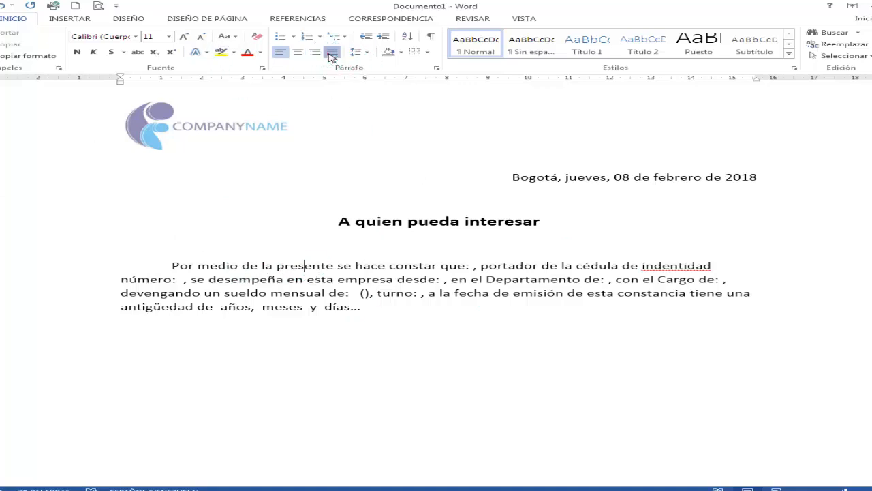
{"action": "left_click", "coordinate": [332, 52]}
{"action": "left_click", "coordinate": [405, 339]}
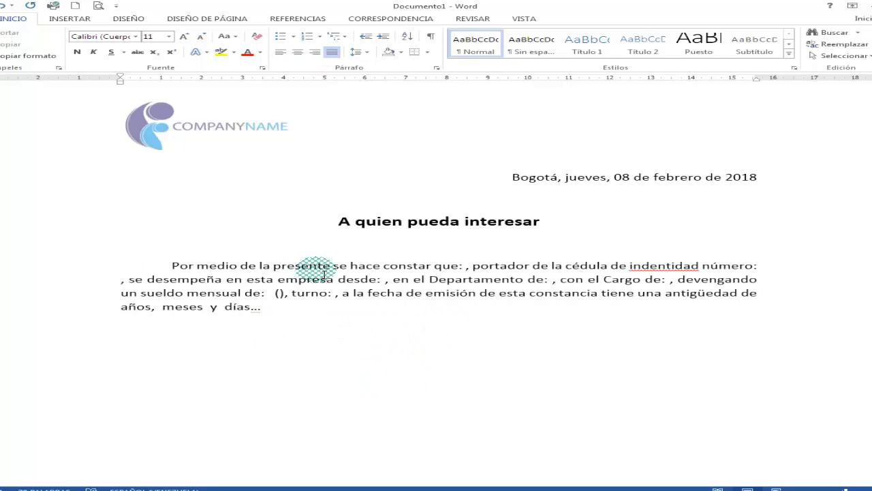
- Correct the misspelled word "indentidad" to "identidad" using the spelling suggestion
{"action": "scroll", "coordinate": [325, 273], "scroll_direction": "up", "scroll_amount": 1}
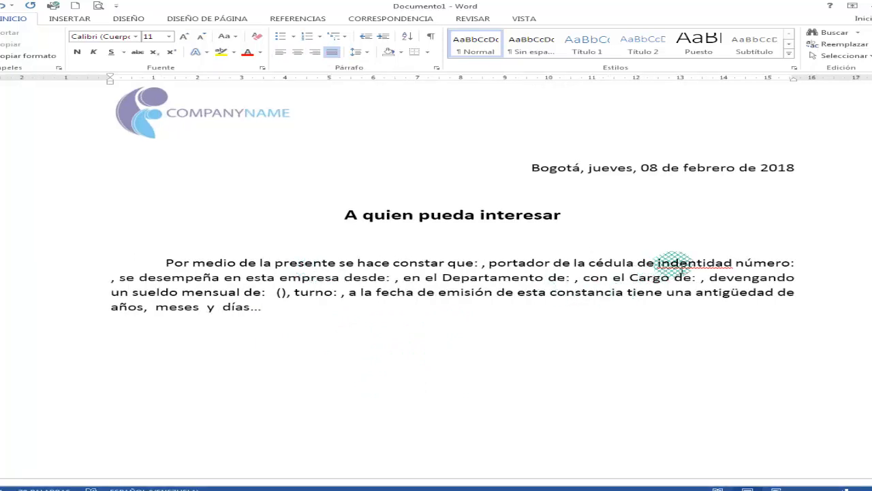
{"action": "right_click", "coordinate": [674, 263]}
{"action": "left_click", "coordinate": [754, 276]}
{"action": "left_click", "coordinate": [495, 280]}
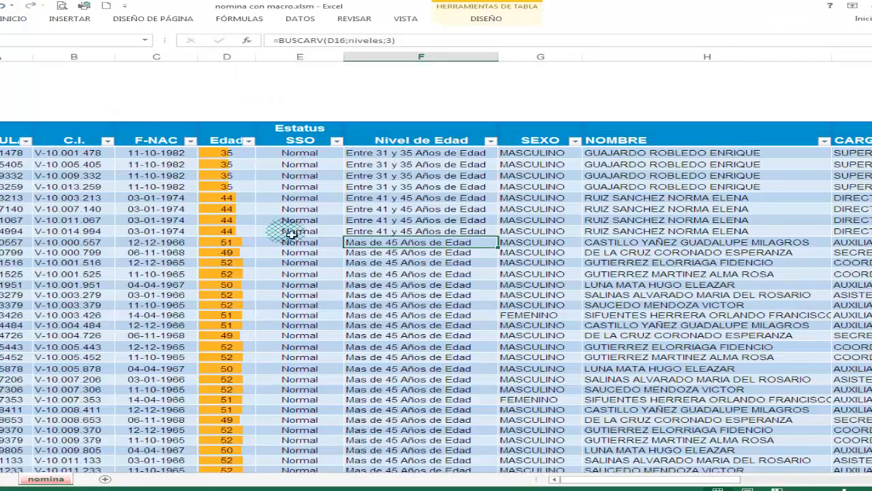
- Switch to the payroll workbook in Excel and examine the employee table's column headings and data
{"action": "left_click", "coordinate": [293, 231]}
{"action": "scroll", "coordinate": [293, 234], "scroll_direction": "down", "scroll_amount": 6}
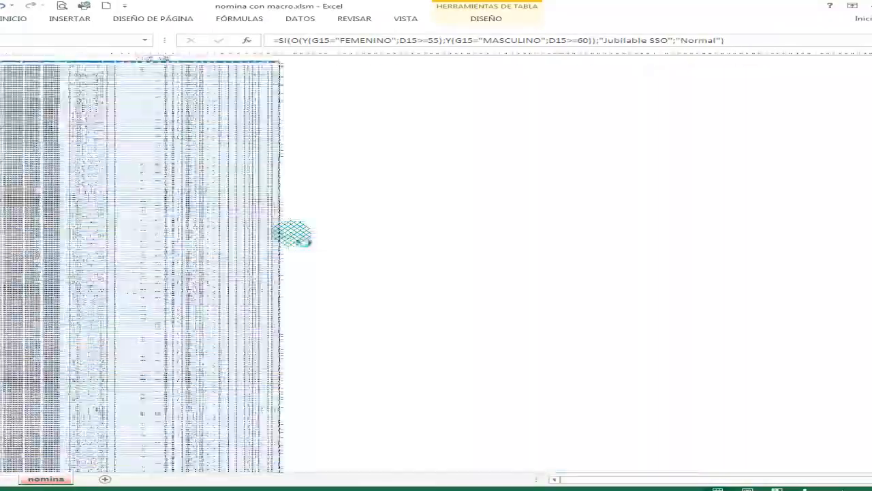
{"action": "scroll", "coordinate": [294, 236], "scroll_direction": "up", "scroll_amount": 6}
{"action": "scroll", "coordinate": [297, 236], "scroll_direction": "down", "scroll_amount": 4}
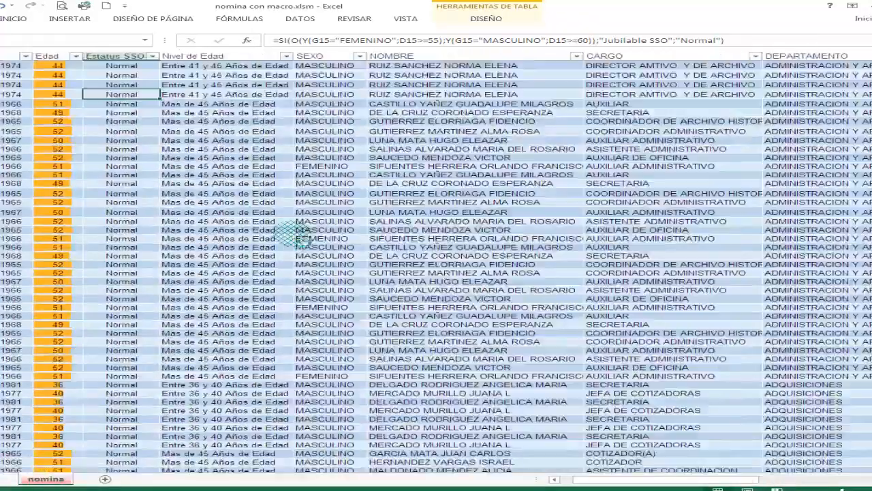
{"action": "scroll", "coordinate": [297, 236], "scroll_direction": "up", "scroll_amount": 2}
{"action": "scroll", "coordinate": [297, 236], "scroll_direction": "up", "scroll_amount": 5}
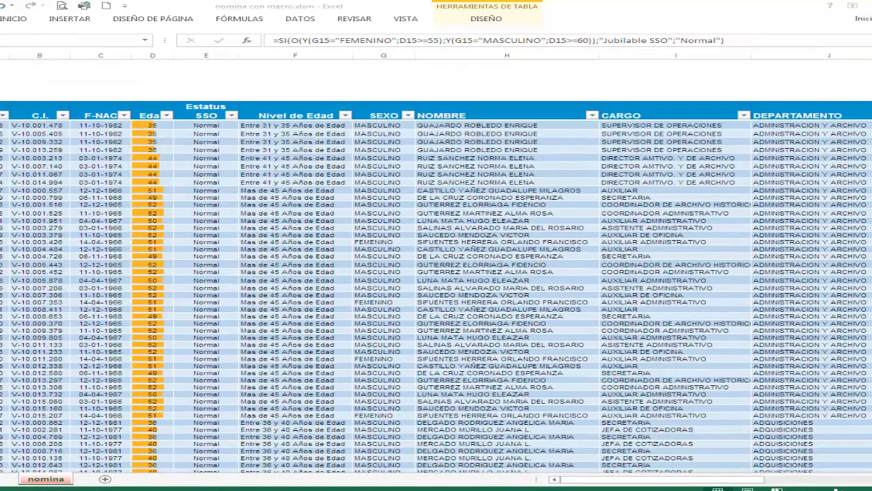
- Return to the Word letter and open the existing list "nomina con macro.xlsm" from drive D: as the mail merge data source
{"action": "key", "text": "alt+Tab"}
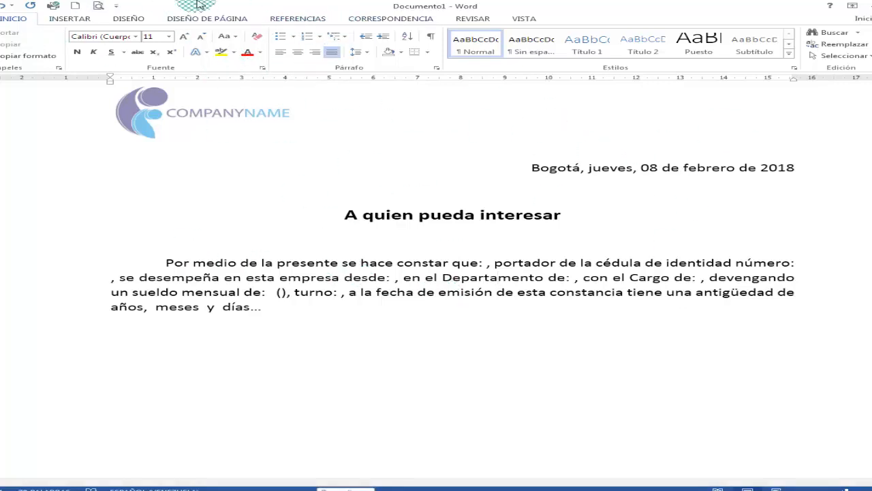
{"action": "left_click", "coordinate": [386, 20]}
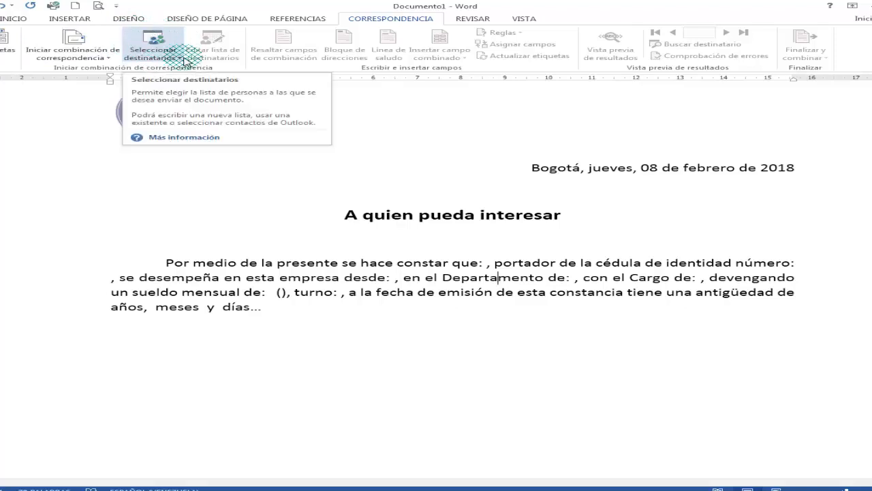
{"action": "left_click", "coordinate": [182, 58]}
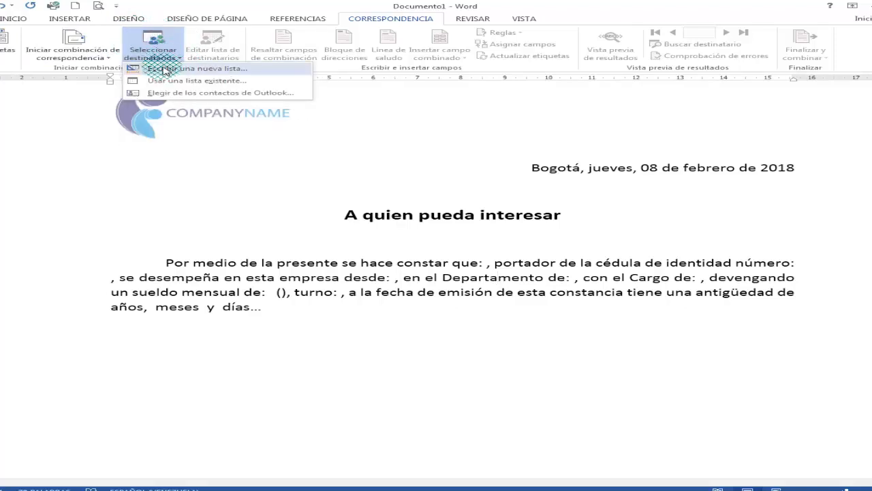
{"action": "left_click", "coordinate": [174, 80]}
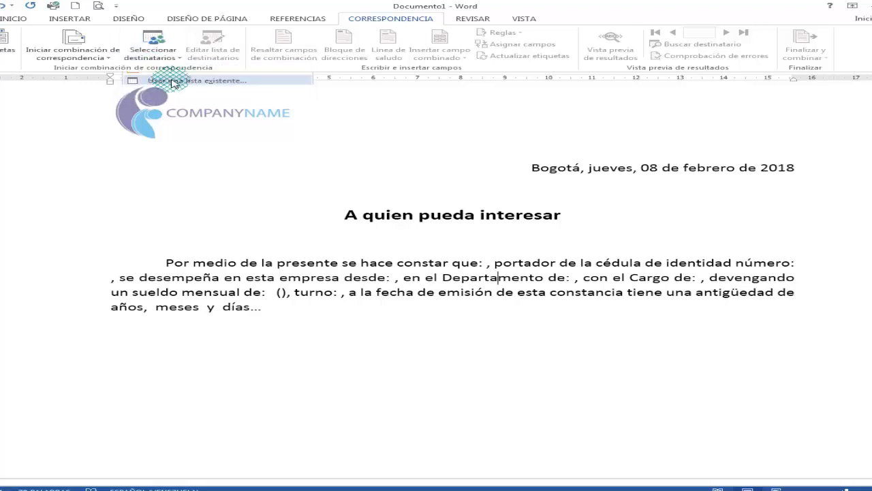
{"action": "left_click_drag", "start_coordinate": [174, 11], "coordinate": [359, 65]}
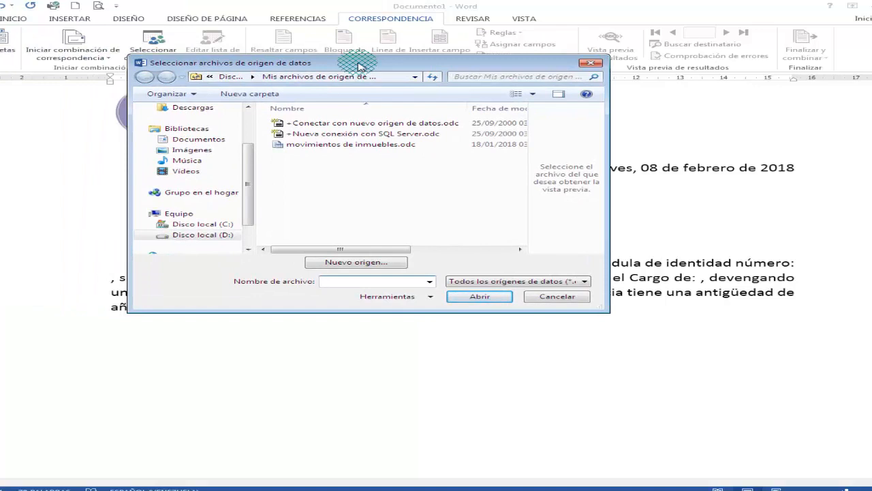
{"action": "left_click_drag", "start_coordinate": [246, 162], "coordinate": [205, 205]}
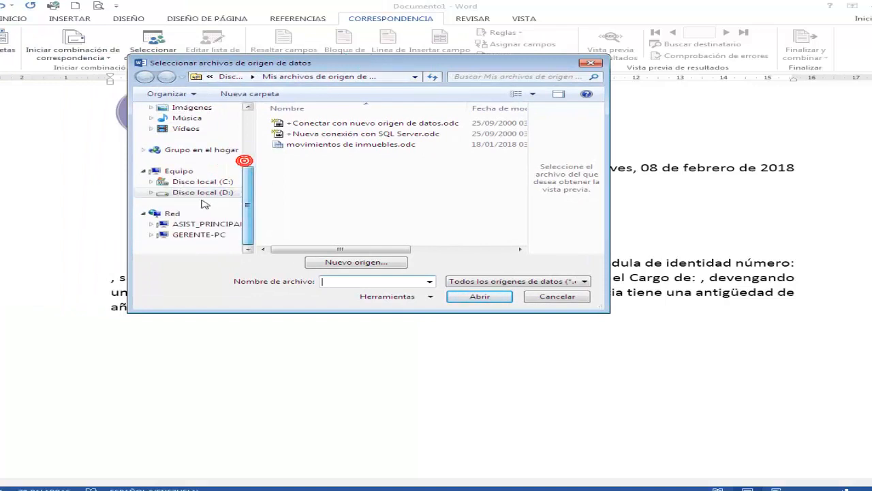
{"action": "left_click", "coordinate": [202, 192]}
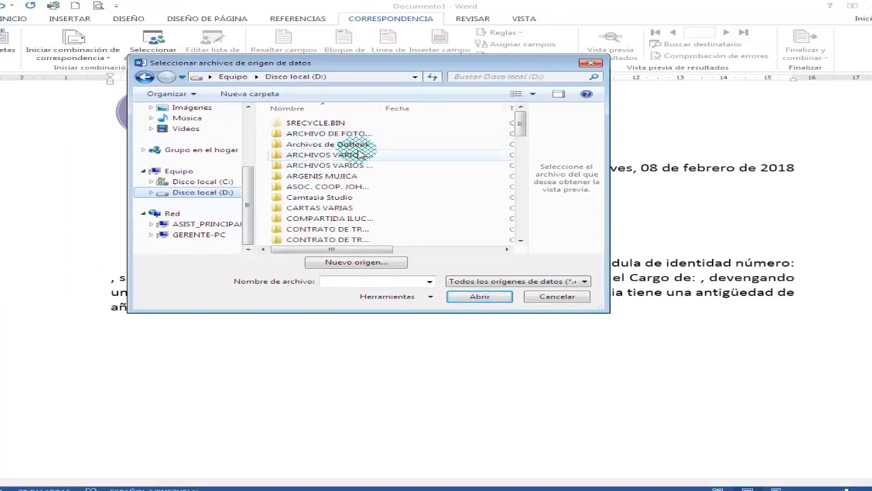
{"action": "mouse_move", "coordinate": [518, 121]}
{"action": "left_mouse_down"}
{"action": "mouse_move", "coordinate": [514, 140]}
{"action": "mouse_move", "coordinate": [512, 129]}
{"action": "left_mouse_up"}
{"action": "double_click", "coordinate": [330, 144]}
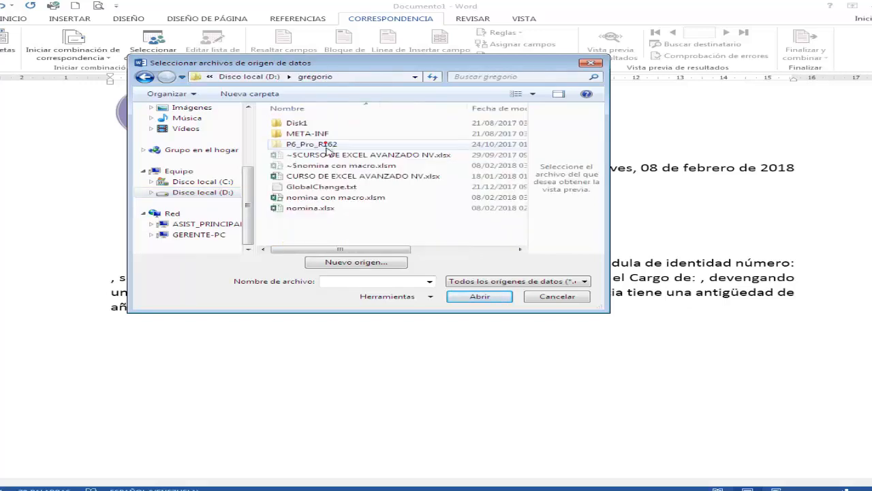
{"action": "left_click", "coordinate": [360, 197]}
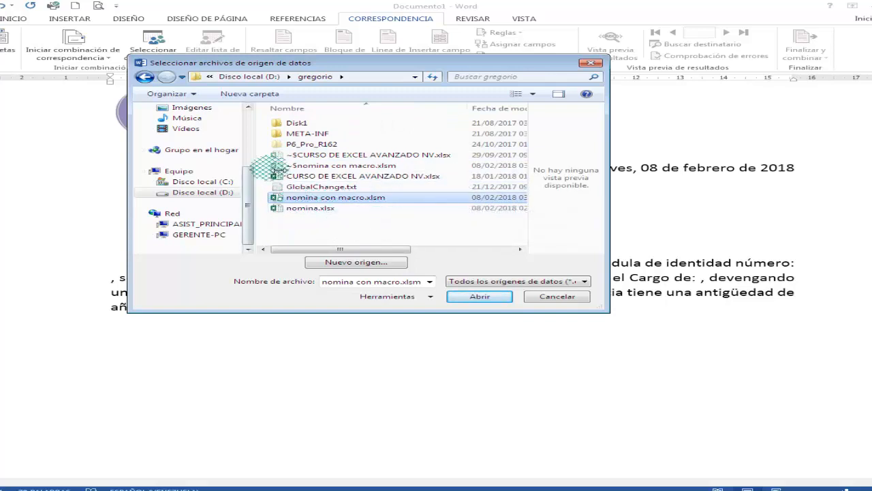
{"action": "left_click", "coordinate": [478, 296]}
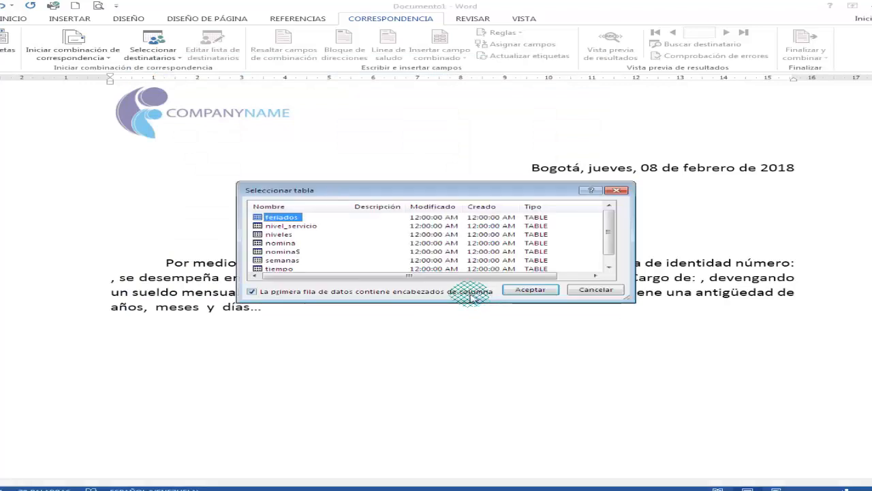
- Select the "nomina" table among the tables available in the data source
{"action": "left_click_drag", "start_coordinate": [427, 189], "coordinate": [387, 126]}
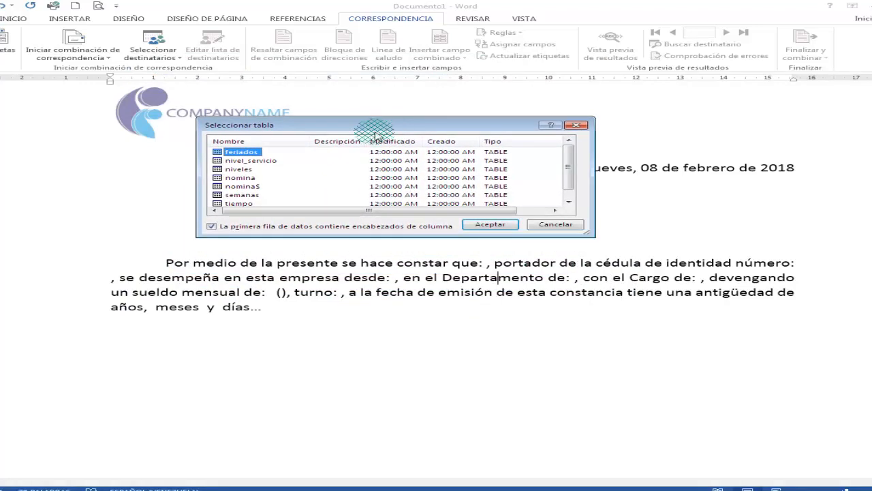
{"action": "mouse_move", "coordinate": [569, 163]}
{"action": "left_mouse_down"}
{"action": "mouse_move", "coordinate": [572, 175]}
{"action": "mouse_move", "coordinate": [568, 154]}
{"action": "mouse_move", "coordinate": [571, 176]}
{"action": "mouse_move", "coordinate": [572, 152]}
{"action": "left_mouse_up"}
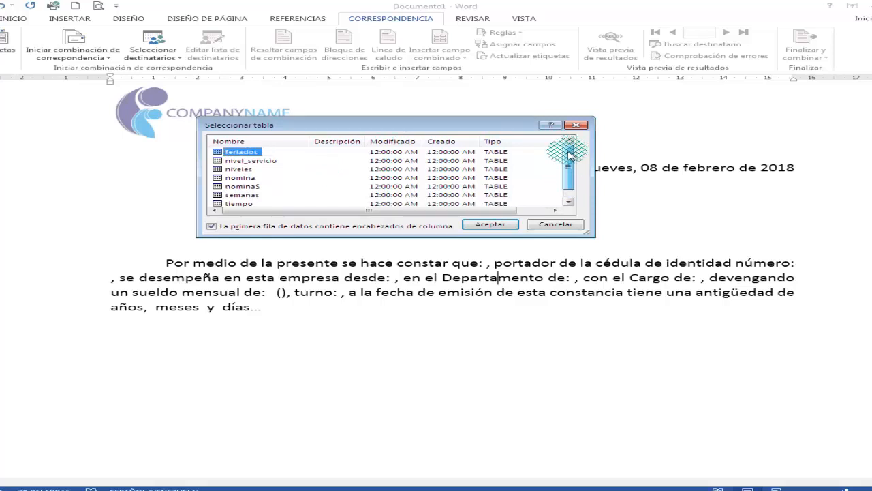
{"action": "left_click_drag", "start_coordinate": [570, 162], "coordinate": [574, 162]}
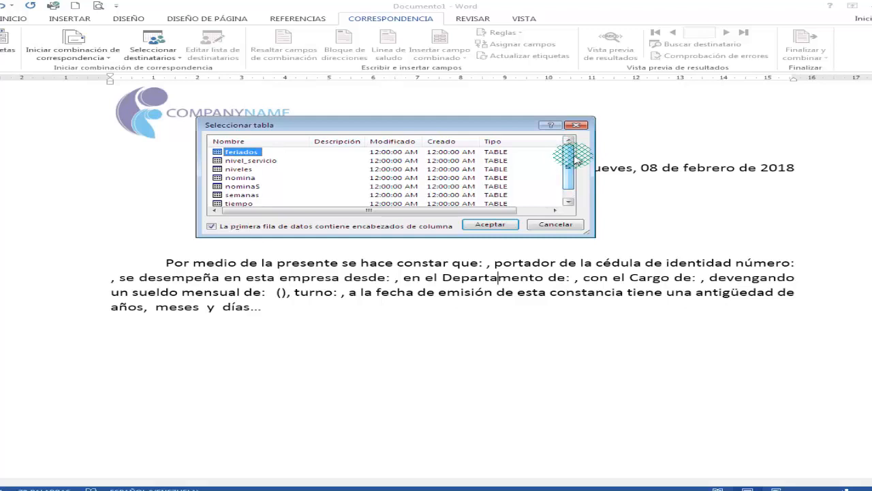
{"action": "left_click", "coordinate": [570, 157]}
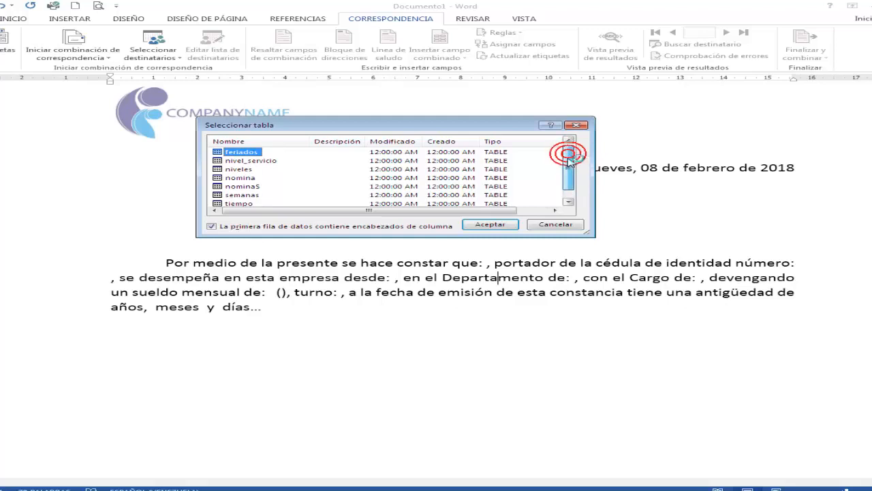
{"action": "left_click_drag", "start_coordinate": [570, 162], "coordinate": [571, 168]}
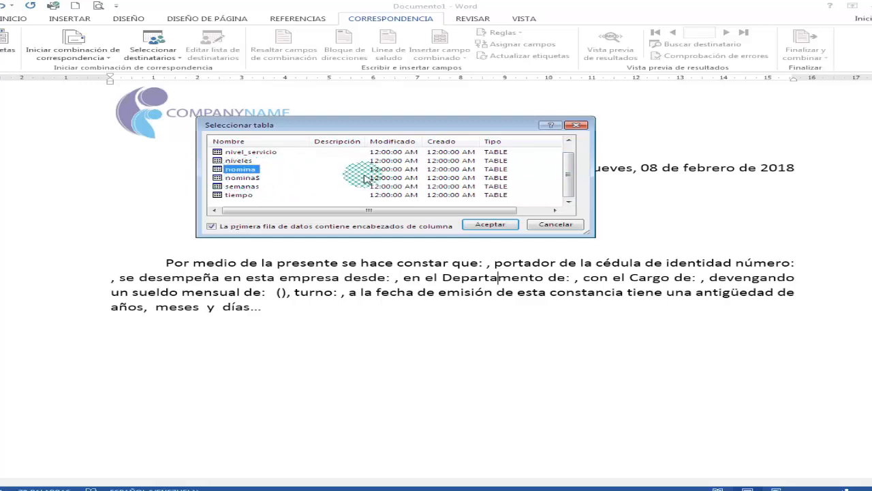
{"action": "left_click_drag", "start_coordinate": [568, 179], "coordinate": [566, 180]}
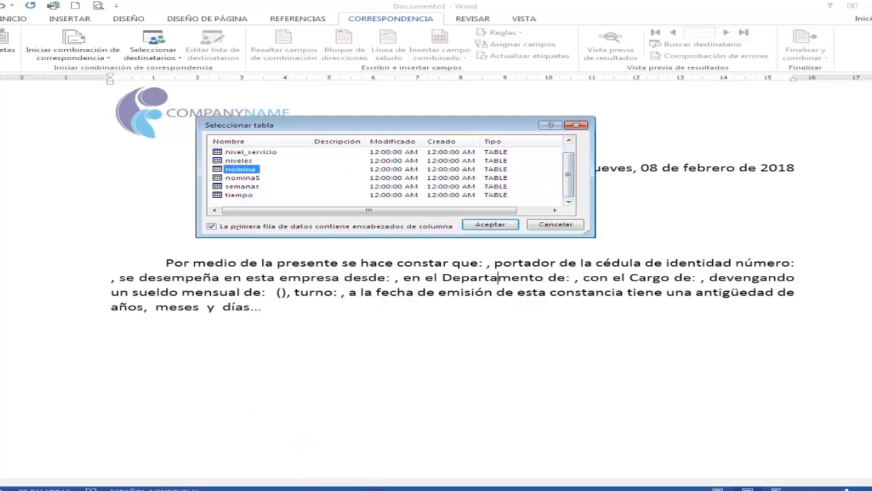
- Switch to Excel and use the workbook's defined names to examine the cell range covered by the payroll table
{"action": "left_click", "coordinate": [297, 489]}
{"action": "left_click", "coordinate": [147, 41]}
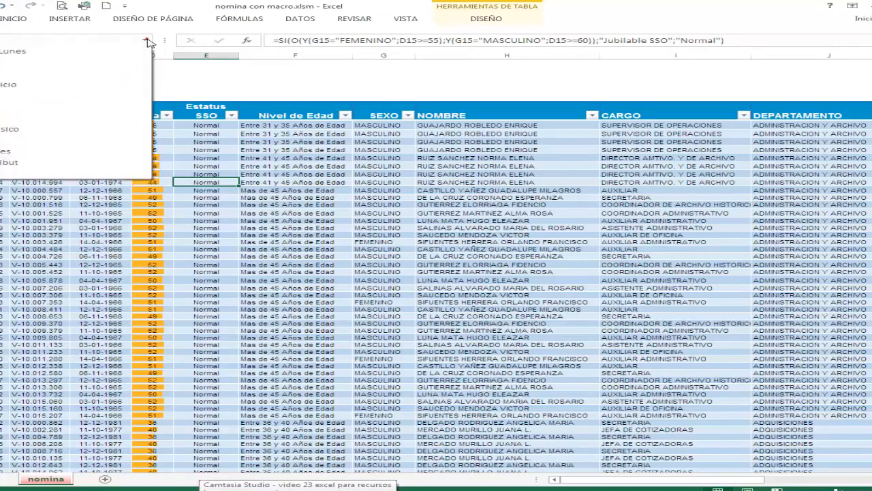
{"action": "left_click", "coordinate": [3, 132]}
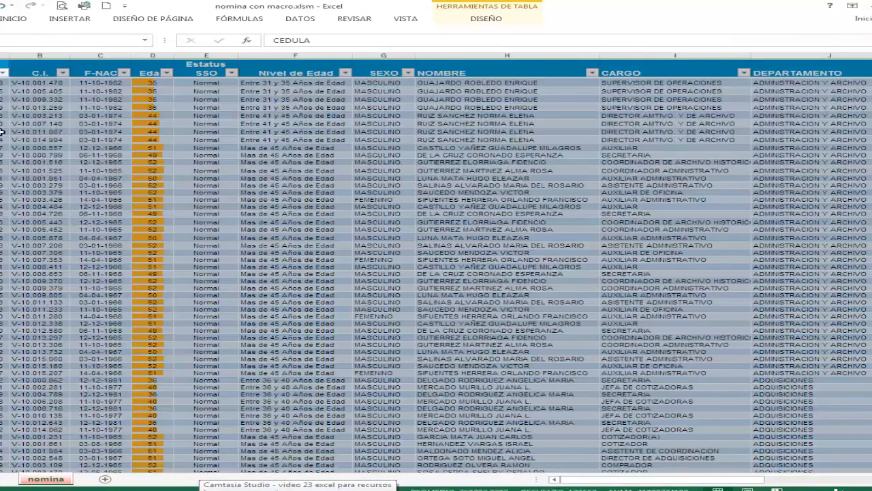
{"action": "scroll", "coordinate": [96, 142], "scroll_direction": "up", "scroll_amount": 1}
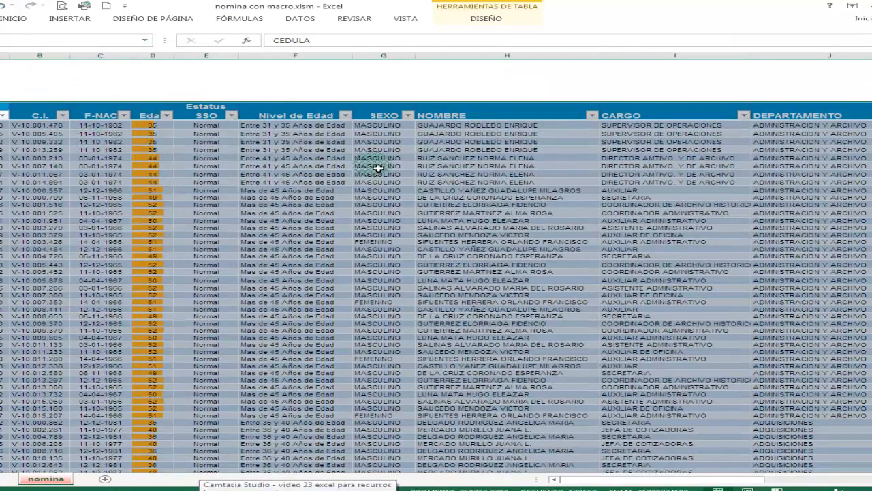
{"action": "scroll", "coordinate": [395, 220], "scroll_direction": "down", "scroll_amount": 6}
{"action": "scroll", "coordinate": [395, 220], "scroll_direction": "up", "scroll_amount": 5}
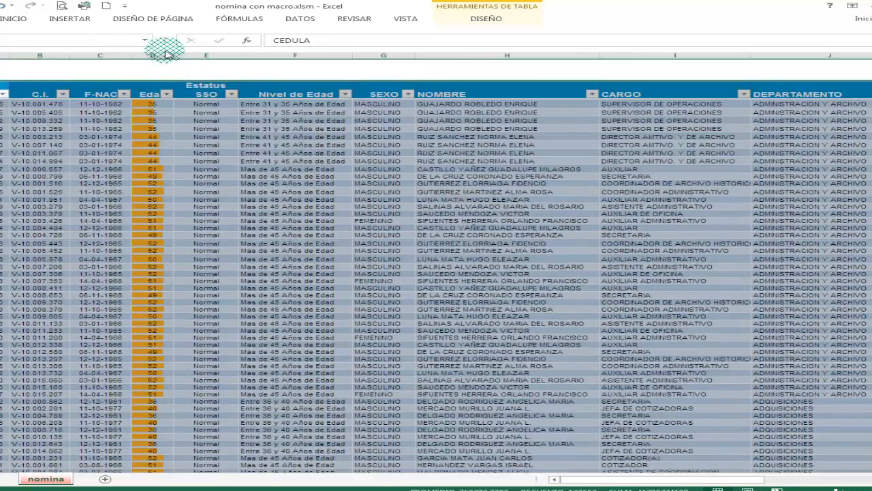
{"action": "left_click", "coordinate": [145, 40]}
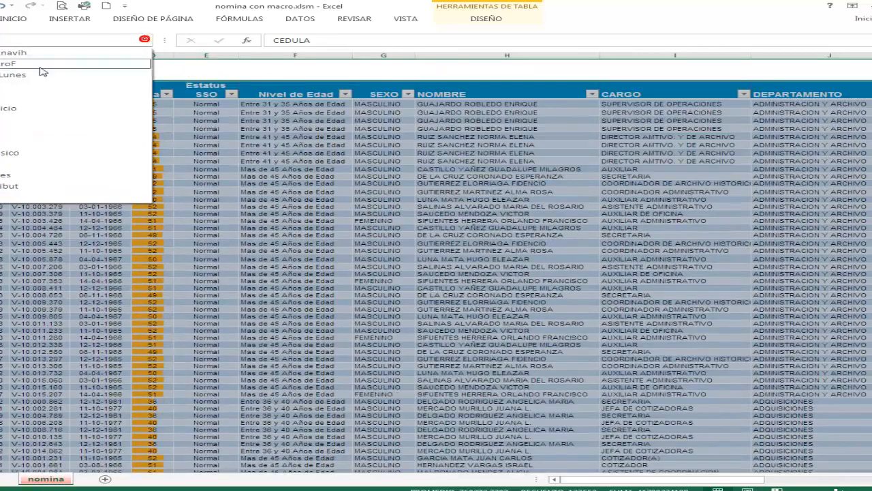
{"action": "left_click", "coordinate": [11, 179]}
{"action": "scroll", "coordinate": [260, 145], "scroll_direction": "up", "scroll_amount": 2}
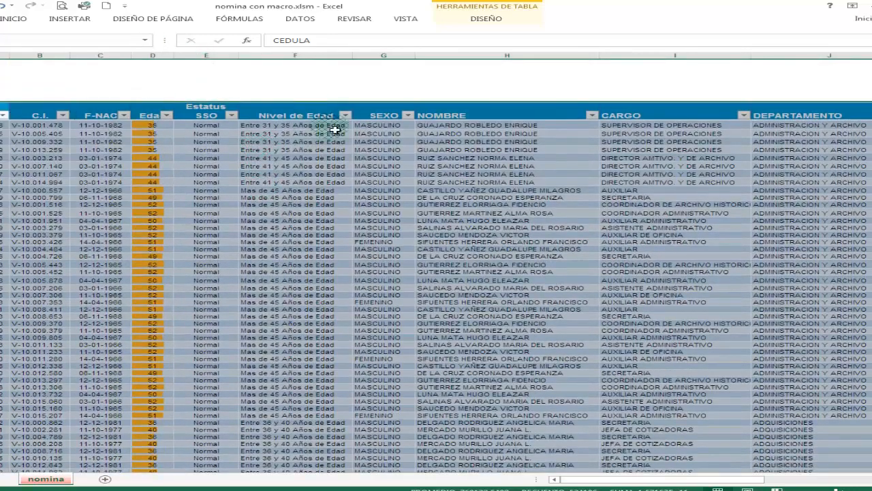
{"action": "left_click", "coordinate": [145, 41]}
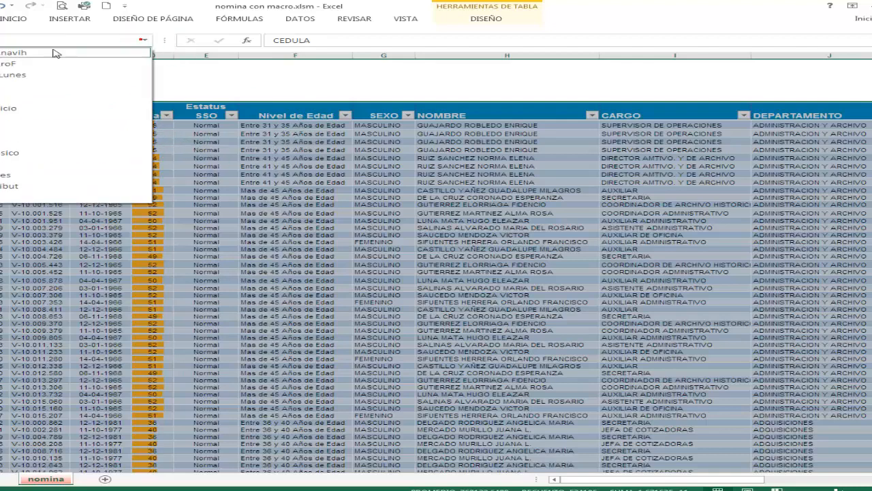
{"action": "left_click", "coordinate": [2, 130]}
{"action": "scroll", "coordinate": [274, 126], "scroll_direction": "up", "scroll_amount": 1}
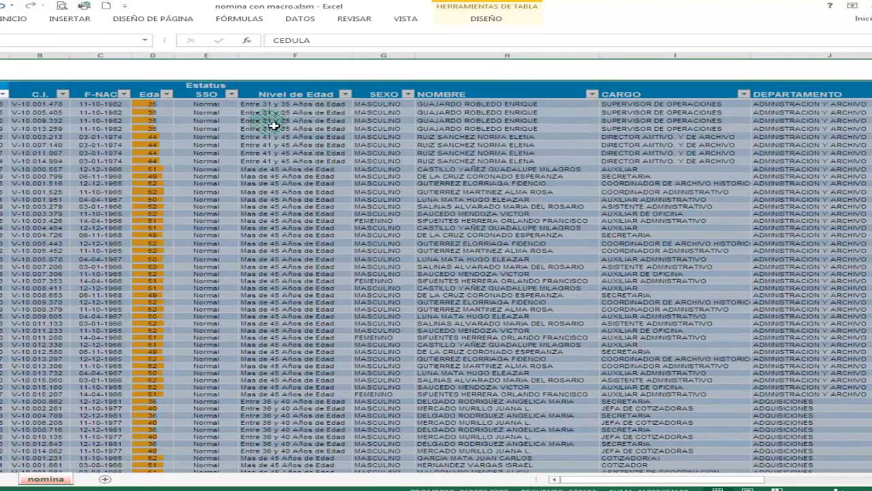
{"action": "scroll", "coordinate": [617, 203], "scroll_direction": "down", "scroll_amount": 2}
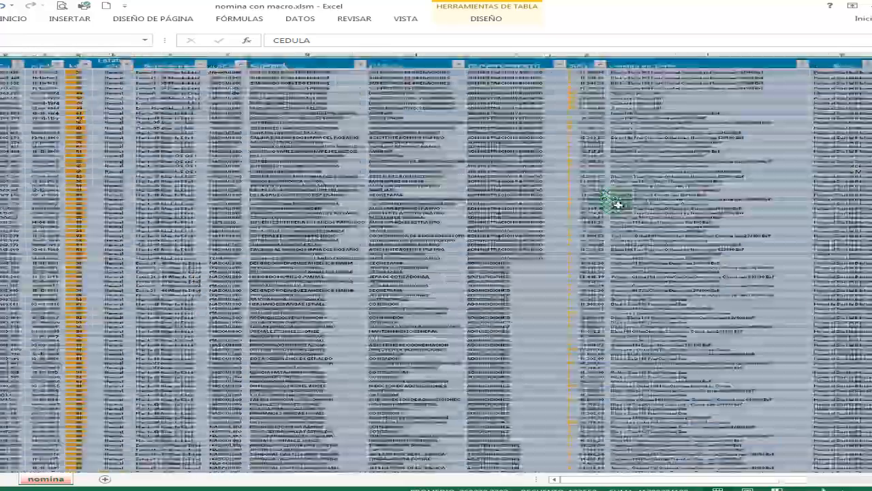
{"action": "scroll", "coordinate": [617, 203], "scroll_direction": "down", "scroll_amount": 2}
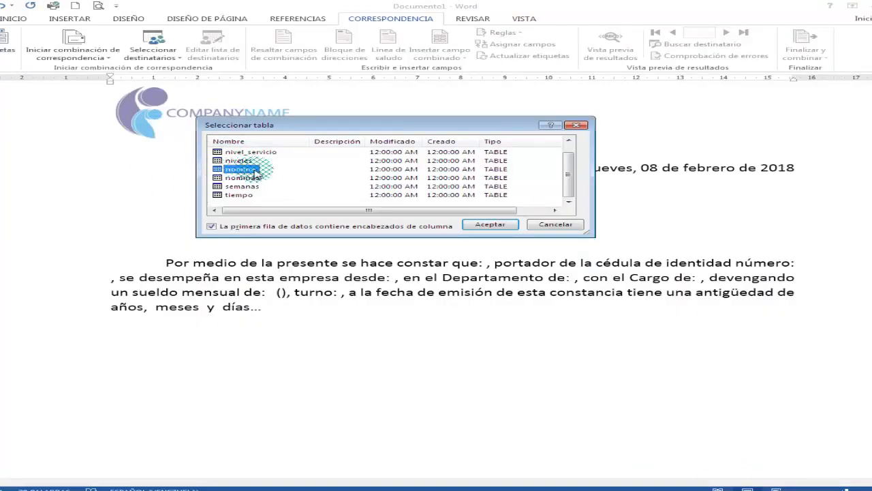
- Accept the "nomina" table as the letter's recipient list, with the first data row as column headers
{"action": "left_click", "coordinate": [485, 225]}
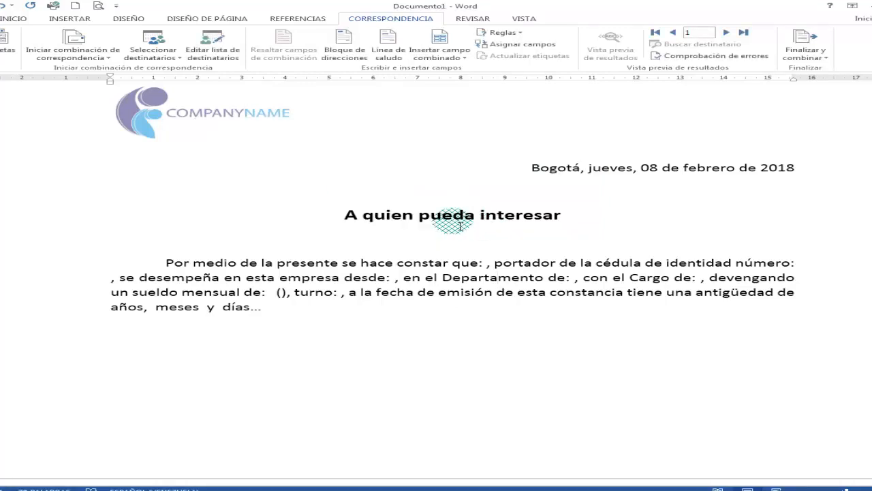
- Switch to the payroll workbook in Excel and view the payroll table's design properties
{"action": "key", "text": "alt+Tab"}
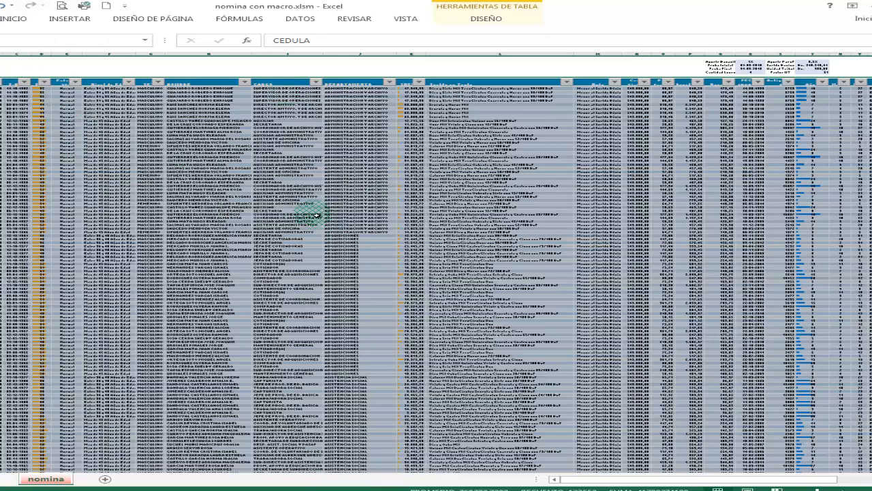
{"action": "left_click", "coordinate": [515, 11]}
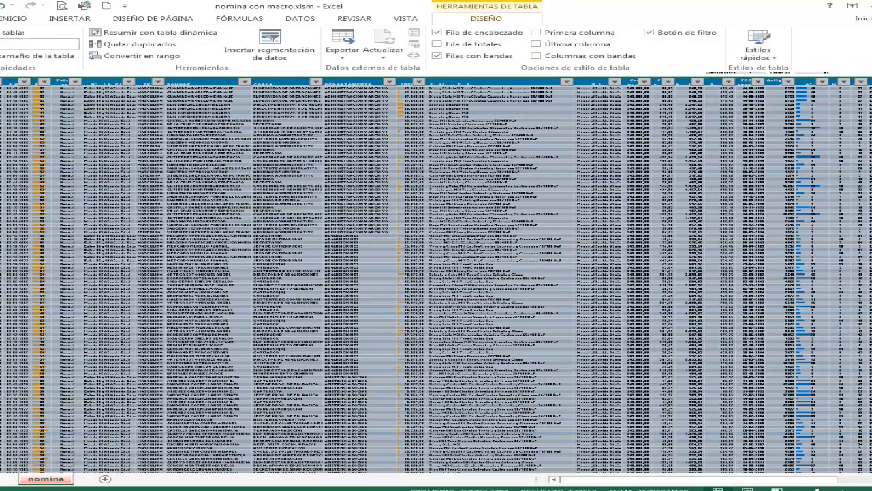
{"action": "left_click", "coordinate": [91, 155]}
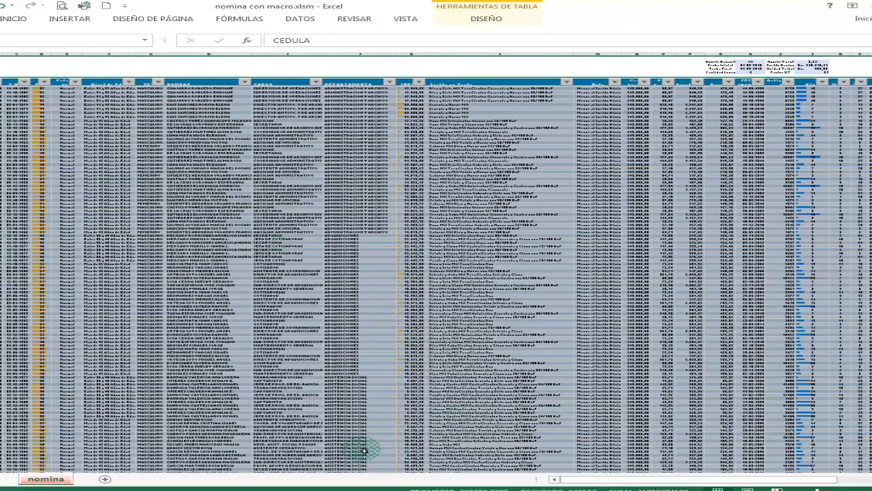
- Switch to the Word letter, insert the NOMBRE merge field after "se hace constar que:" and make it bold
{"action": "left_click", "coordinate": [415, 490]}
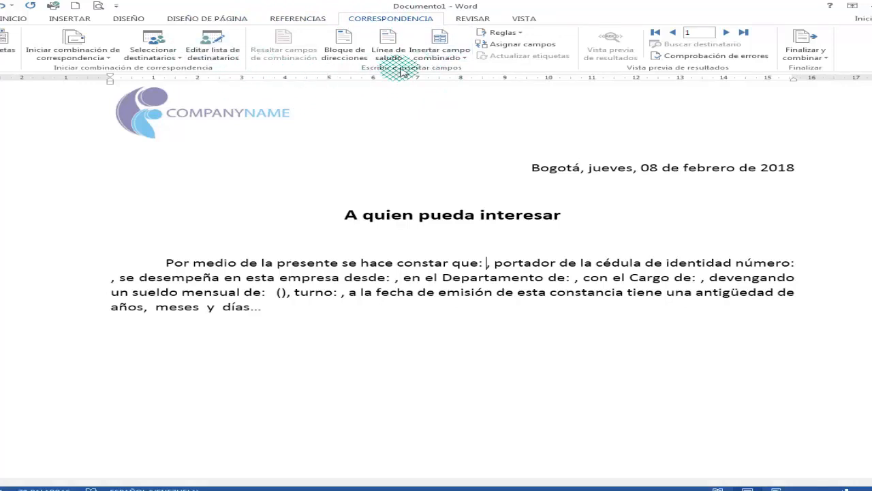
{"action": "left_click", "coordinate": [463, 58]}
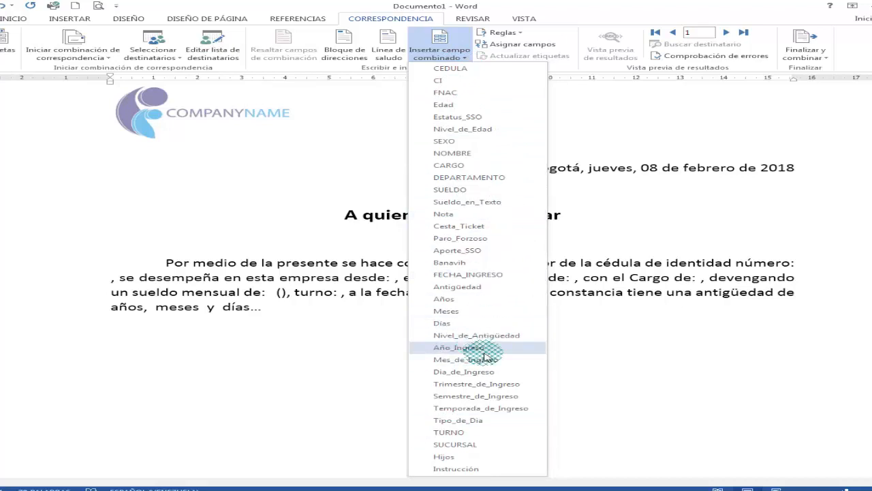
{"action": "left_click", "coordinate": [477, 154]}
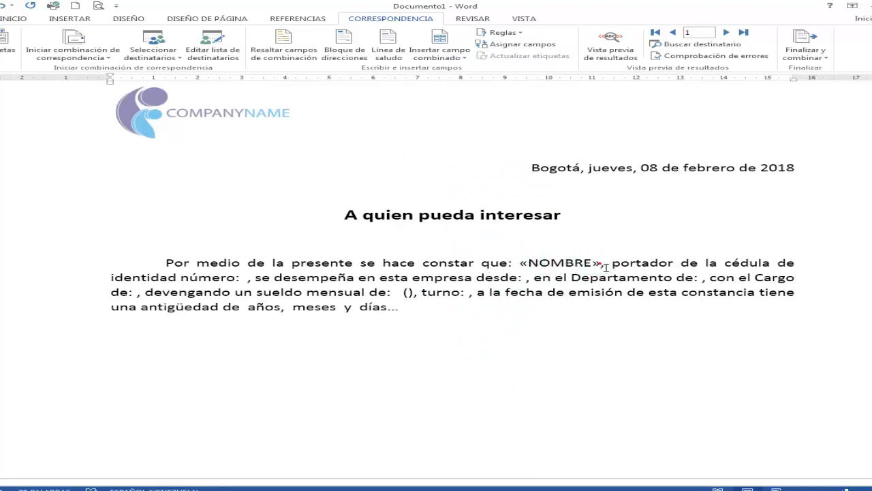
{"action": "left_click", "coordinate": [542, 264]}
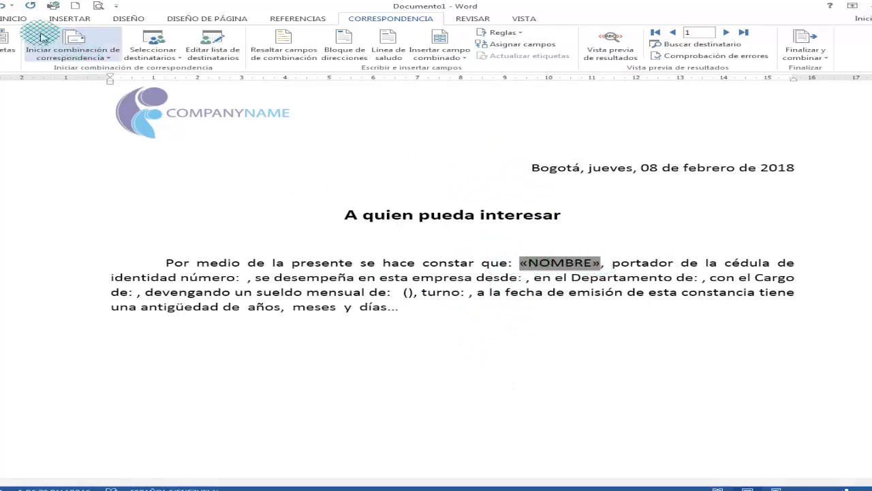
{"action": "left_click", "coordinate": [12, 18]}
{"action": "left_click", "coordinate": [77, 53]}
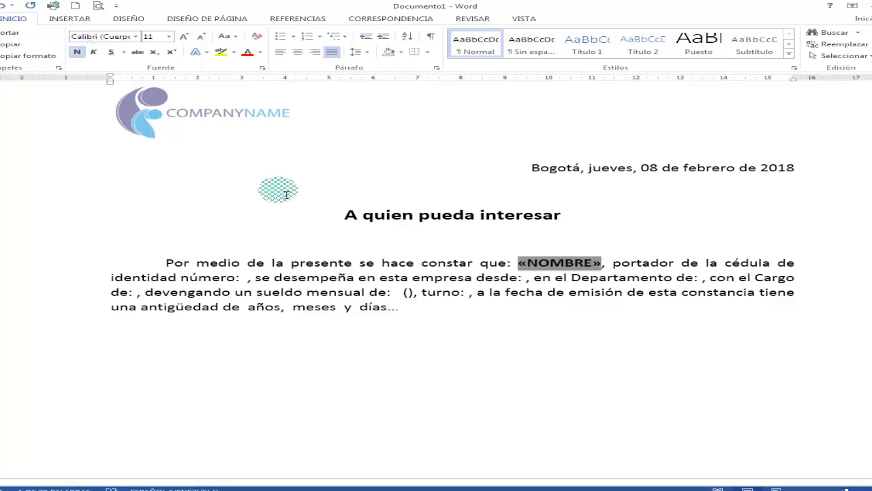
- Switch to the payroll workbook in Excel and examine how the CEDULA and C.I. columns format the identity numbers
{"action": "left_click", "coordinate": [461, 267]}
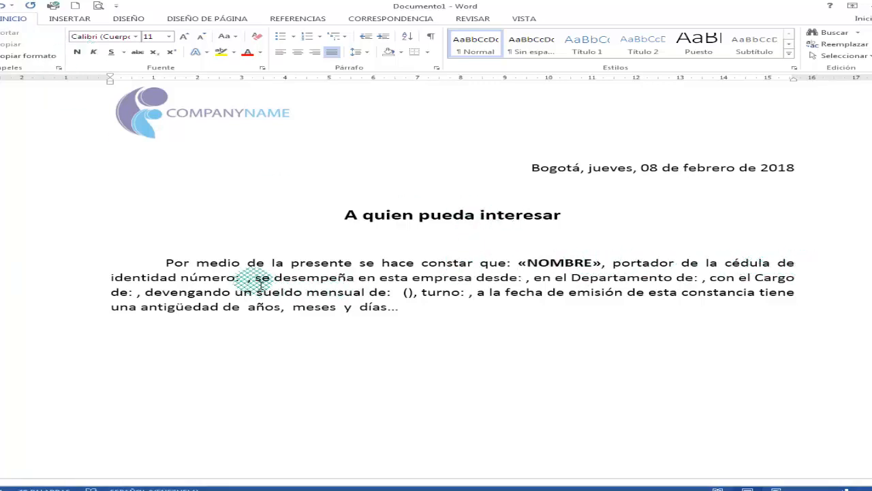
{"action": "left_click", "coordinate": [358, 490]}
{"action": "left_click", "coordinate": [170, 168]}
{"action": "scroll", "coordinate": [170, 168], "scroll_direction": "up", "scroll_amount": 7}
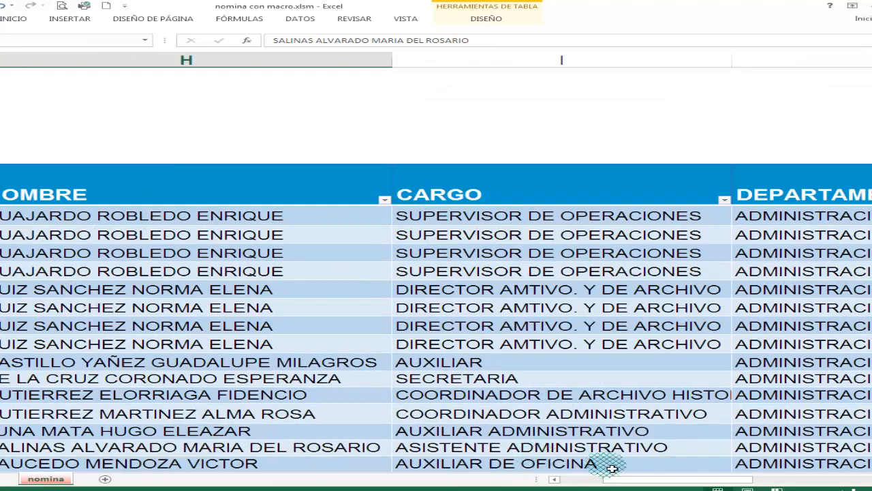
{"action": "left_click", "coordinate": [590, 479]}
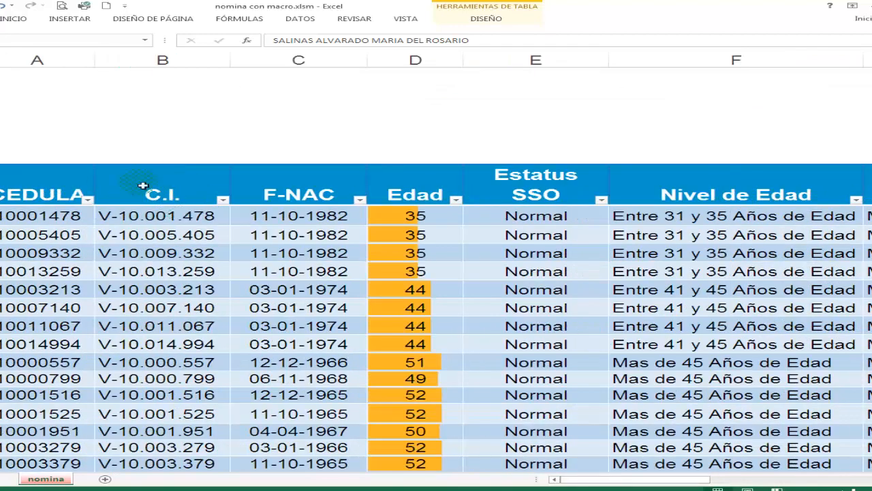
{"action": "scroll", "coordinate": [147, 201], "scroll_direction": "down", "scroll_amount": 1}
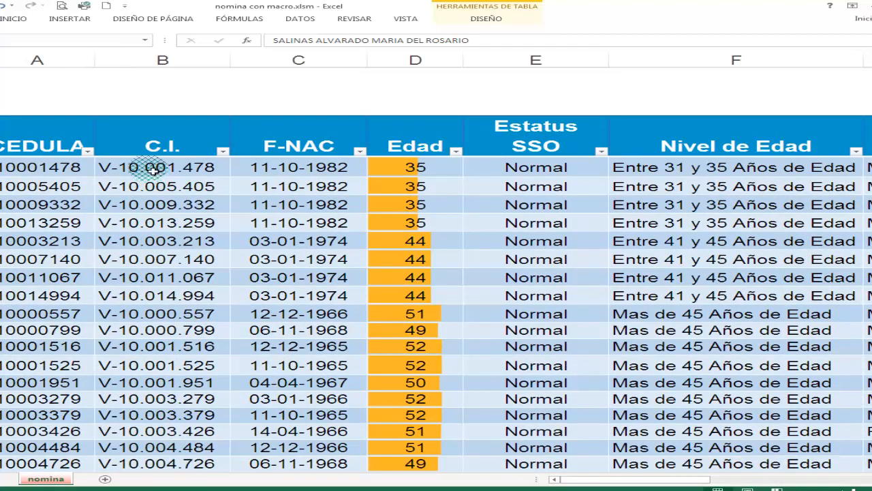
- Switch back to Word, insert a bold CI merge field after "identidad número:" and remove the extra space before it
{"action": "left_click", "coordinate": [431, 490]}
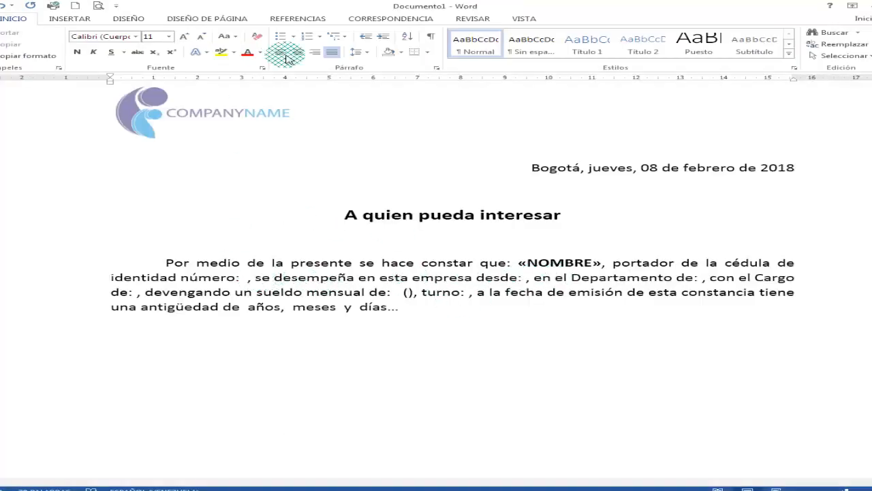
{"action": "left_click", "coordinate": [370, 19]}
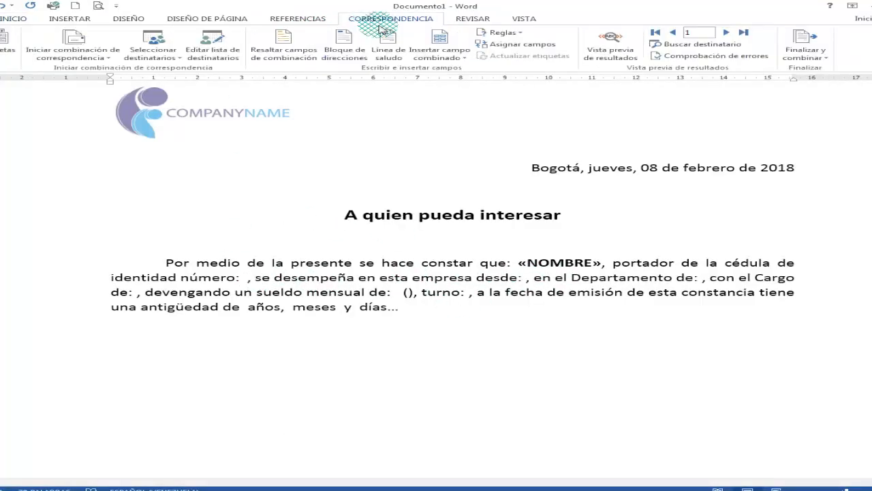
{"action": "left_click", "coordinate": [461, 62]}
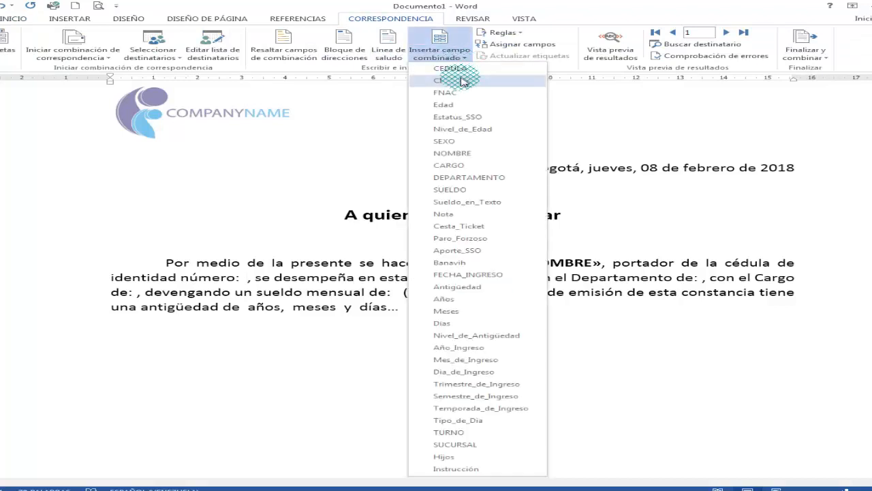
{"action": "left_click", "coordinate": [446, 85]}
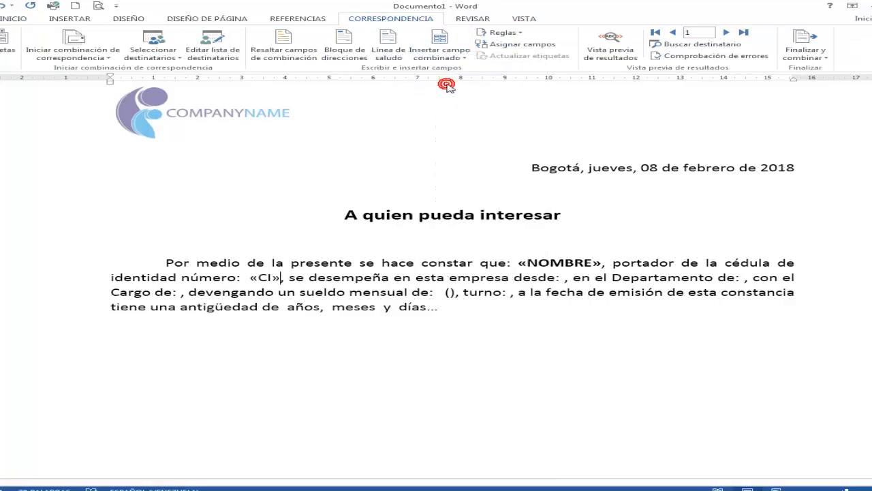
{"action": "left_click", "coordinate": [267, 277]}
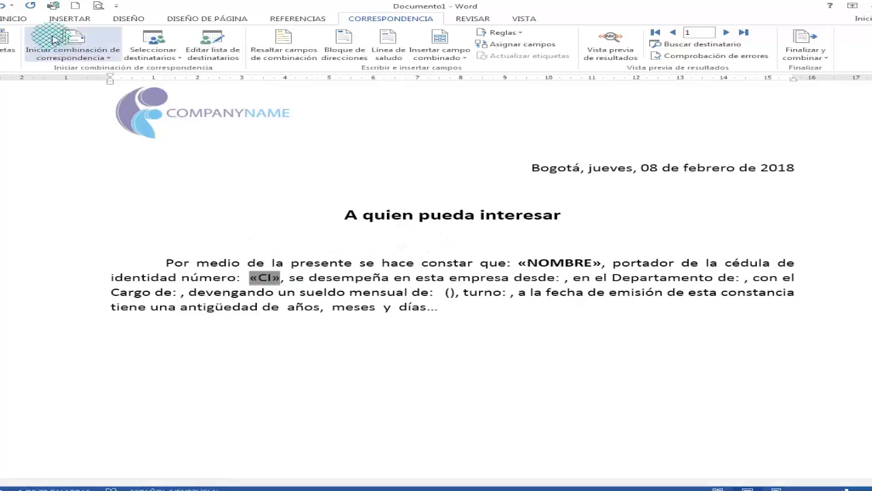
{"action": "left_click", "coordinate": [20, 19]}
{"action": "left_click", "coordinate": [78, 52]}
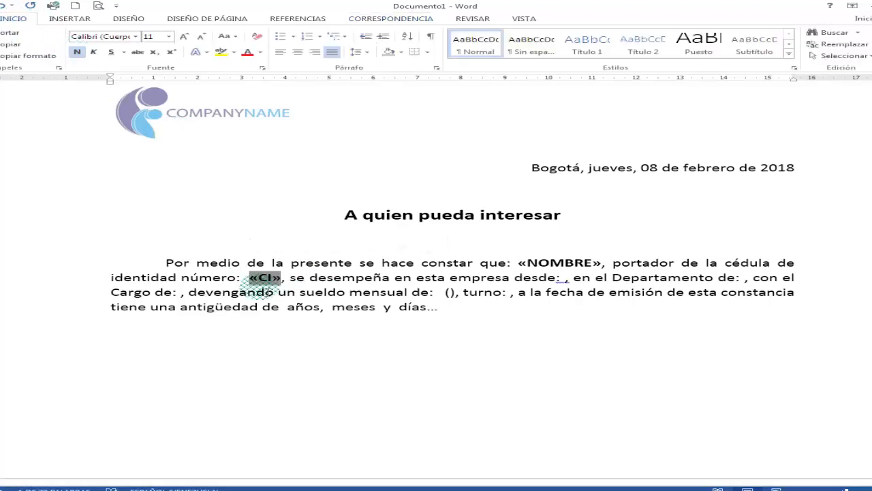
{"action": "left_click", "coordinate": [247, 280]}
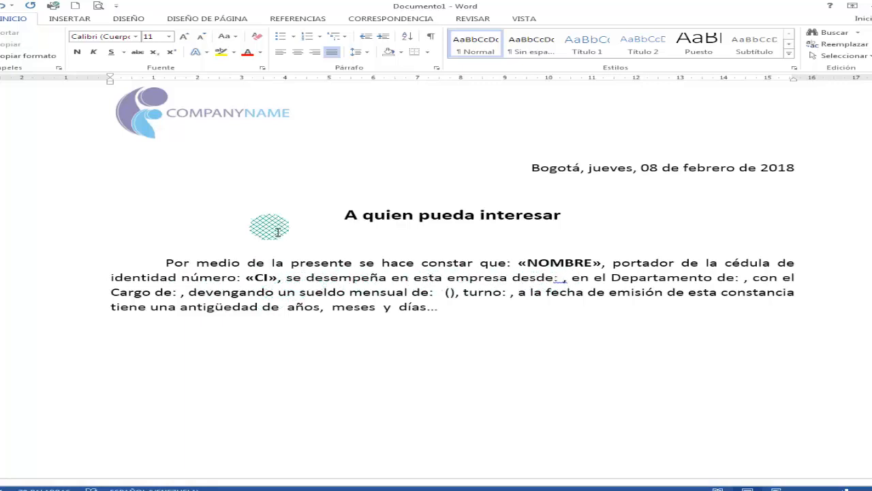
- Insert the FECHA_INGRESO merge field after "en esta empresa desde:" and make it bold
{"action": "left_click", "coordinate": [374, 18]}
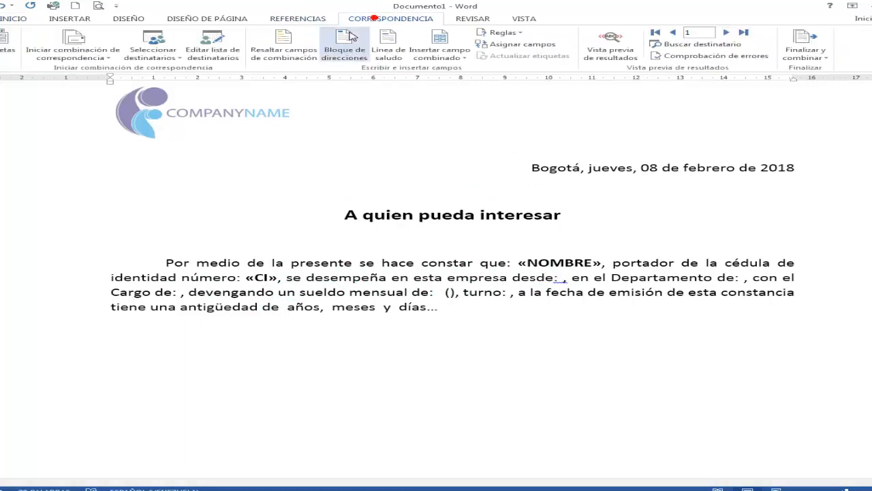
{"action": "left_click", "coordinate": [443, 55]}
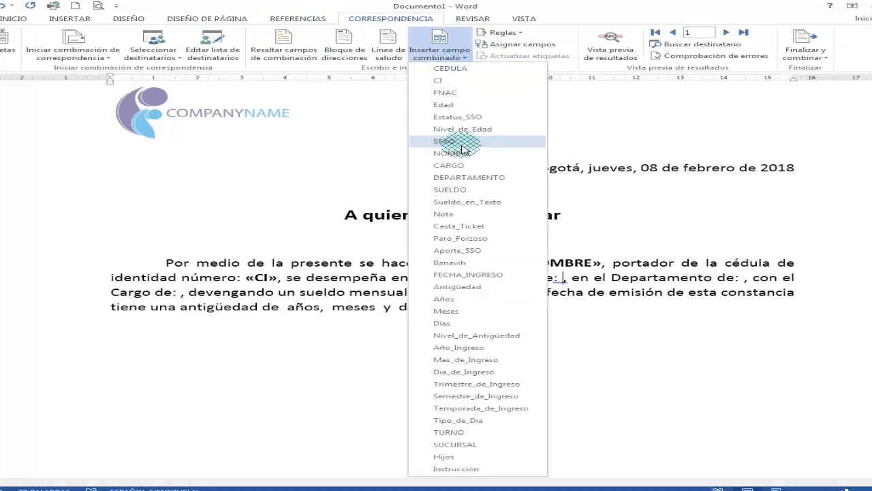
{"action": "left_click", "coordinate": [477, 275]}
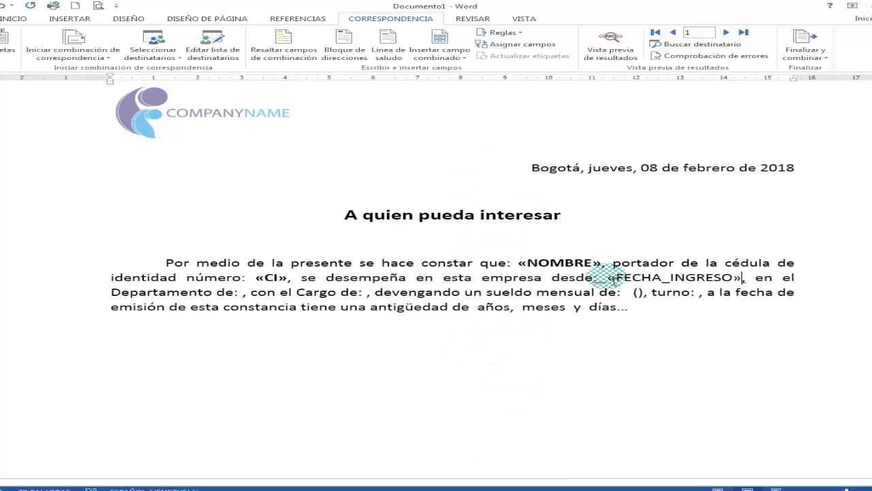
{"action": "left_click_drag", "start_coordinate": [609, 276], "coordinate": [746, 277]}
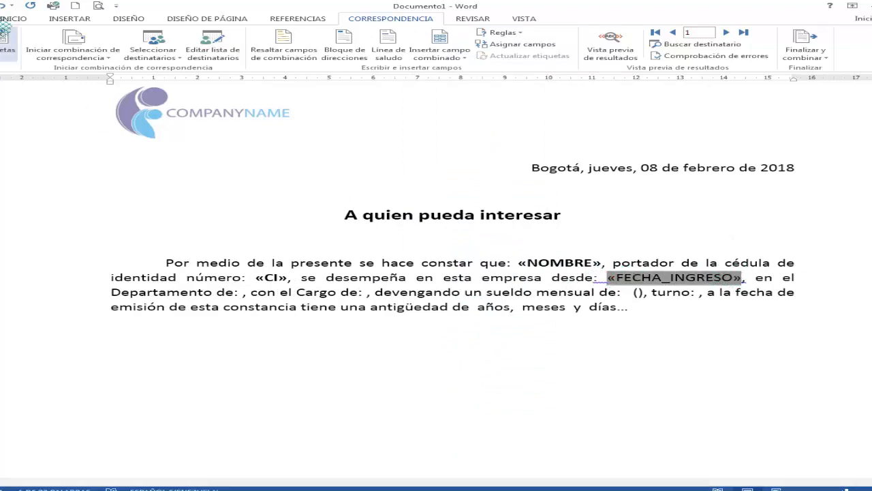
{"action": "left_click", "coordinate": [13, 18]}
{"action": "left_click", "coordinate": [77, 51]}
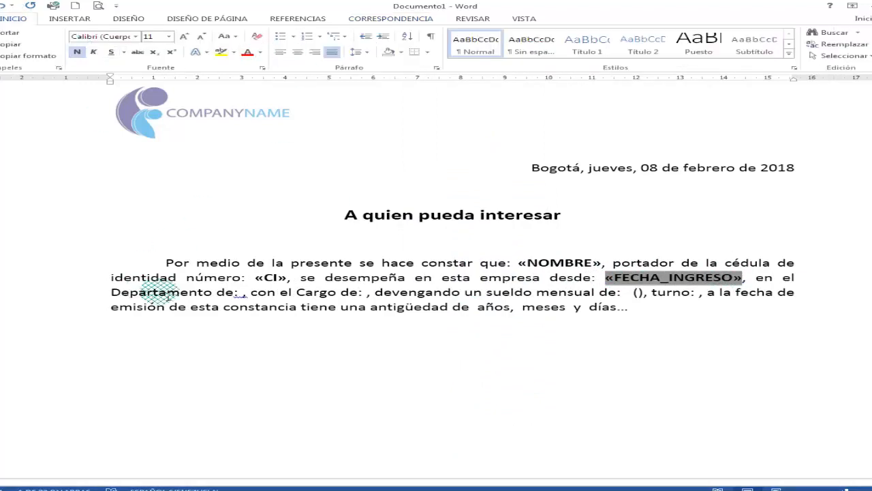
- Insert the DEPARTAMENTO merge field after "en el Departamento de:" and make it bold
{"action": "left_click", "coordinate": [498, 266]}
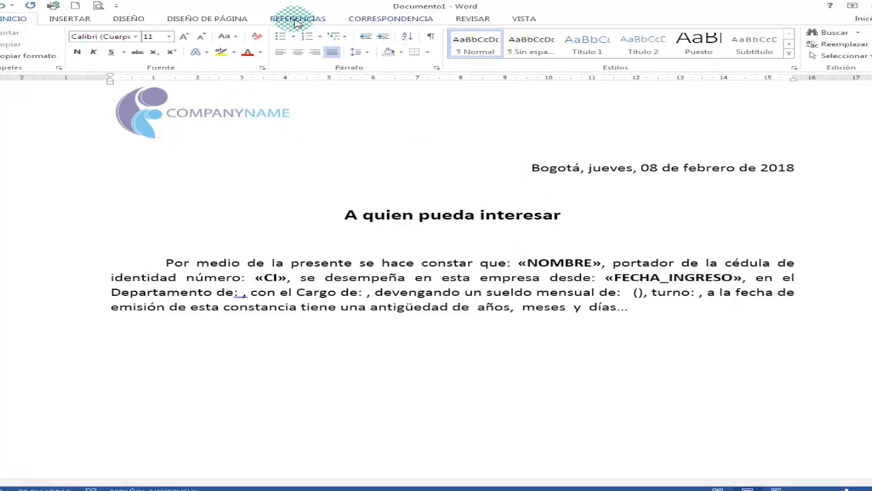
{"action": "left_click", "coordinate": [382, 18]}
{"action": "left_click", "coordinate": [461, 58]}
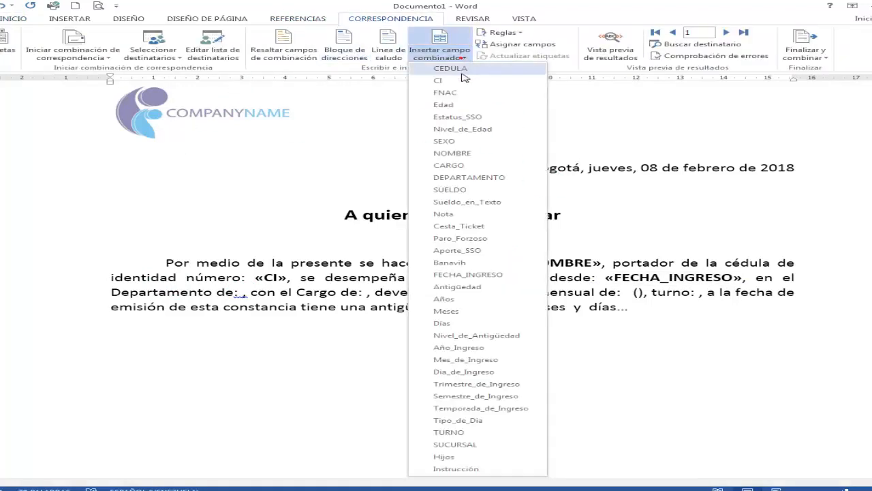
{"action": "left_click", "coordinate": [470, 178]}
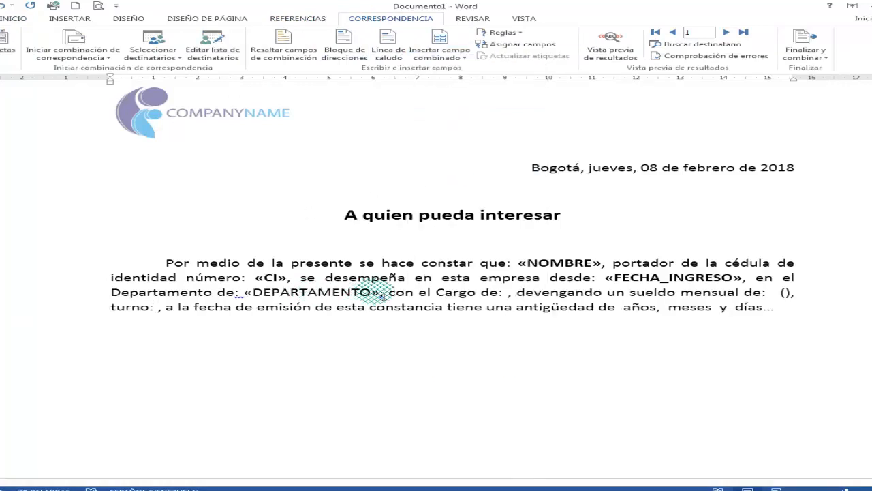
{"action": "left_click", "coordinate": [343, 292]}
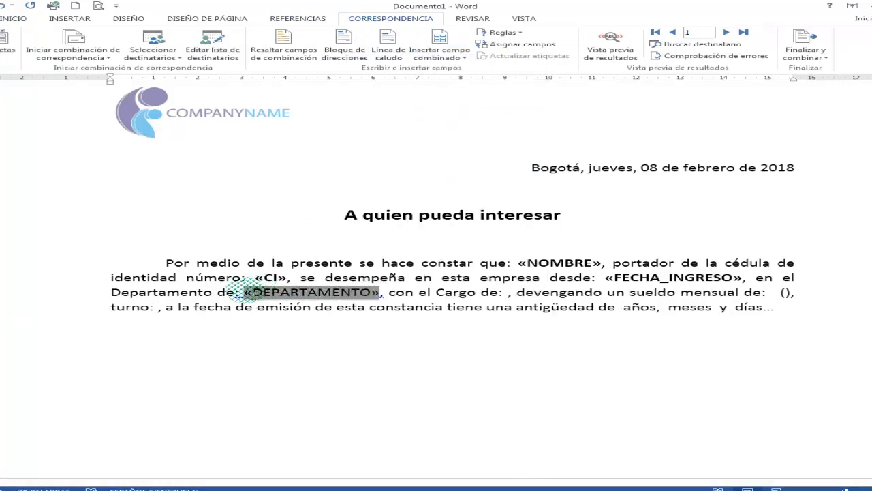
{"action": "left_click", "coordinate": [18, 19]}
{"action": "left_click", "coordinate": [73, 52]}
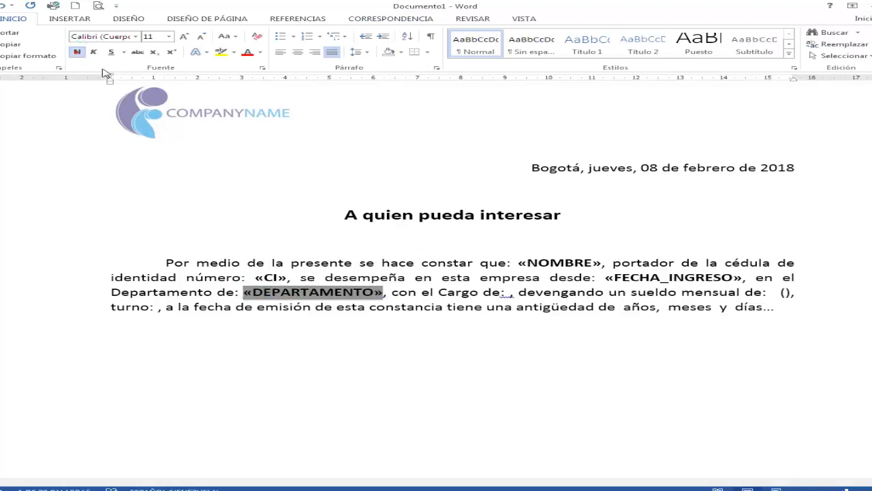
- Insert the CARGO merge field after "con el Cargo de:" and make it bold
{"action": "left_click", "coordinate": [511, 292]}
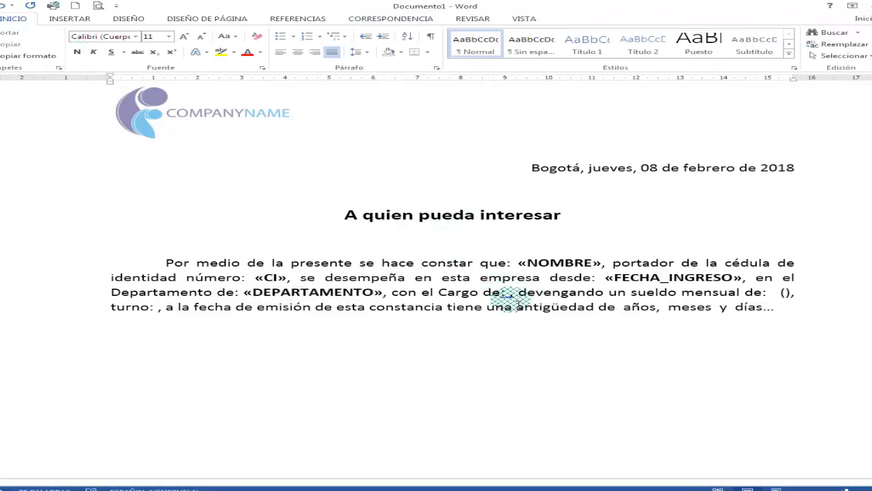
{"action": "left_click", "coordinate": [383, 20]}
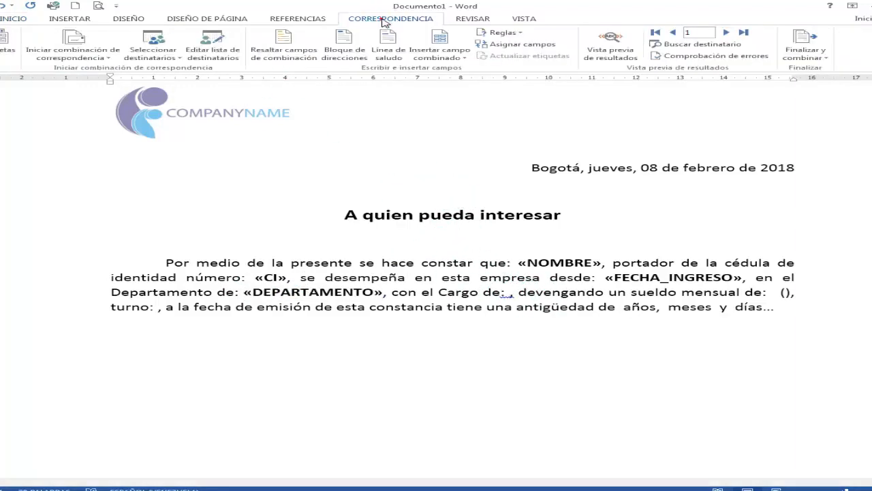
{"action": "left_click", "coordinate": [440, 43]}
{"action": "left_click", "coordinate": [445, 168]}
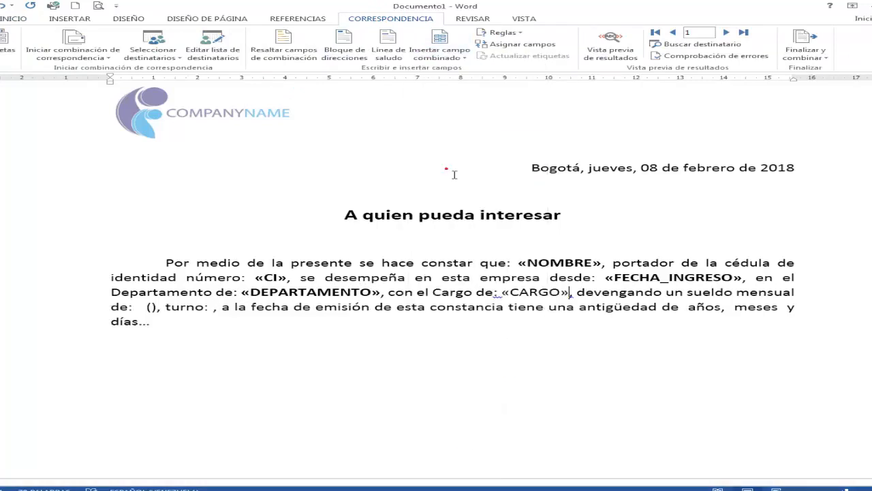
{"action": "left_click", "coordinate": [505, 293]}
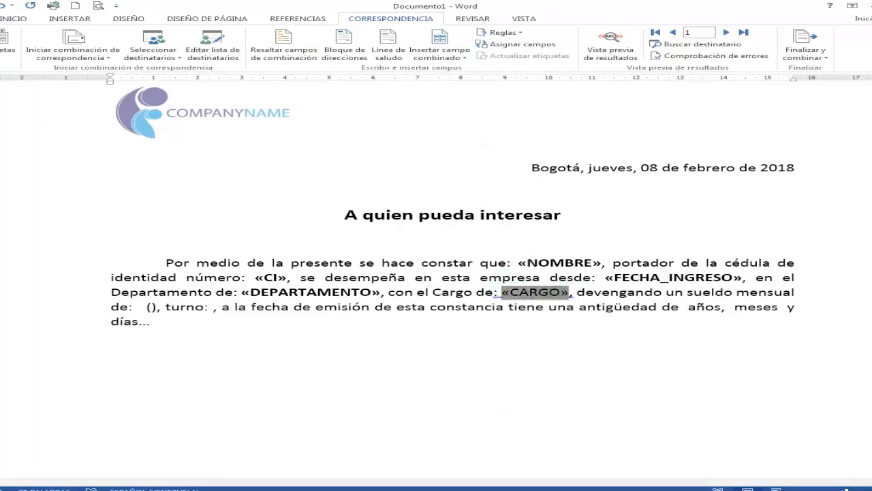
{"action": "left_click", "coordinate": [16, 22]}
{"action": "left_click", "coordinate": [77, 52]}
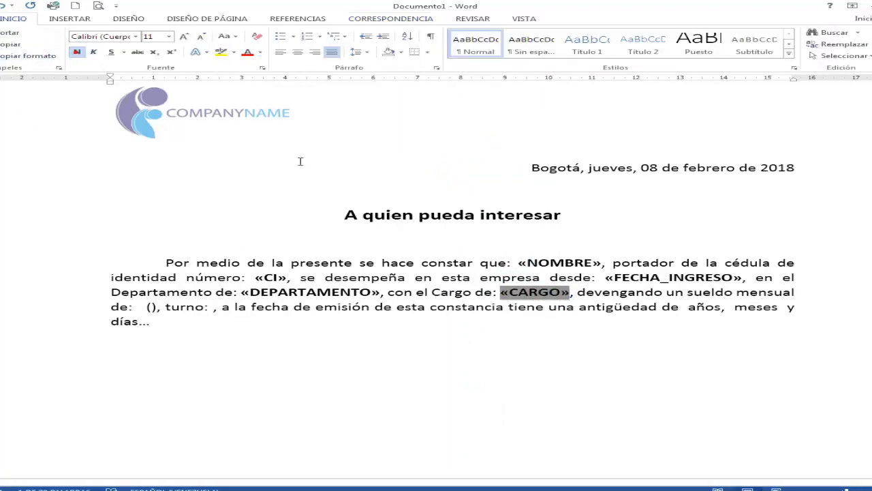
- Insert the SUELDO merge field after "devengando un sueldo mensual de:" and make it bold
{"action": "left_click", "coordinate": [133, 309]}
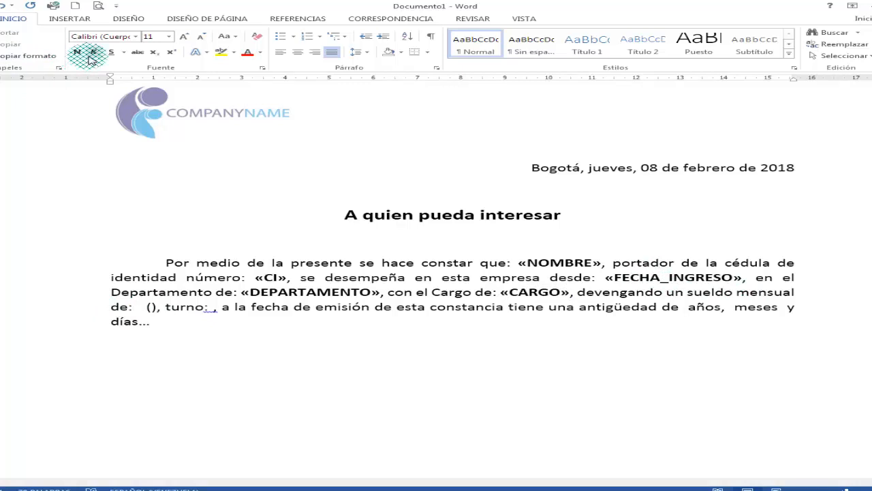
{"action": "left_click", "coordinate": [379, 19]}
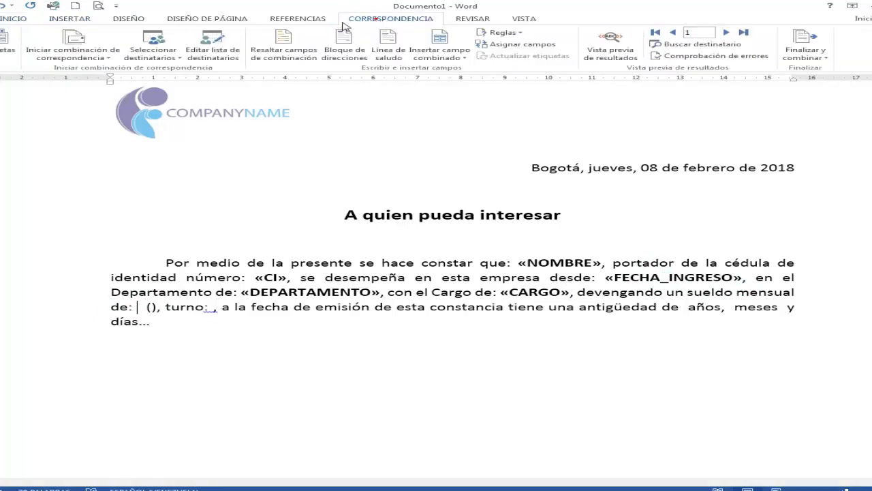
{"action": "left_click", "coordinate": [439, 64]}
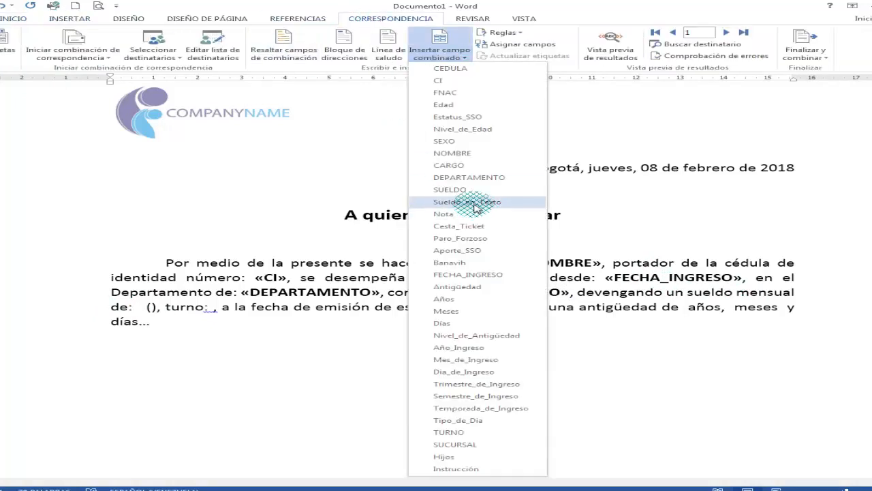
{"action": "left_click", "coordinate": [461, 189]}
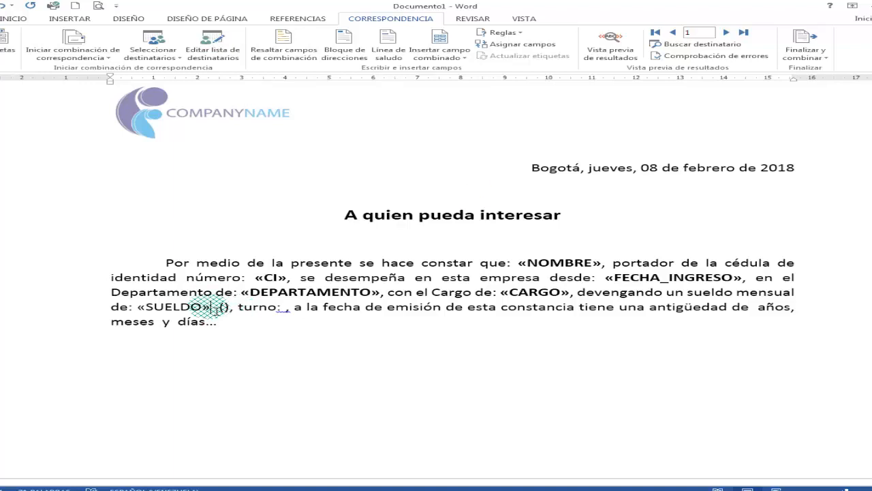
{"action": "left_click", "coordinate": [208, 307]}
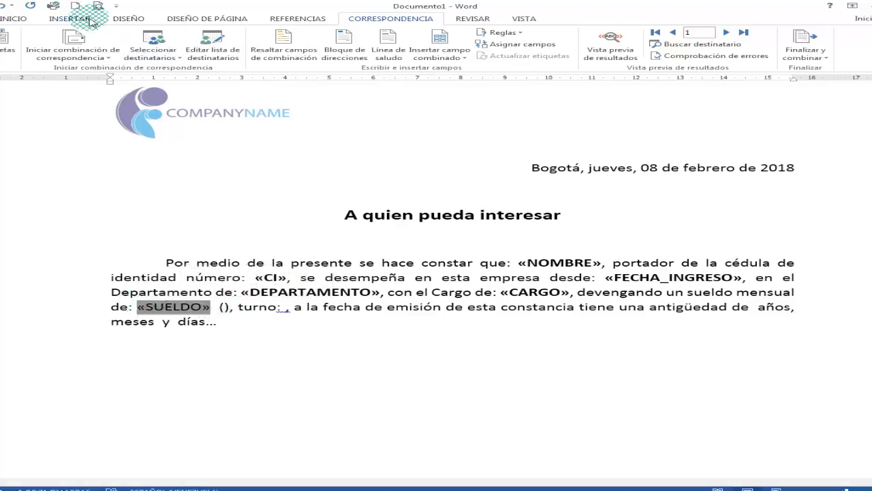
{"action": "left_click", "coordinate": [14, 18]}
{"action": "left_click", "coordinate": [78, 52]}
- Insert the Sueldo_en_Texto merge field inside the parentheses following the salary field and make it bold
{"action": "left_click", "coordinate": [282, 246]}
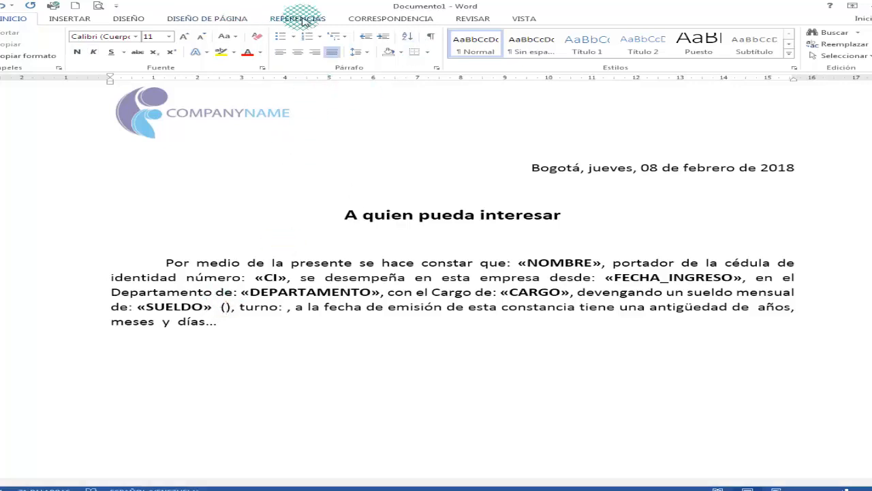
{"action": "left_click", "coordinate": [388, 18]}
{"action": "left_click", "coordinate": [442, 56]}
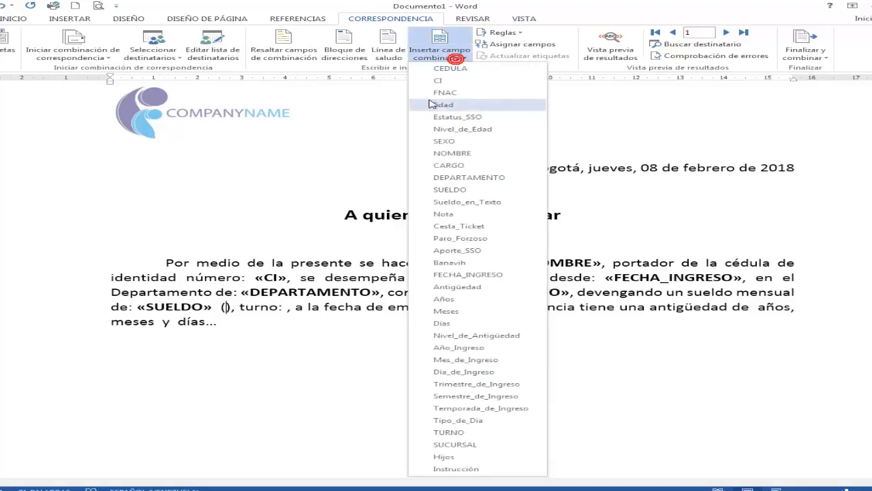
{"action": "left_click", "coordinate": [485, 202]}
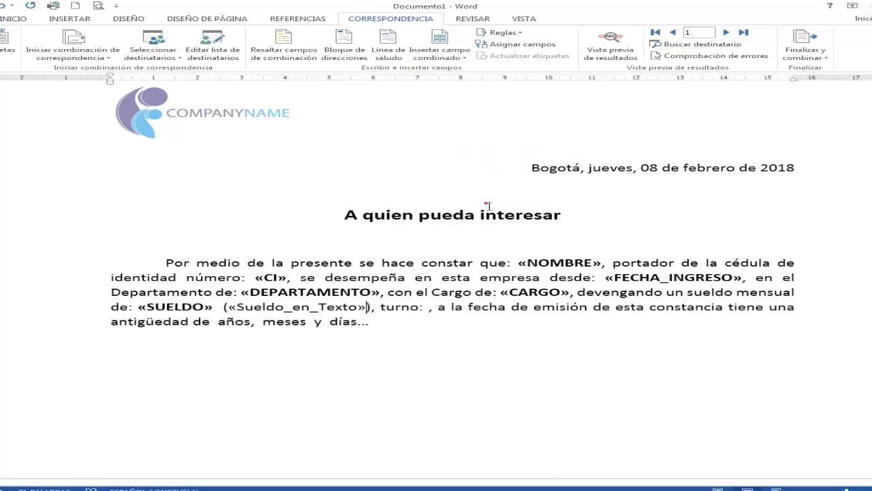
{"action": "left_click_drag", "start_coordinate": [364, 310], "coordinate": [254, 310]}
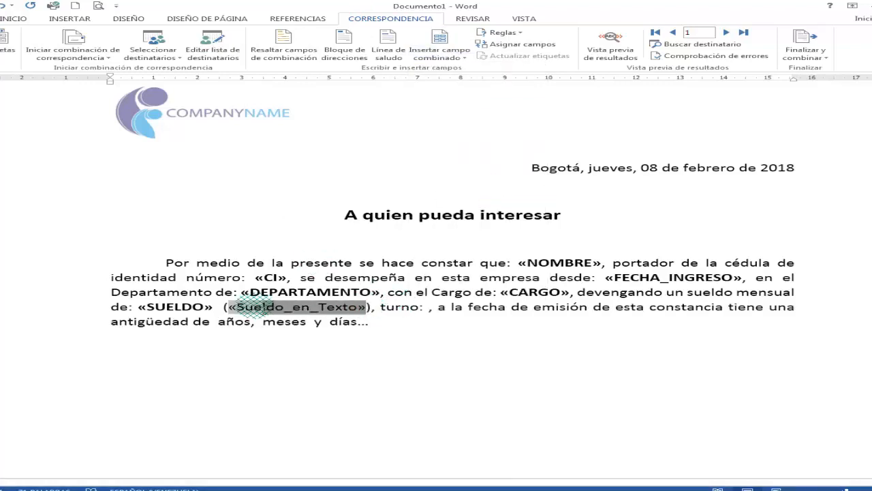
{"action": "left_click", "coordinate": [13, 21]}
{"action": "left_click", "coordinate": [77, 52]}
{"action": "left_click", "coordinate": [332, 248]}
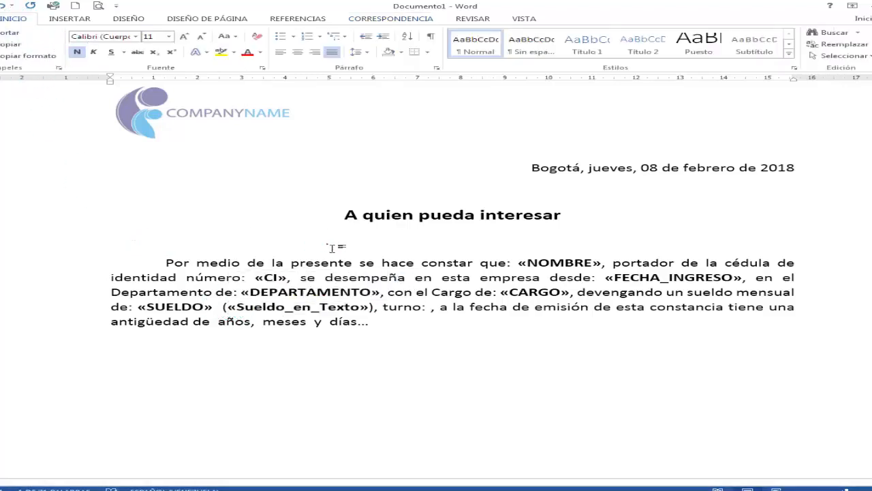
- Insert the TURNO merge field after "turno:" and make it bold
{"action": "left_click", "coordinate": [433, 308]}
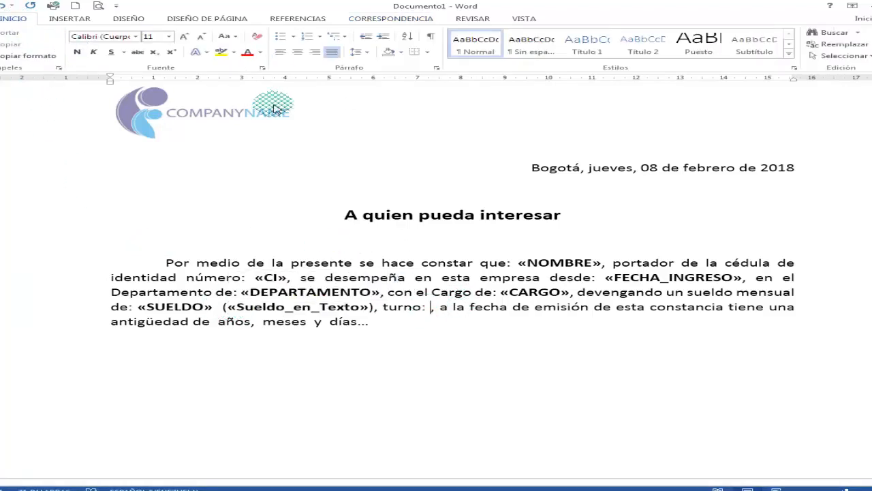
{"action": "left_click", "coordinate": [385, 19]}
{"action": "left_click", "coordinate": [454, 56]}
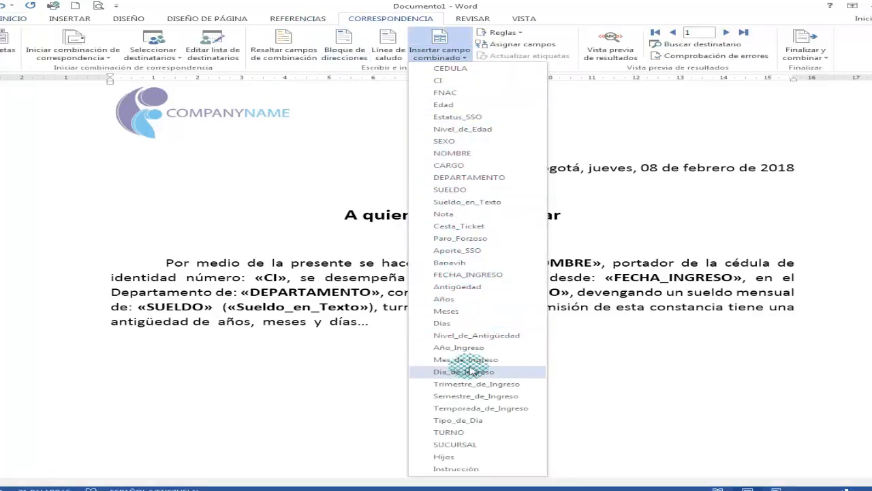
{"action": "left_click", "coordinate": [454, 432]}
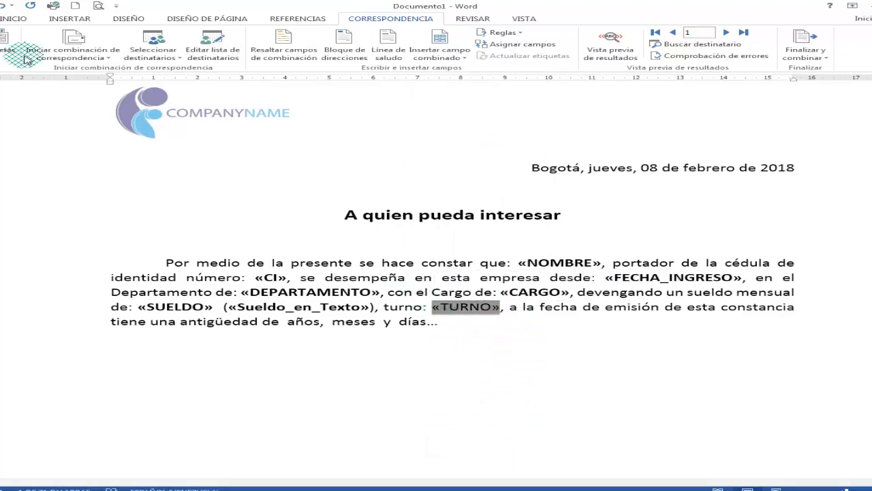
{"action": "left_click", "coordinate": [12, 18]}
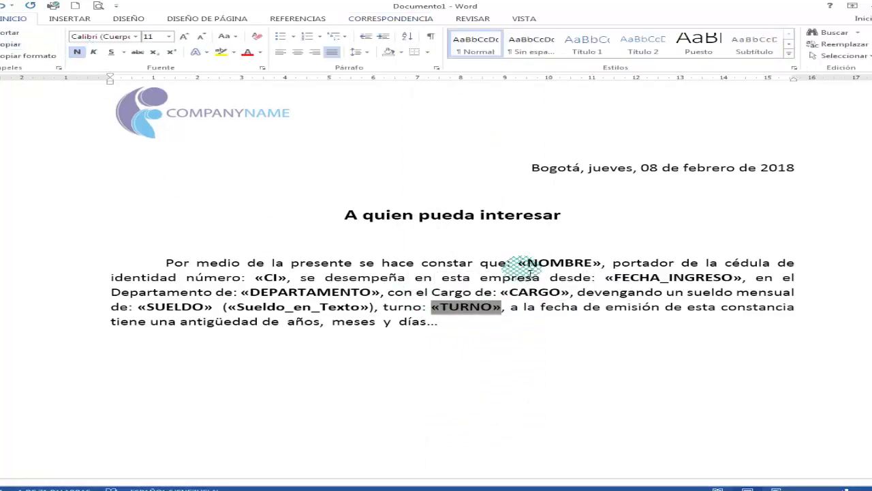
- Insert the Años merge field before "años" in the "antigüedad de" phrase and make it bold
{"action": "left_click", "coordinate": [603, 298]}
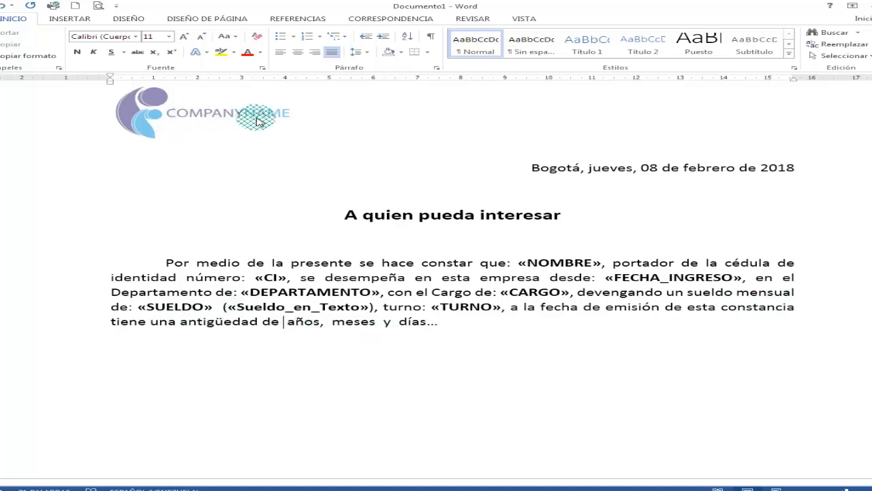
{"action": "left_click", "coordinate": [391, 20]}
{"action": "left_click", "coordinate": [441, 49]}
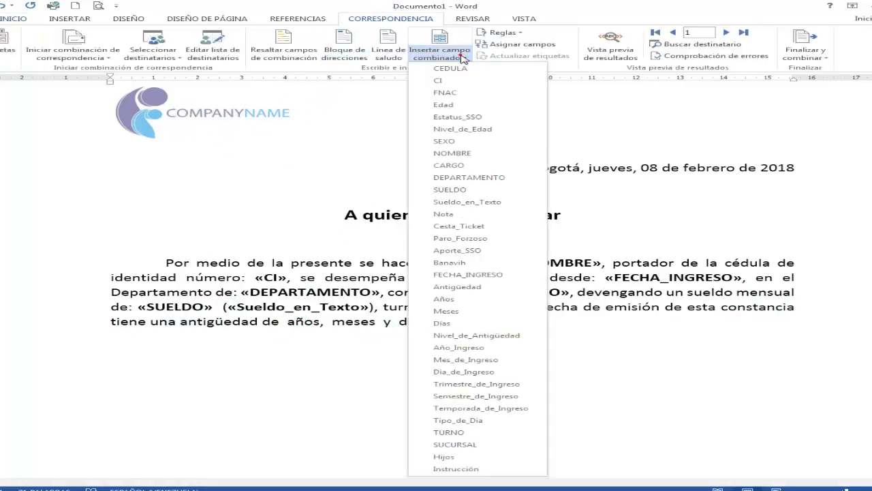
{"action": "left_click", "coordinate": [447, 299]}
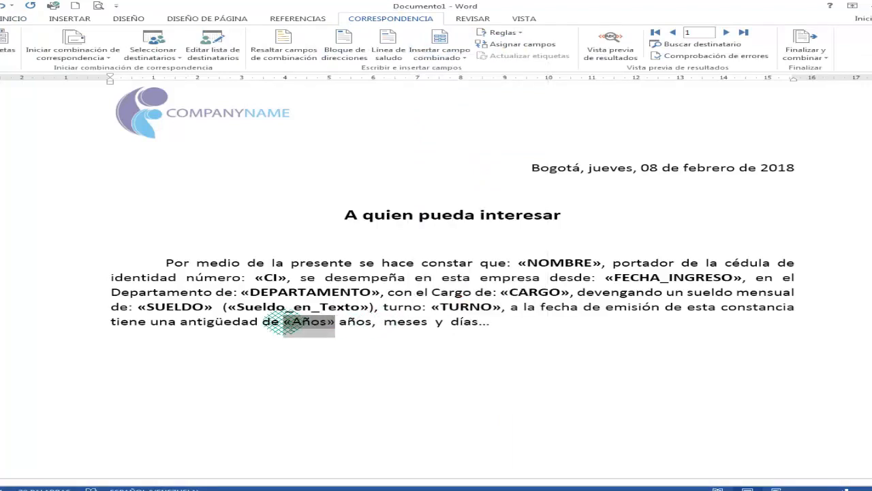
{"action": "left_click", "coordinate": [14, 19]}
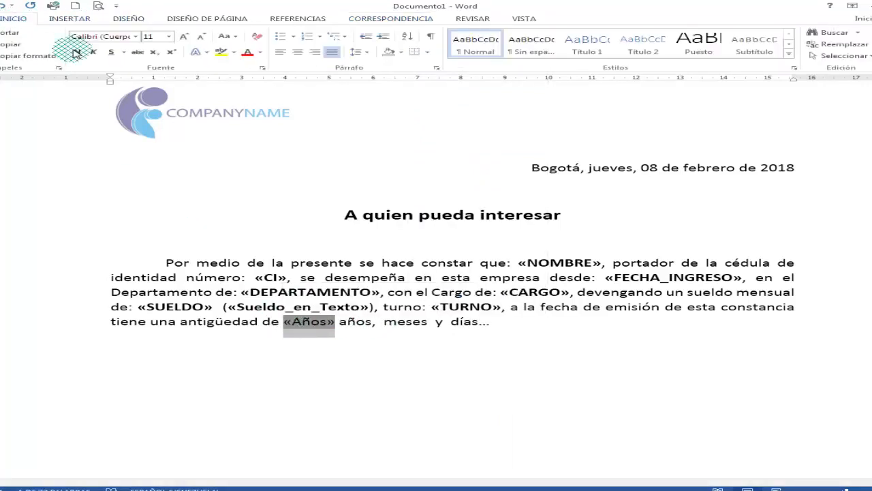
{"action": "left_click", "coordinate": [77, 51]}
- Insert the Meses merge field before "meses" and make it bold
{"action": "left_click", "coordinate": [387, 326]}
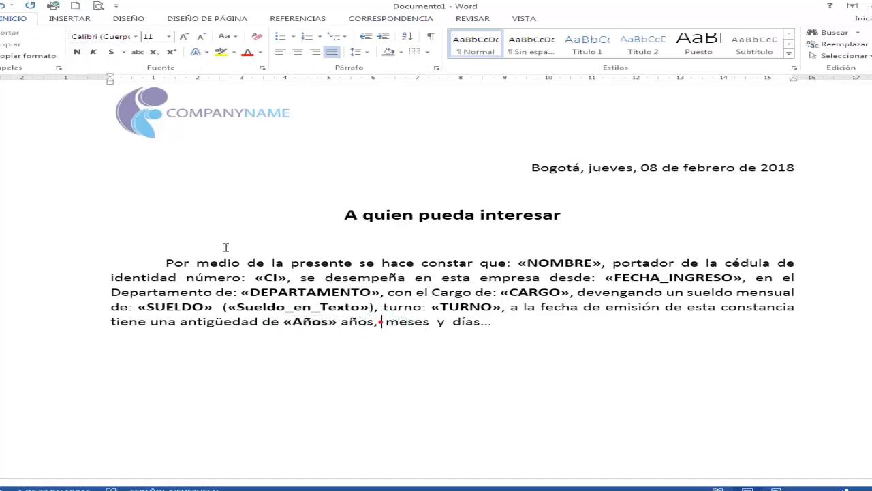
{"action": "left_click", "coordinate": [378, 19]}
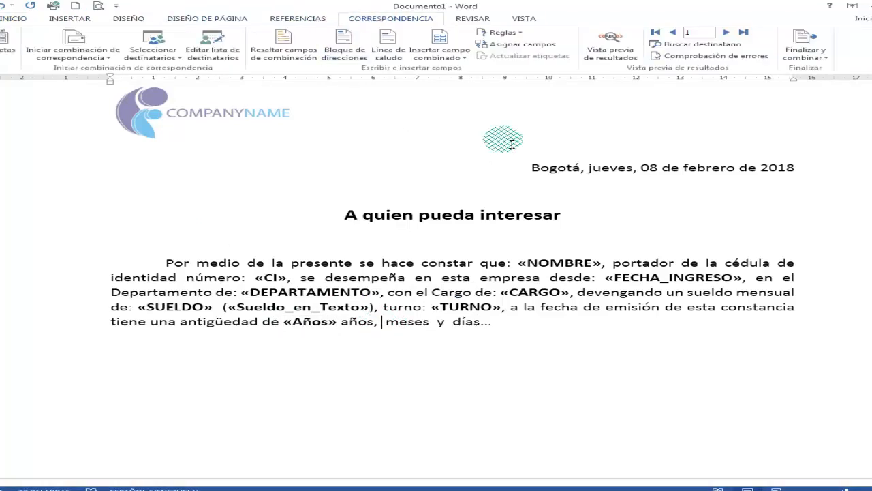
{"action": "left_click", "coordinate": [439, 53]}
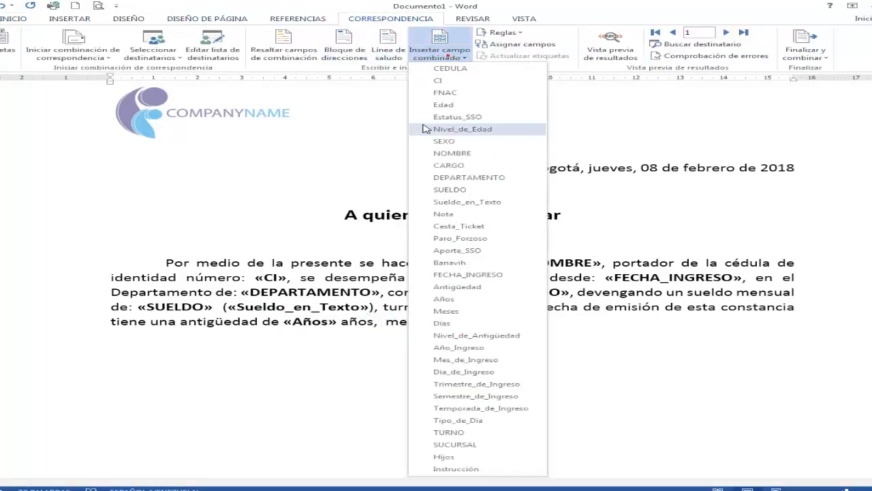
{"action": "left_click", "coordinate": [473, 314]}
{"action": "left_click", "coordinate": [386, 323]}
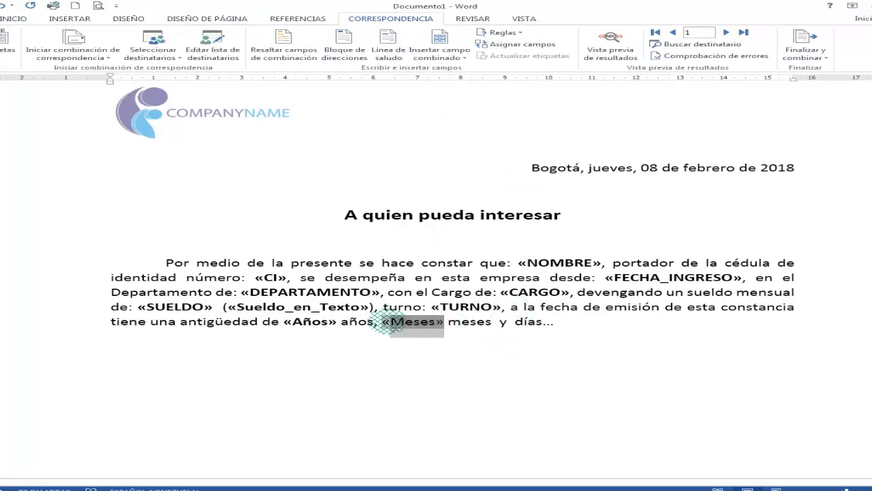
{"action": "left_click", "coordinate": [14, 19]}
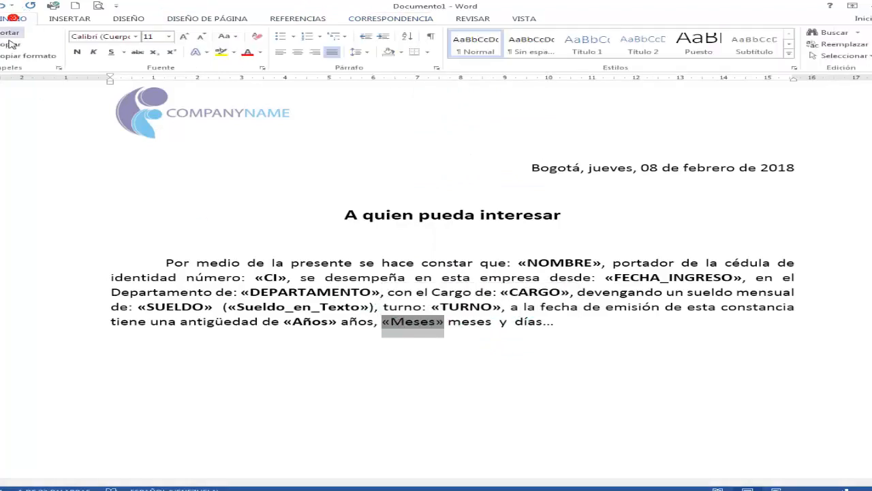
- Insert the Días merge field before "días..." at the end of the paragraph and make it bold
{"action": "left_click", "coordinate": [513, 323]}
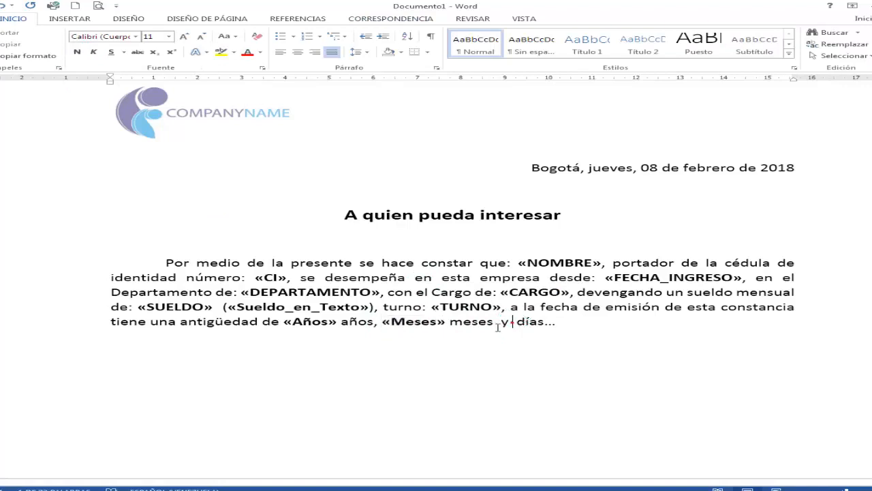
{"action": "left_click", "coordinate": [379, 19]}
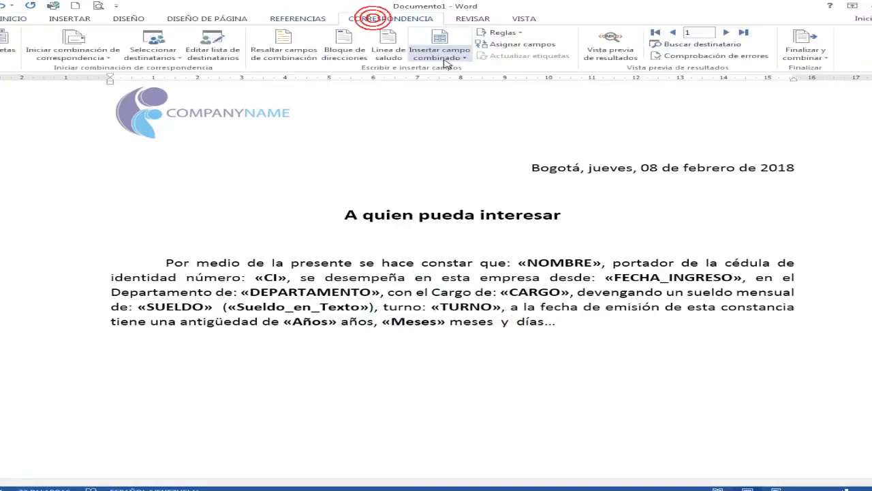
{"action": "left_click", "coordinate": [446, 54]}
{"action": "left_click", "coordinate": [466, 323]}
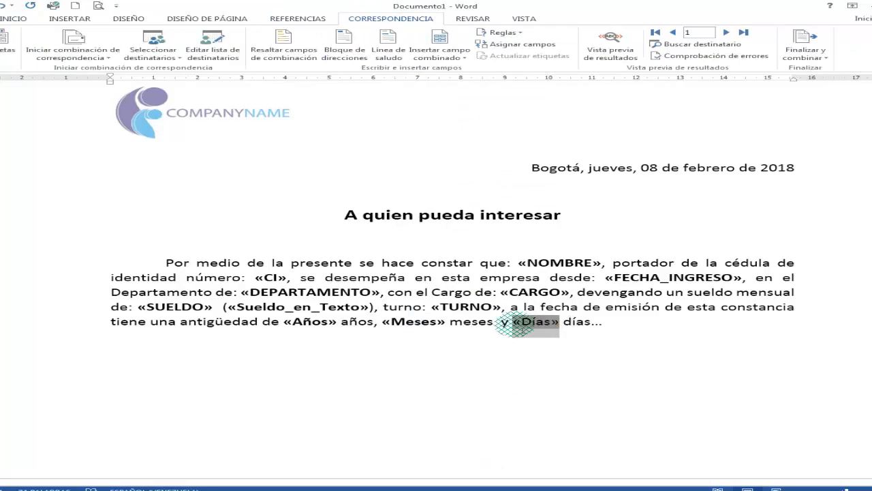
{"action": "left_click", "coordinate": [21, 18]}
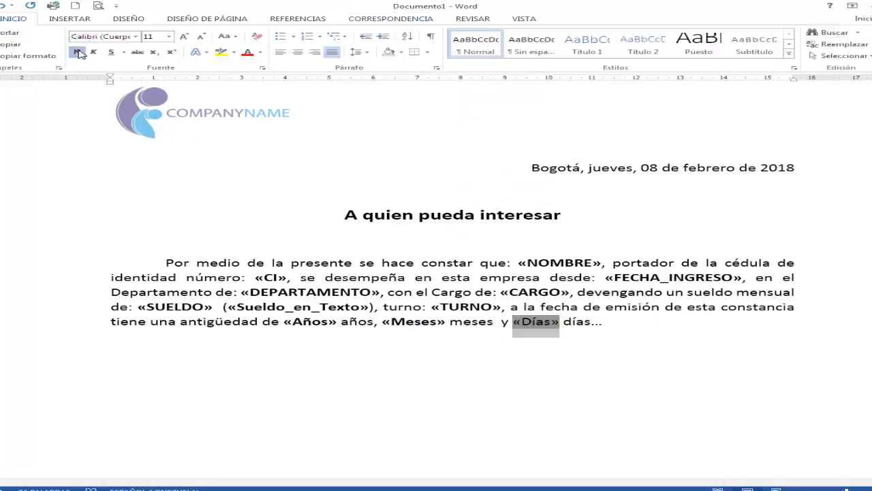
{"action": "left_click", "coordinate": [443, 277]}
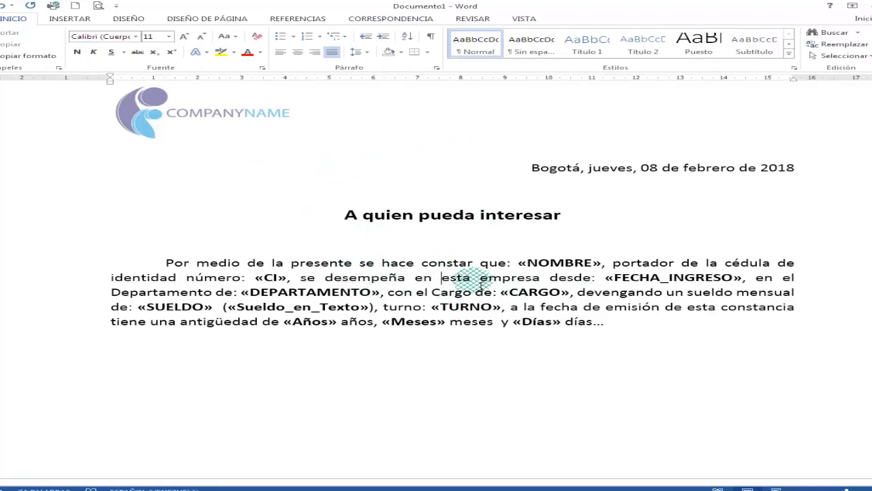
- Preview the merge results in the letter and advance through the employee records up to record 48
{"action": "left_click", "coordinate": [395, 19]}
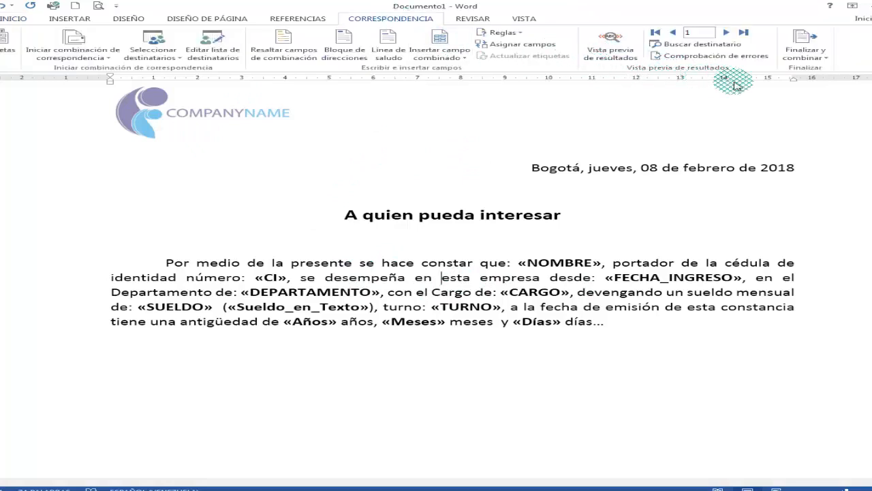
{"action": "left_click", "coordinate": [610, 55]}
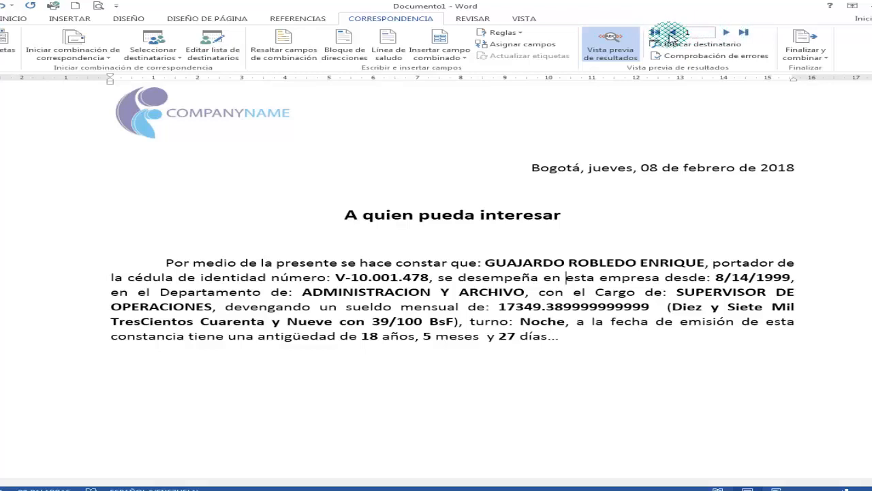
{"action": "left_click", "coordinate": [726, 34]}
{"action": "left_click", "coordinate": [726, 34]}
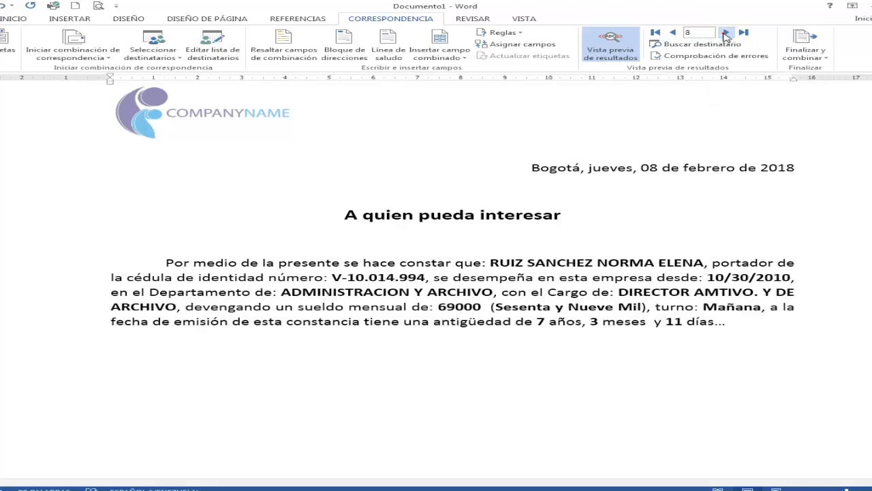
{"action": "left_click", "coordinate": [726, 34]}
{"action": "left_click", "coordinate": [726, 34]}
{"action": "left_click", "coordinate": [726, 34]}
{"action": "left_click", "coordinate": [726, 34]}
{"action": "left_click", "coordinate": [726, 34]}
{"action": "left_click", "coordinate": [726, 34]}
{"action": "left_click", "coordinate": [726, 34]}
{"action": "left_click", "coordinate": [726, 34]}
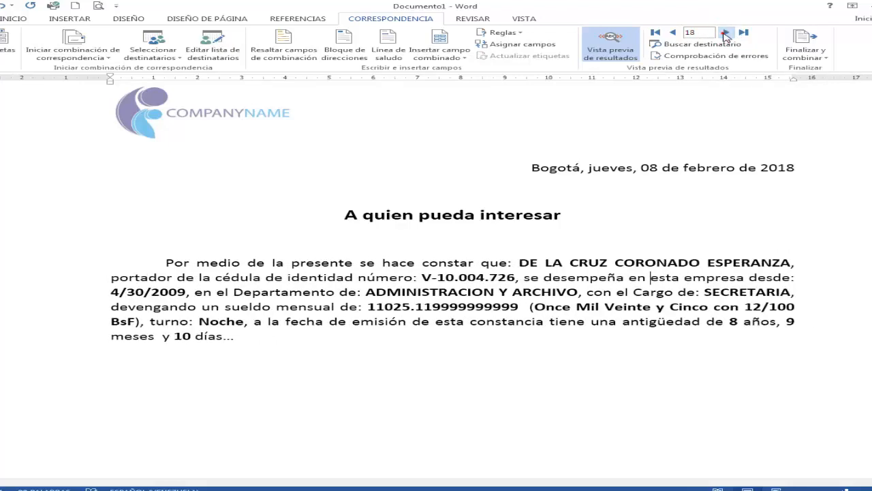
{"action": "left_click", "coordinate": [725, 34]}
{"action": "left_click", "coordinate": [726, 34]}
{"action": "left_click", "coordinate": [726, 34]}
{"action": "left_click", "coordinate": [726, 34]}
{"action": "left_click", "coordinate": [726, 34]}
{"action": "left_click", "coordinate": [726, 34]}
{"action": "left_click", "coordinate": [725, 34]}
{"action": "left_click", "coordinate": [726, 34]}
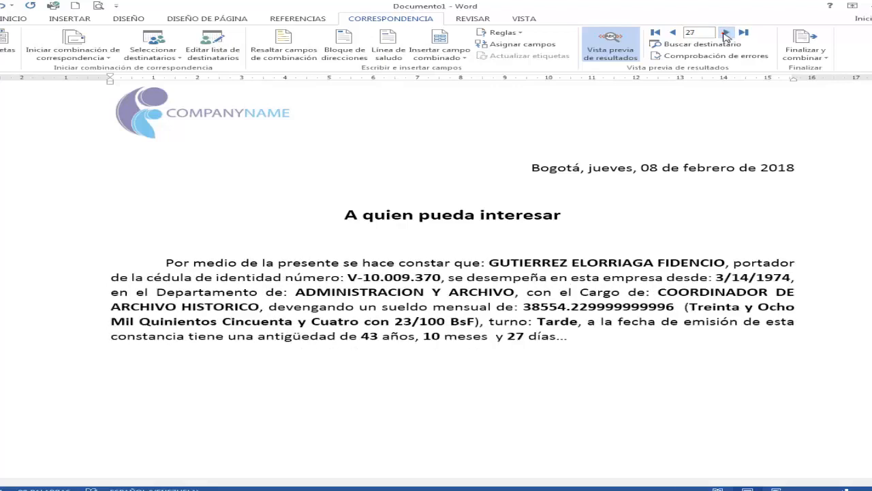
{"action": "left_click", "coordinate": [726, 34]}
{"action": "left_click", "coordinate": [726, 34]}
{"action": "left_click", "coordinate": [725, 34]}
{"action": "left_click", "coordinate": [726, 34]}
{"action": "left_click", "coordinate": [726, 34]}
{"action": "left_click", "coordinate": [726, 34]}
{"action": "left_click", "coordinate": [726, 34]}
{"action": "left_click", "coordinate": [726, 34]}
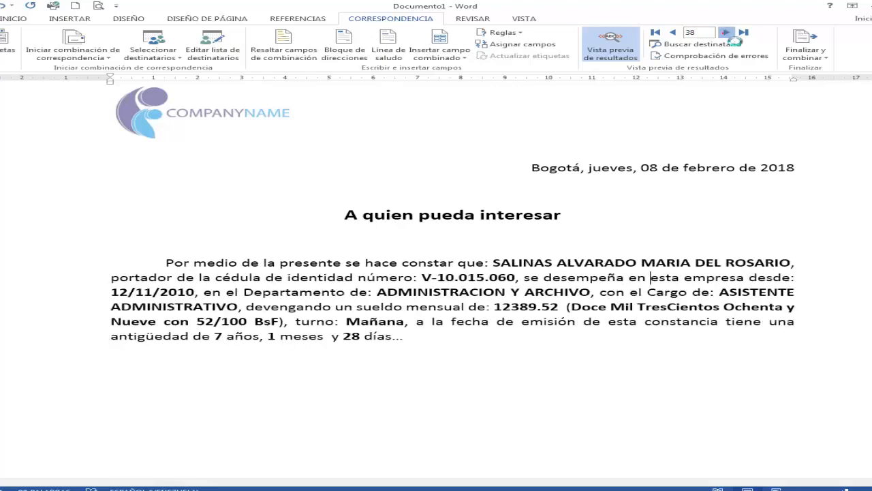
{"action": "left_click", "coordinate": [726, 34]}
{"action": "left_click", "coordinate": [726, 34]}
{"action": "left_click", "coordinate": [726, 34]}
{"action": "left_click", "coordinate": [726, 34]}
- Jump the merge preview to the last employee record
{"action": "left_click", "coordinate": [726, 34]}
{"action": "left_click", "coordinate": [726, 34]}
{"action": "left_click", "coordinate": [726, 34]}
{"action": "left_click", "coordinate": [726, 34]}
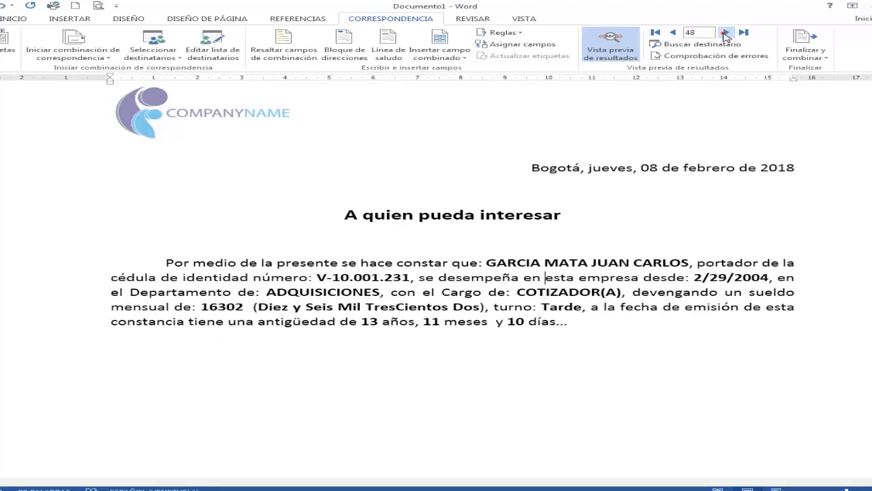
{"action": "left_click", "coordinate": [726, 35]}
{"action": "left_click", "coordinate": [726, 34]}
{"action": "left_click", "coordinate": [726, 34]}
{"action": "left_click", "coordinate": [726, 34]}
{"action": "left_click", "coordinate": [743, 34]}
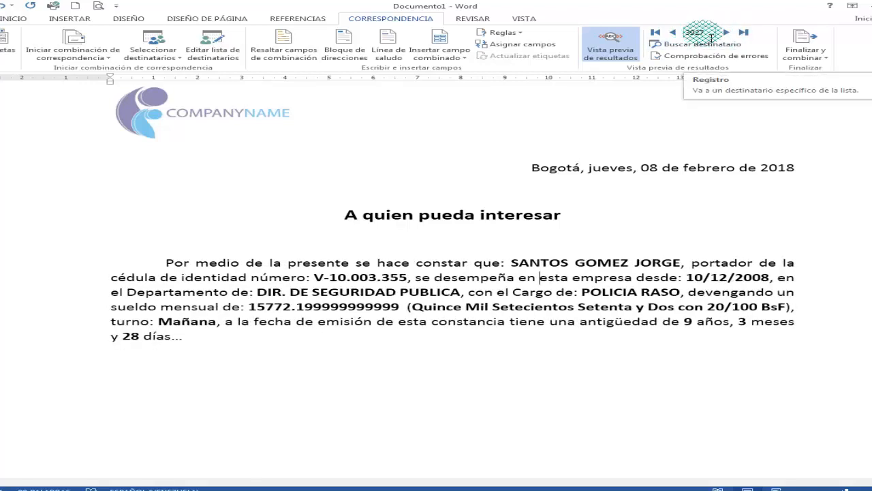
{"action": "left_click", "coordinate": [714, 34]}
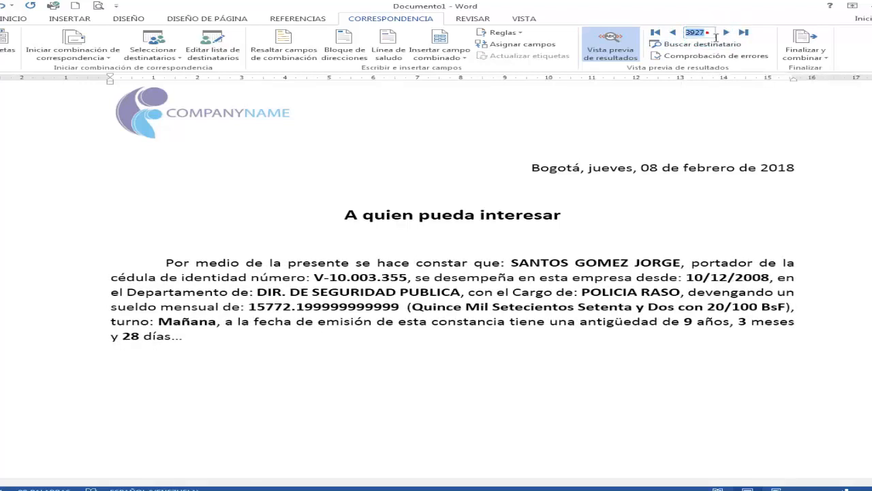
- Step back through the preceding employee letters in the preview and return to the first record
{"action": "left_click", "coordinate": [675, 32]}
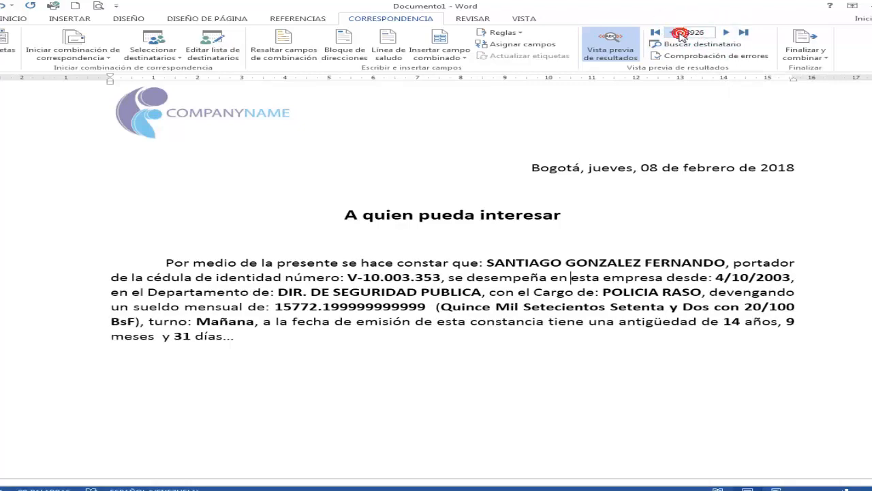
{"action": "left_click", "coordinate": [675, 33]}
{"action": "left_click", "coordinate": [675, 32]}
{"action": "left_click", "coordinate": [675, 33]}
{"action": "left_click", "coordinate": [679, 34]}
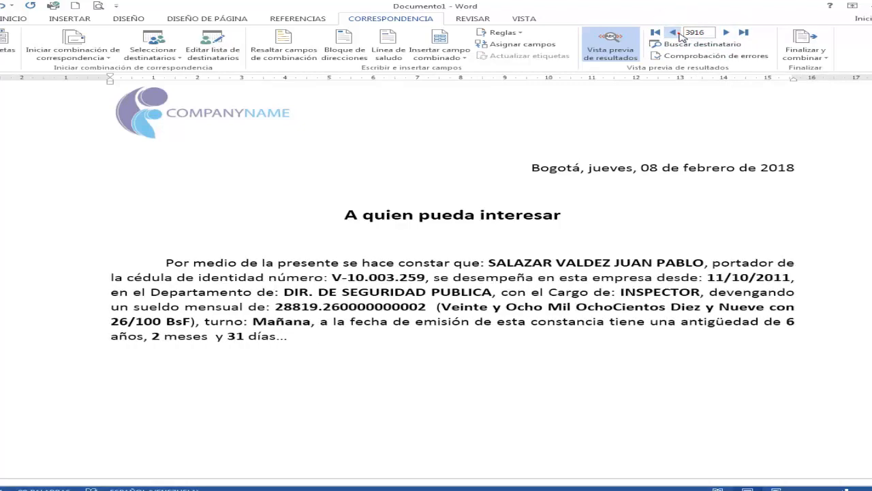
{"action": "left_click", "coordinate": [679, 34]}
{"action": "left_click", "coordinate": [680, 35]}
{"action": "left_click", "coordinate": [679, 34]}
{"action": "left_click", "coordinate": [676, 33]}
{"action": "left_click", "coordinate": [676, 33]}
{"action": "left_click", "coordinate": [676, 32]}
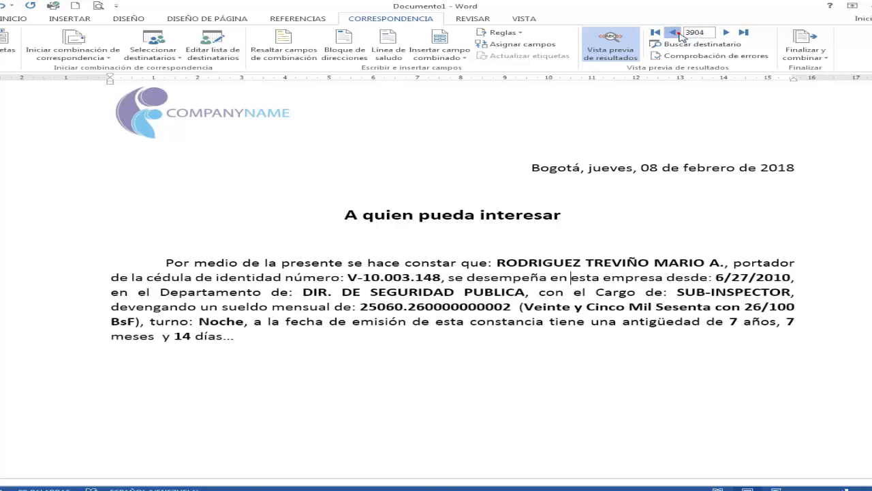
{"action": "left_click", "coordinate": [677, 33]}
{"action": "left_click", "coordinate": [676, 33]}
{"action": "left_click", "coordinate": [677, 32]}
{"action": "left_click", "coordinate": [677, 33]}
{"action": "left_click", "coordinate": [657, 33]}
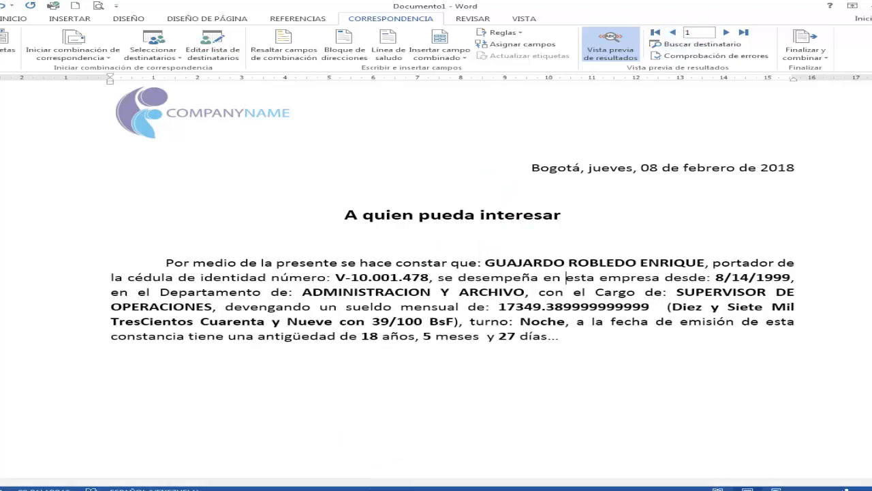
- Switch to the nomina con macro.xlsm workbook in Excel and browse the CEDULA column down to the employee in row 75
{"action": "left_click", "coordinate": [412, 489]}
{"action": "left_click", "coordinate": [151, 229]}
{"action": "key", "text": "Left"}
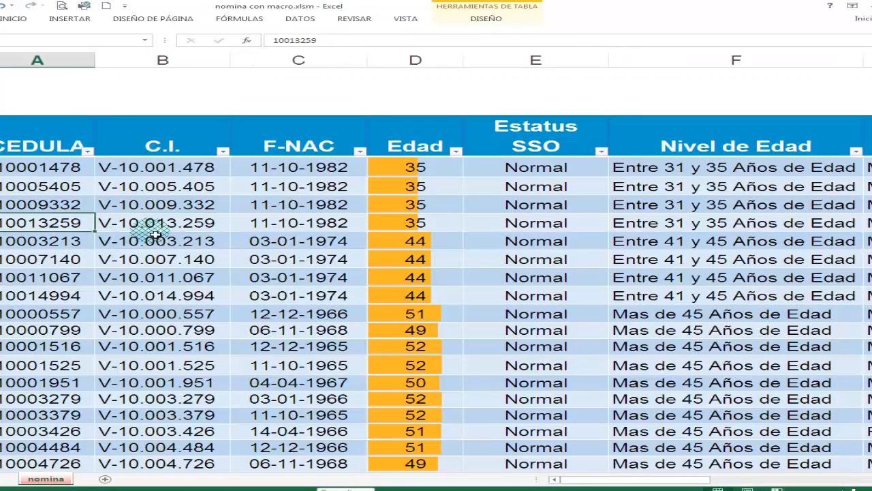
{"action": "key", "text": "Down"}
{"action": "key", "text": "Down"}
{"action": "key", "text": "Down"}
{"action": "key", "text": "Down"}
{"action": "key", "text": "Down"}
{"action": "key", "text": "Down"}
{"action": "key", "text": "Down"}
{"action": "key", "text": "Down"}
{"action": "key", "text": "Down"}
{"action": "key", "text": "Down"}
{"action": "key", "text": "Down"}
{"action": "key", "text": "Down"}
{"action": "key", "text": "Down"}
{"action": "key", "text": "Down"}
{"action": "key", "text": "Down"}
{"action": "key", "text": "Down"}
{"action": "key", "text": "Down"}
{"action": "key", "text": "Down"}
{"action": "key", "text": "Down"}
{"action": "key", "text": "Down"}
{"action": "key", "text": "Down"}
{"action": "key", "text": "Down"}
{"action": "key", "text": "Down"}
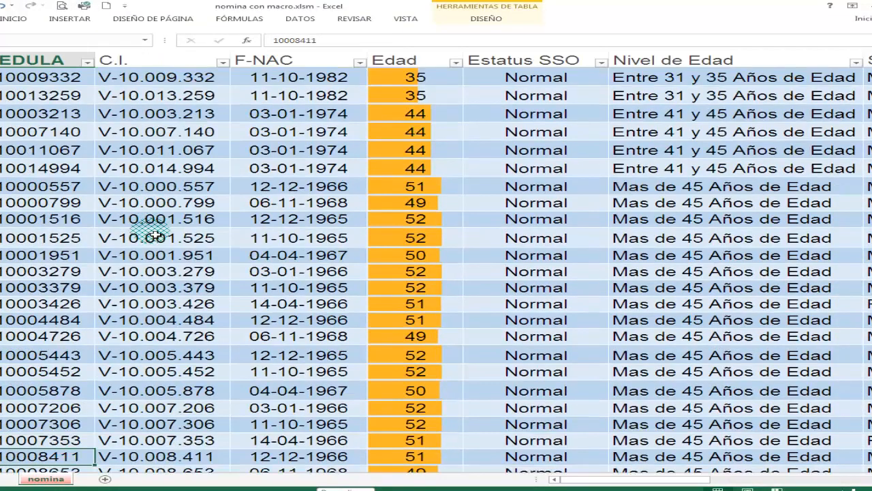
{"action": "key", "text": "Down"}
{"action": "key", "text": "Down"}
{"action": "key", "text": "Down"}
{"action": "key", "text": "Down"}
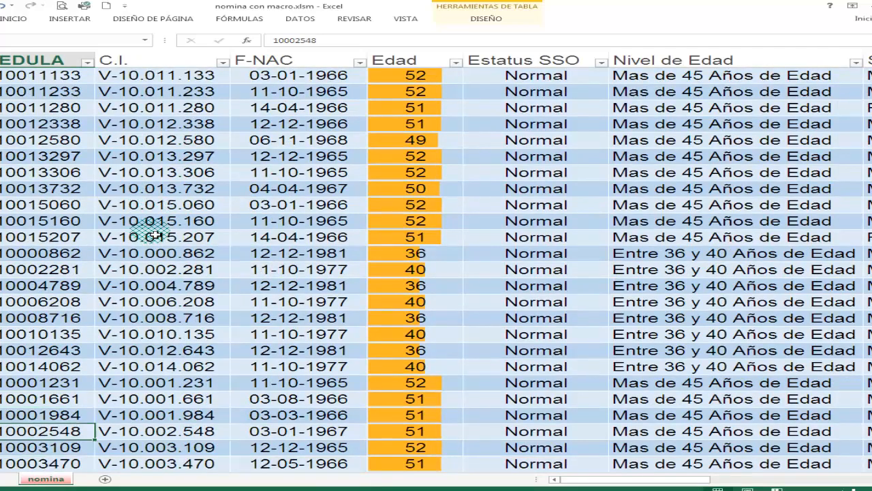
{"action": "key", "text": "Down"}
{"action": "key", "text": "Down"}
{"action": "key", "text": "Down"}
{"action": "key", "text": "Down"}
{"action": "key", "text": "Down"}
{"action": "key", "text": "Down"}
{"action": "key", "text": "Down"}
{"action": "key", "text": "Down"}
{"action": "key", "text": "Down"}
{"action": "key", "text": "Down"}
{"action": "key", "text": "Down"}
{"action": "key", "text": "Down"}
{"action": "key", "text": "Down"}
{"action": "key", "text": "Down"}
{"action": "key", "text": "Down"}
{"action": "key", "text": "Down"}
{"action": "key", "text": "Down"}
{"action": "key", "text": "Down"}
{"action": "key", "text": "Down"}
{"action": "key", "text": "Down"}
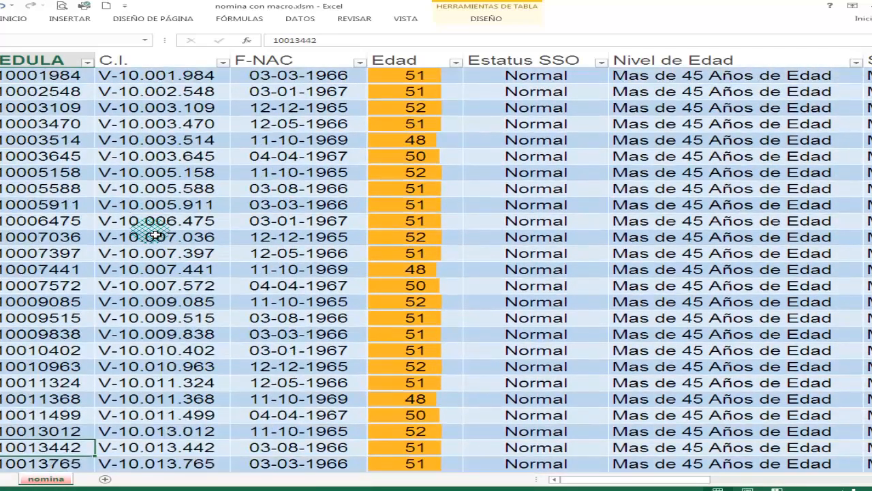
{"action": "key", "text": "Up"}
{"action": "key", "text": "Up"}
{"action": "key", "text": "Up"}
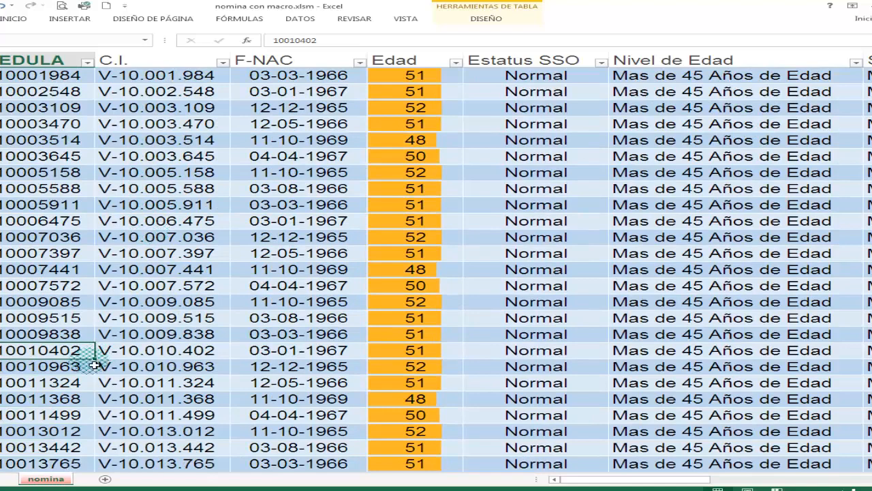
- Copy the employee's ID number from cell A75 in the CEDULA column and check the matching C.I. cell
{"action": "left_click", "coordinate": [128, 351]}
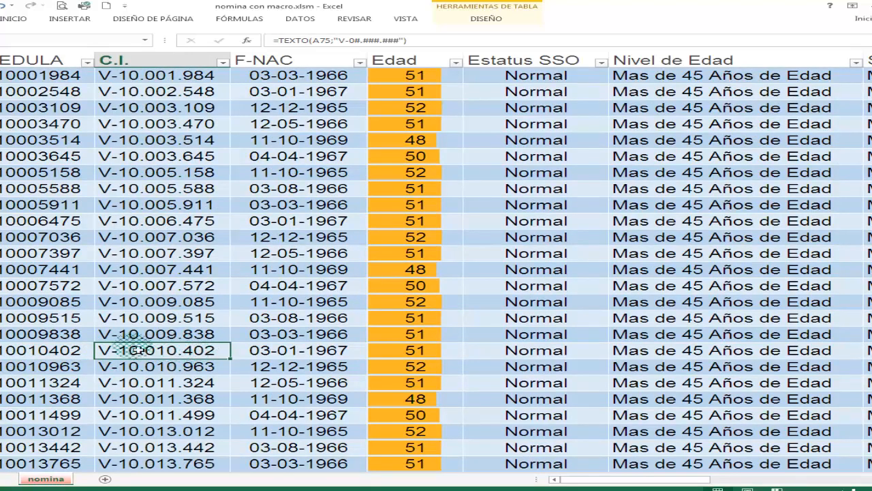
{"action": "left_click_drag", "start_coordinate": [696, 479], "coordinate": [672, 482]}
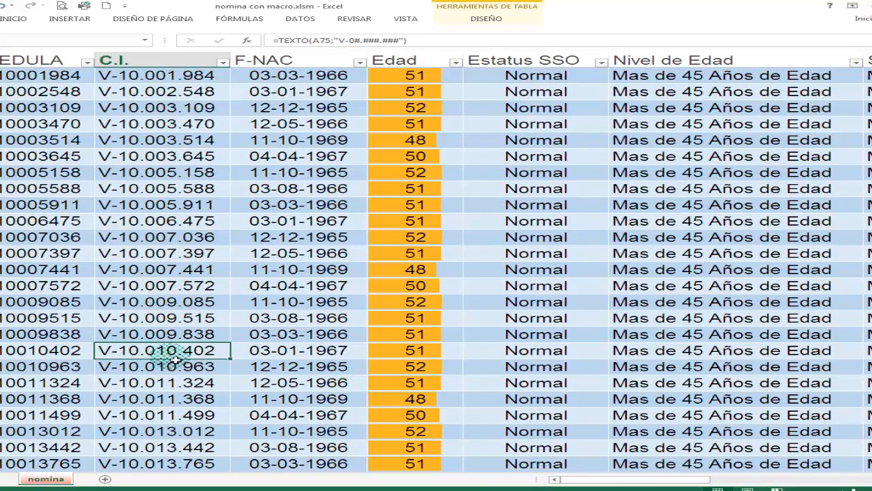
{"action": "left_click", "coordinate": [65, 351]}
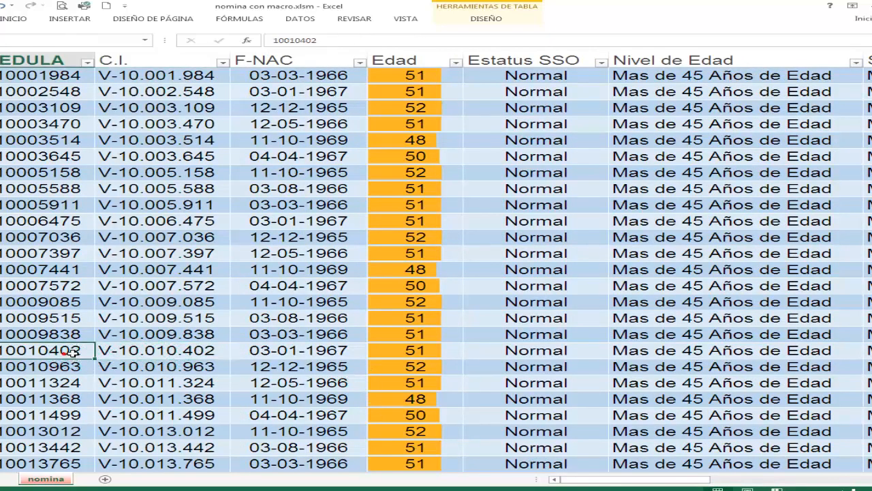
{"action": "left_click", "coordinate": [325, 41]}
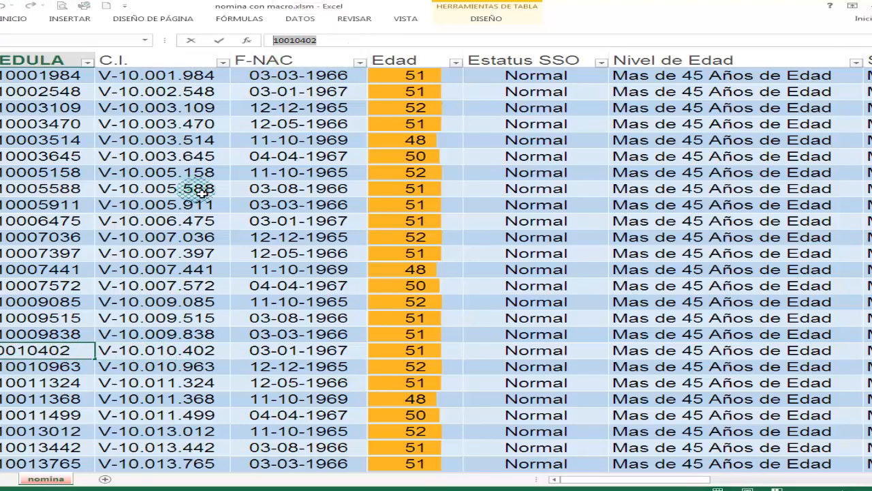
{"action": "left_click", "coordinate": [159, 352]}
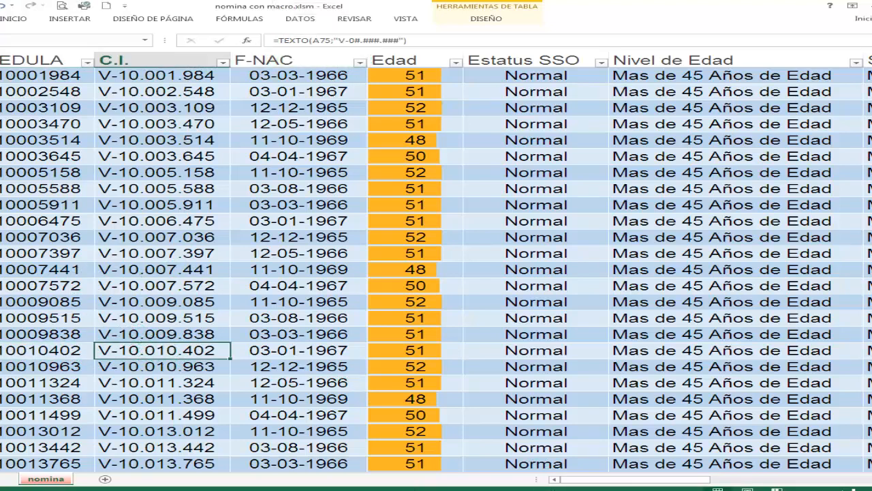
- Return to the Word letter and find the recipient by the employee's ID number, searching all fields
{"action": "left_click", "coordinate": [409, 490]}
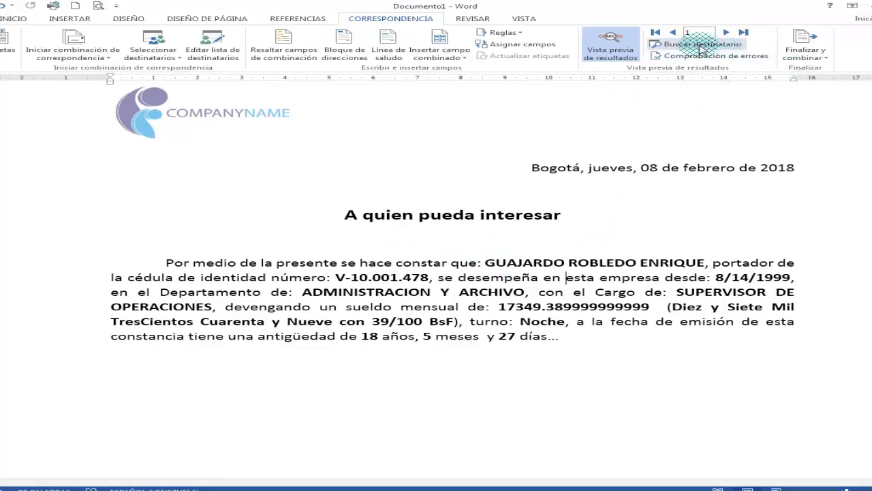
{"action": "left_click", "coordinate": [723, 47]}
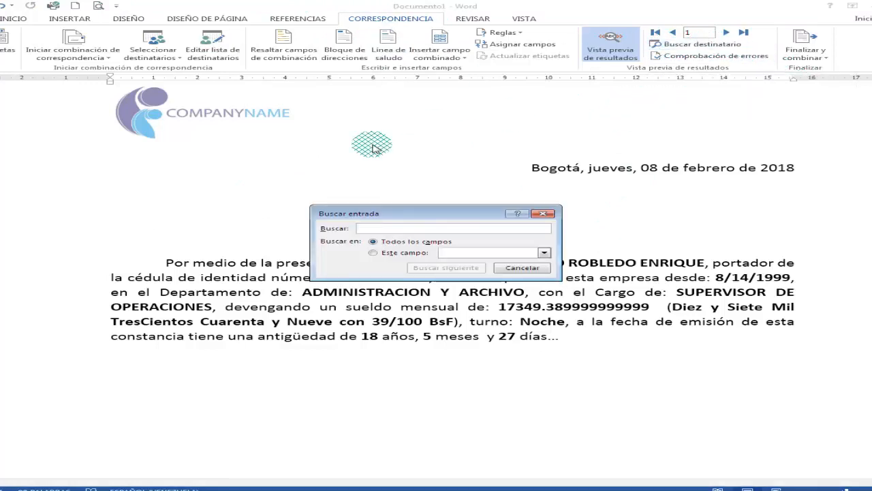
{"action": "left_click_drag", "start_coordinate": [414, 207], "coordinate": [377, 185]}
{"action": "left_click", "coordinate": [353, 201]}
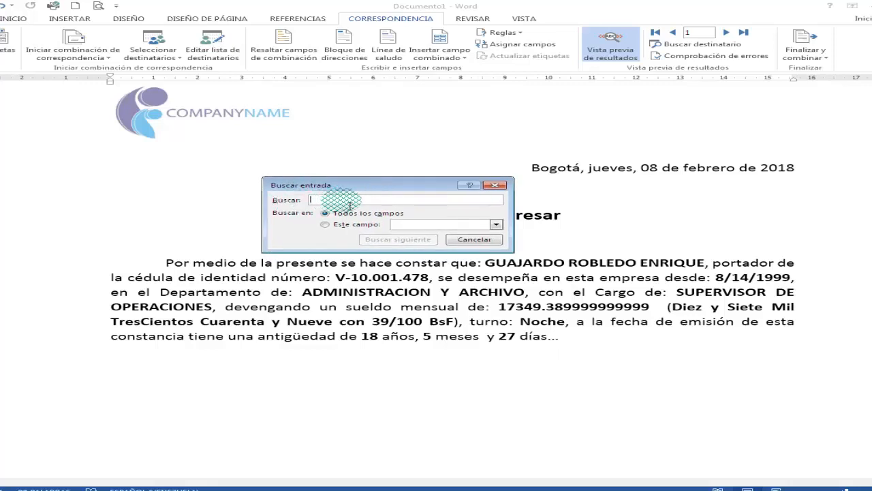
{"action": "type", "text": "10010402"}
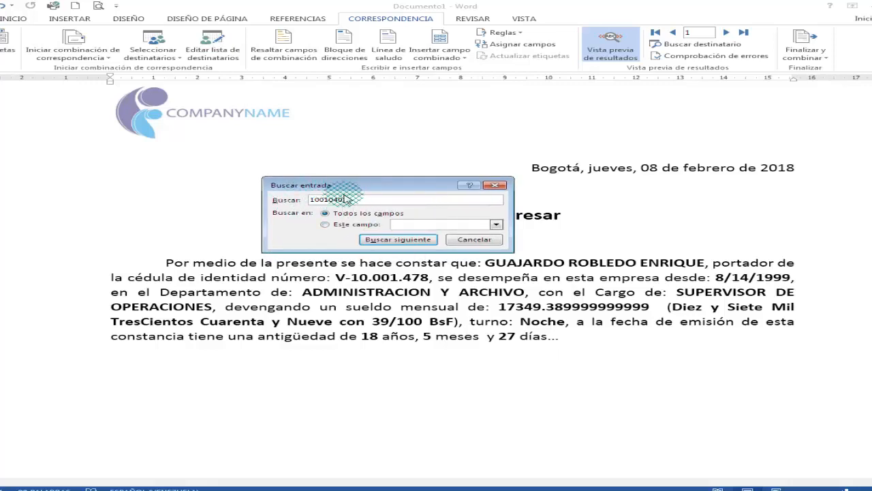
{"action": "left_click", "coordinate": [382, 240]}
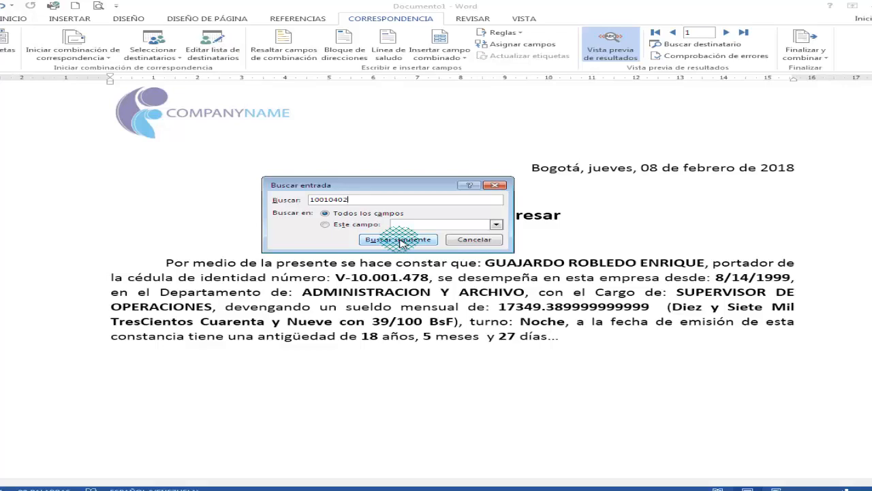
{"action": "left_click", "coordinate": [400, 240]}
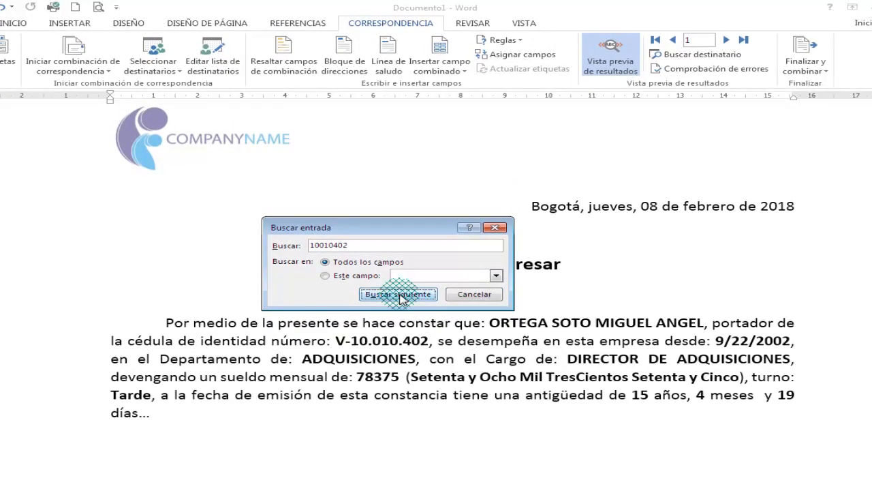
{"action": "left_click", "coordinate": [458, 296]}
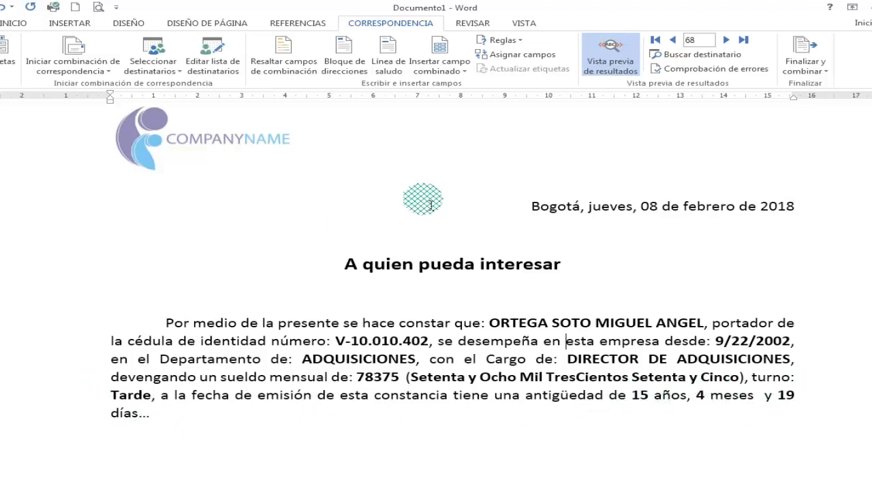
{"action": "scroll", "coordinate": [507, 263], "scroll_direction": "down", "scroll_amount": 1}
{"action": "scroll", "coordinate": [514, 265], "scroll_direction": "up", "scroll_amount": 2}
{"action": "scroll", "coordinate": [513, 264], "scroll_direction": "down", "scroll_amount": 3}
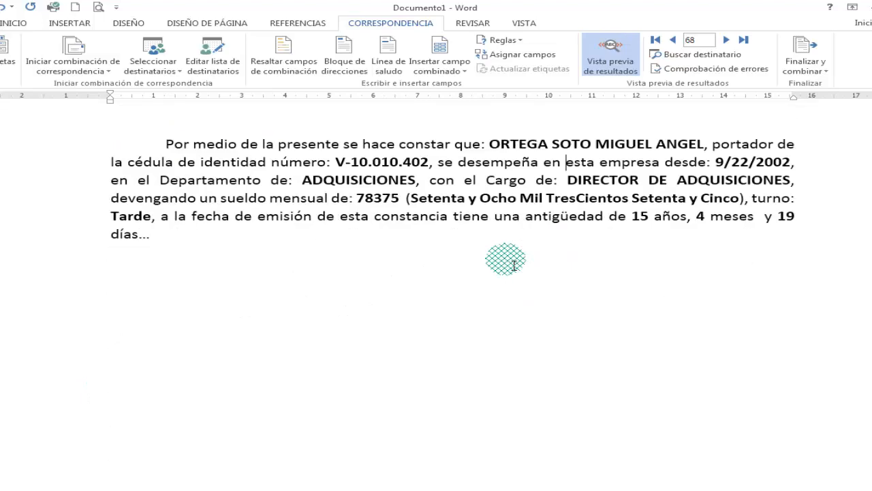
{"action": "scroll", "coordinate": [513, 264], "scroll_direction": "up", "scroll_amount": 4}
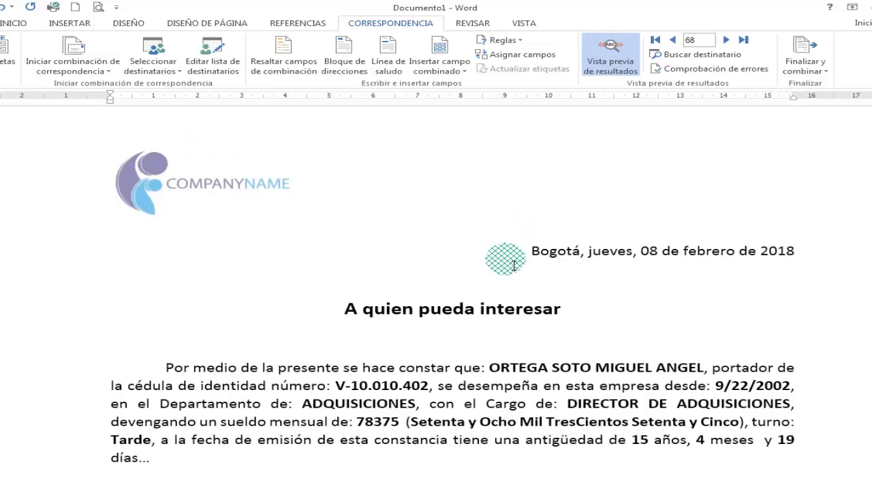